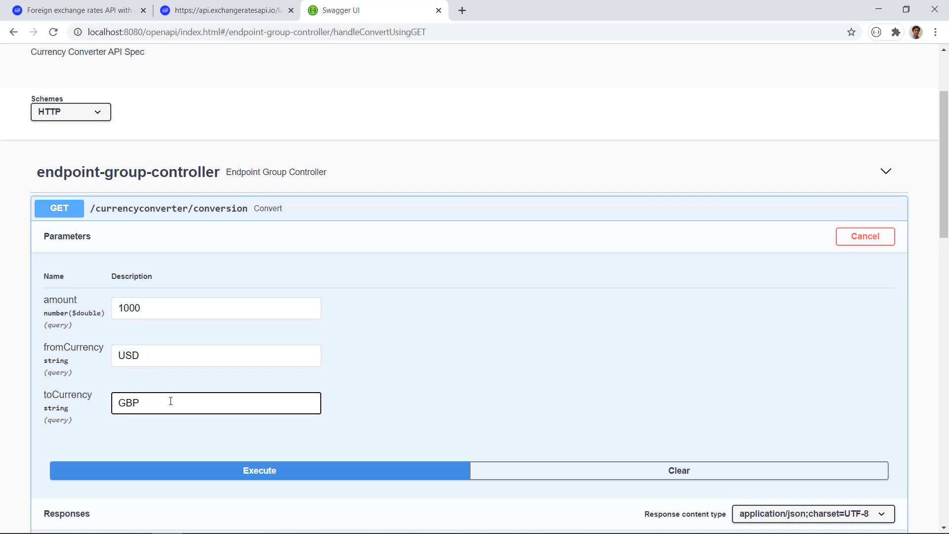
Step: Execute the currency conversion request for 1000 USD to GBP and examine the converted amount in the response body
{"action": "left_click", "coordinate": [276, 471]}
{"action": "scroll", "coordinate": [362, 385], "scroll_direction": "down", "scroll_amount": 4}
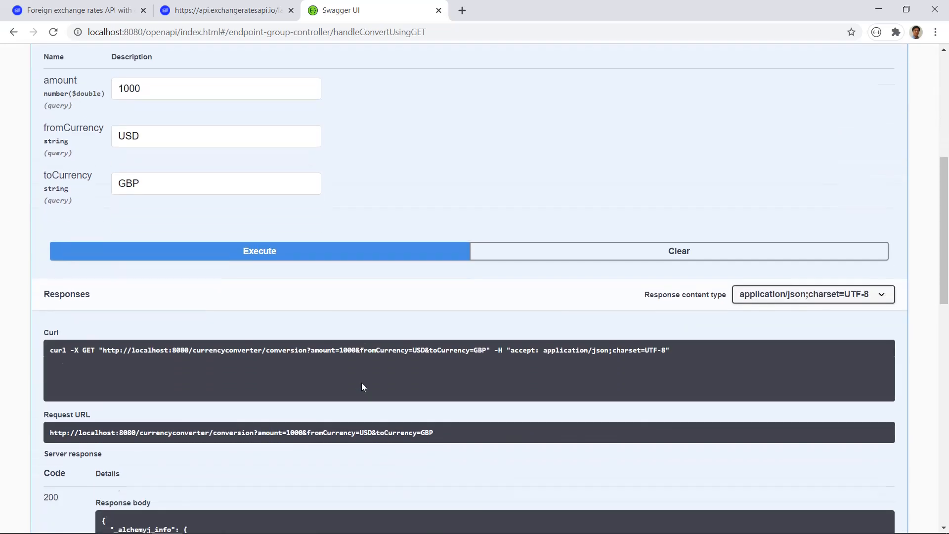
{"action": "scroll", "coordinate": [362, 387], "scroll_direction": "down", "scroll_amount": 3}
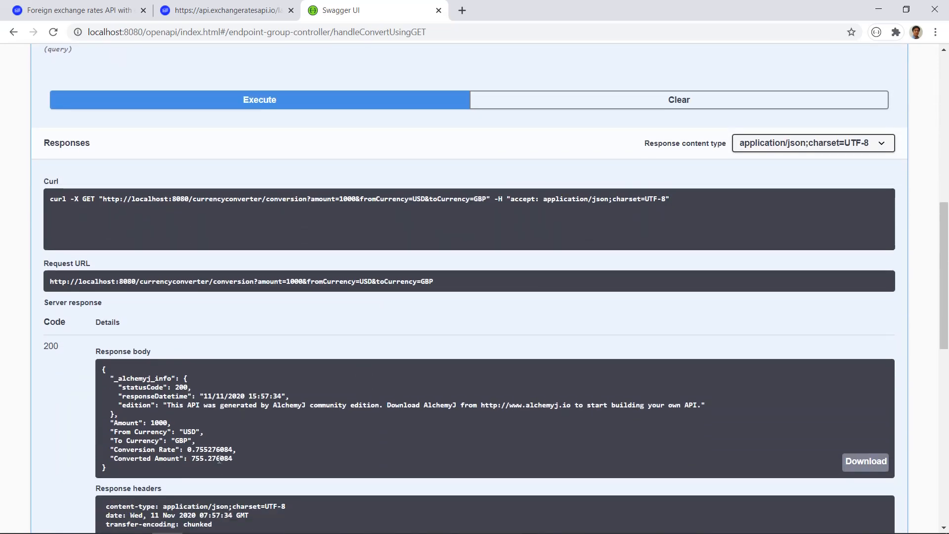
{"action": "double_click", "coordinate": [219, 459]}
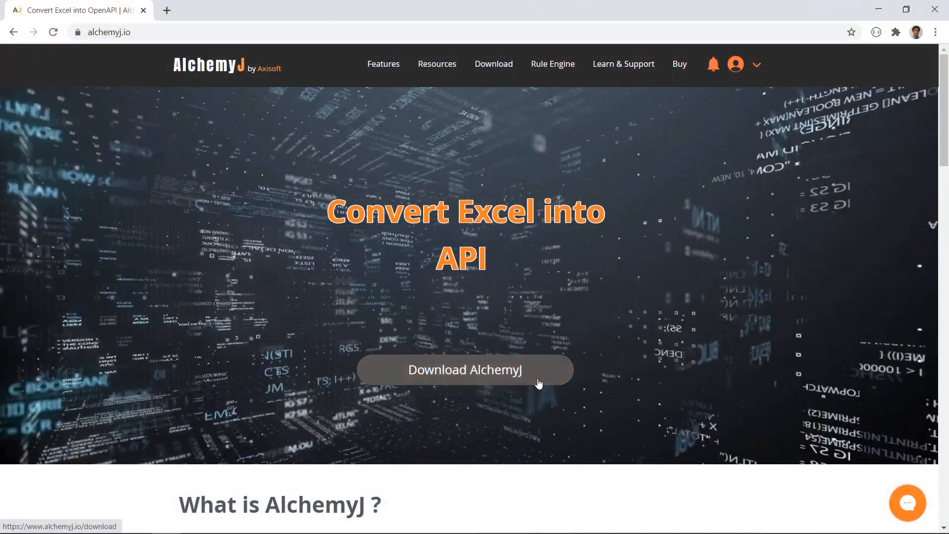
Step: Open the AlchemyJ download page and look through the available editions
{"action": "left_click", "coordinate": [539, 383]}
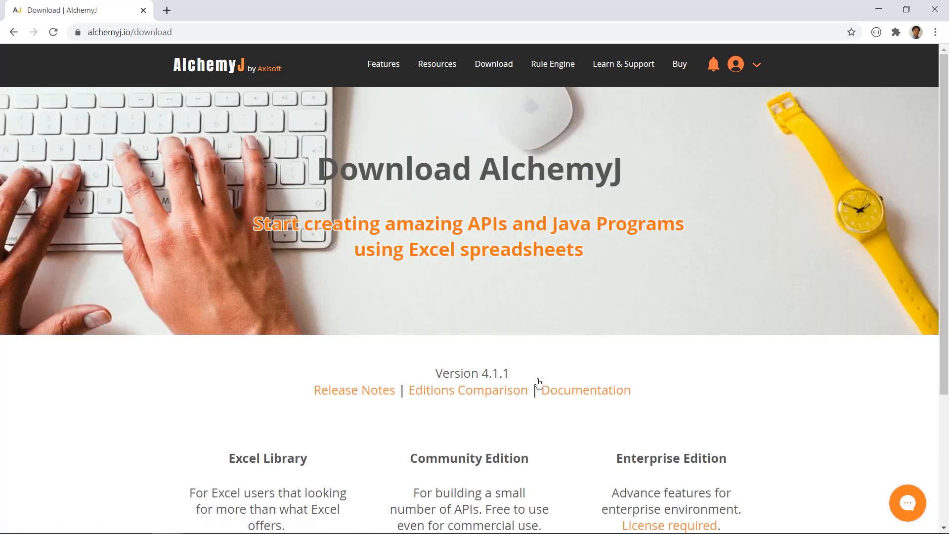
{"action": "scroll", "coordinate": [539, 383], "scroll_direction": "down", "scroll_amount": 4}
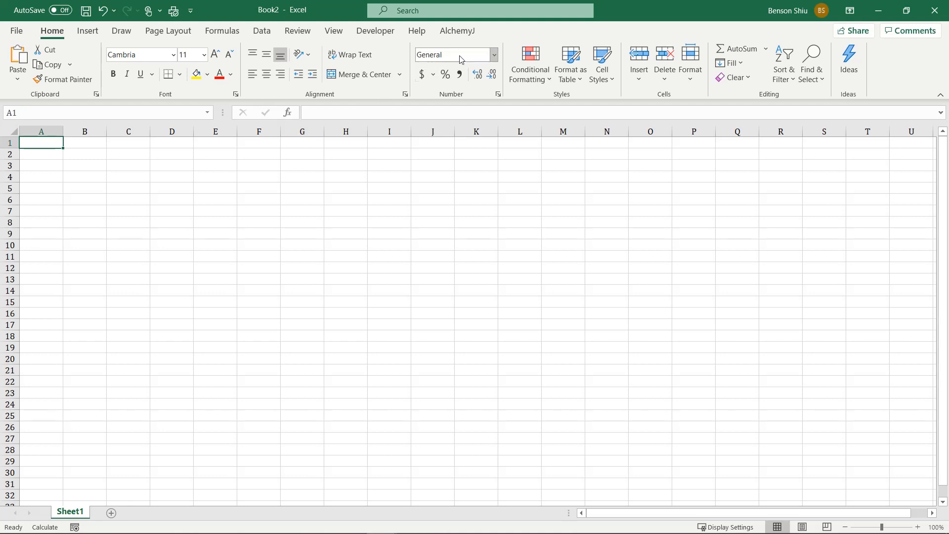
Step: In Excel, create a new AlchemyJ model from the REST API Sample Model template
{"action": "left_click", "coordinate": [465, 37]}
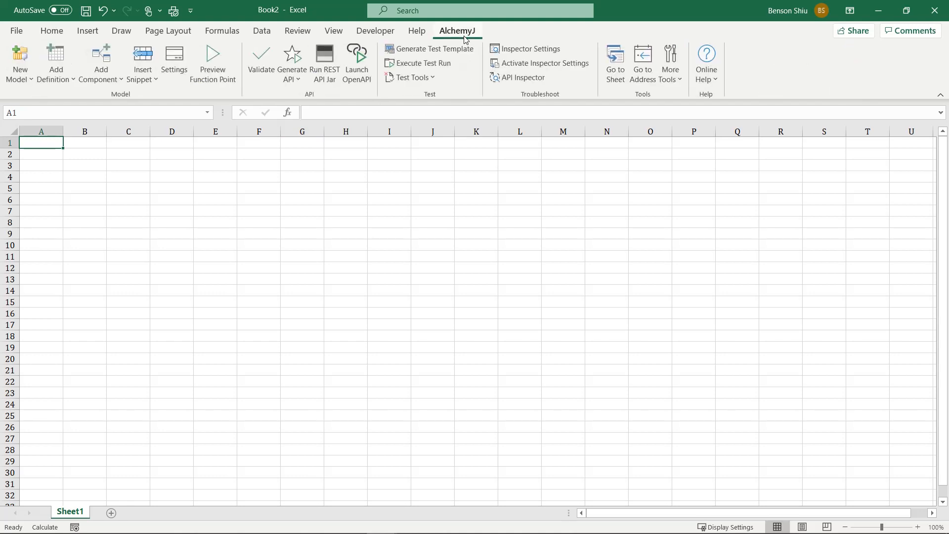
{"action": "left_click", "coordinate": [18, 81]}
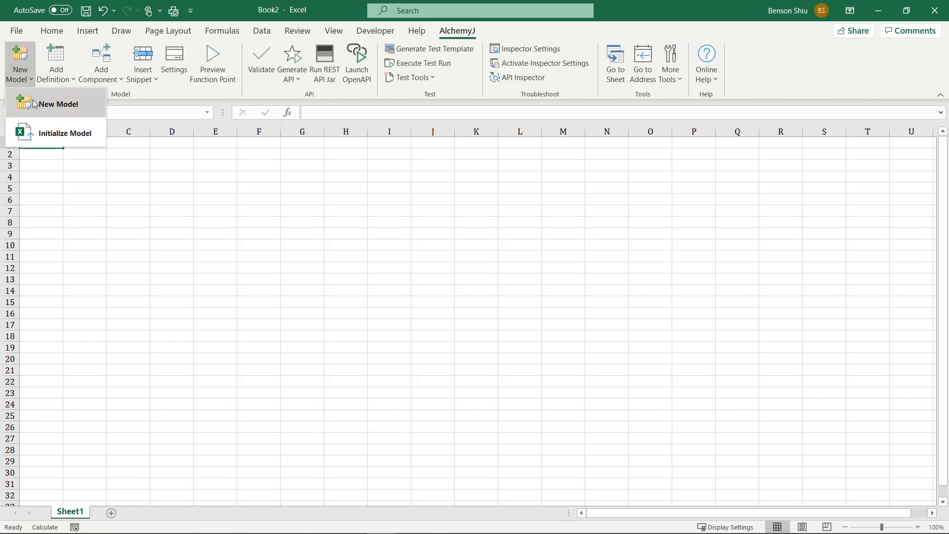
{"action": "left_click", "coordinate": [91, 112]}
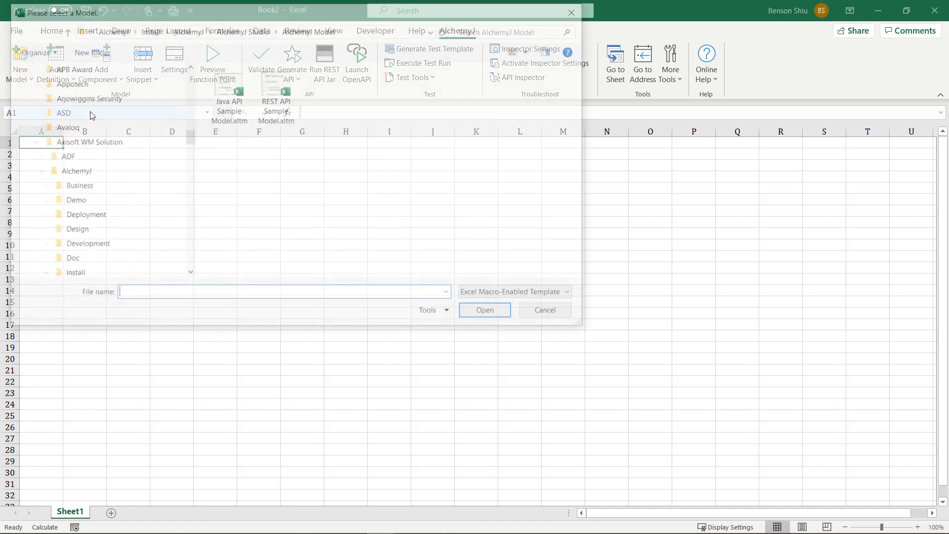
{"action": "left_click", "coordinate": [270, 114]}
{"action": "double_click", "coordinate": [270, 115]}
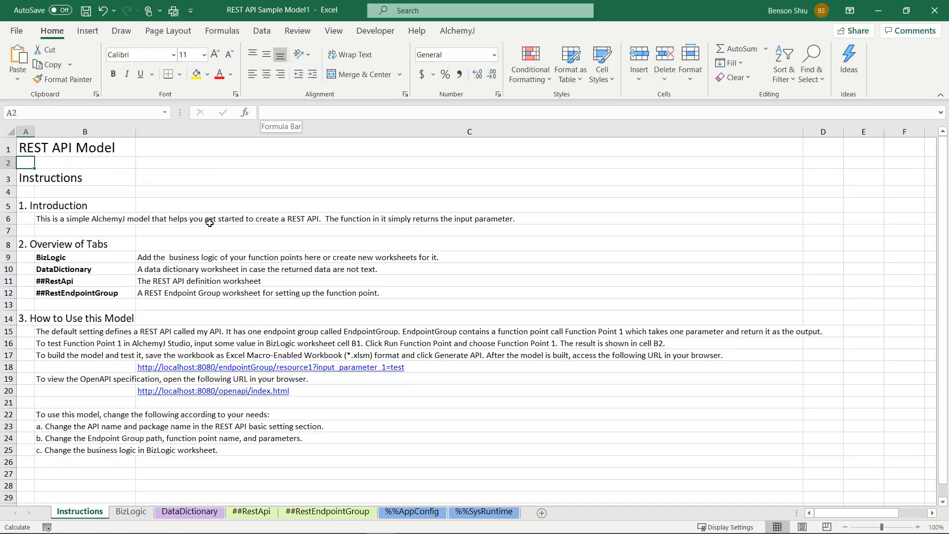
Step: Insert a new worksheet before the BizLogic sheet and name it CurrencyConverter
{"action": "right_click", "coordinate": [133, 513]}
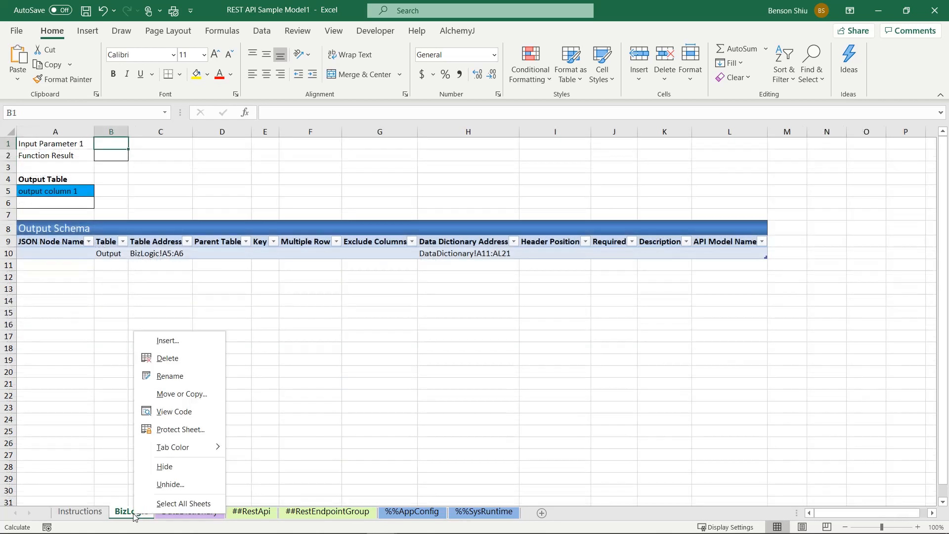
{"action": "left_click", "coordinate": [171, 341]}
{"action": "left_click", "coordinate": [265, 444]}
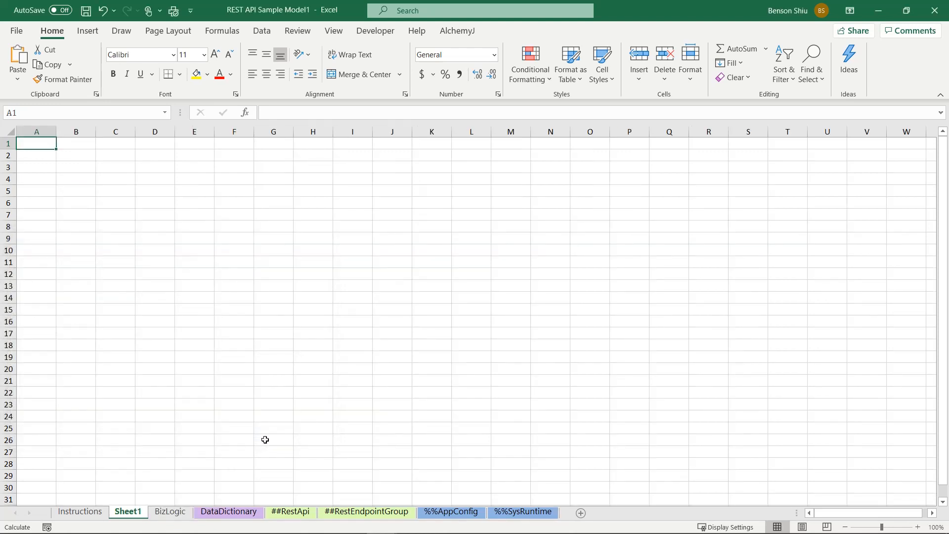
{"action": "double_click", "coordinate": [130, 513]}
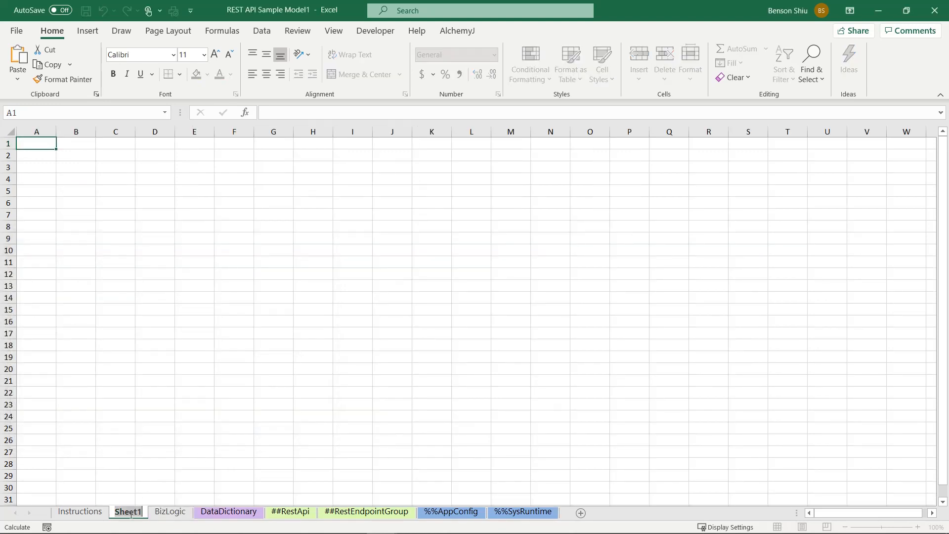
{"action": "type", "text": "Cu"}
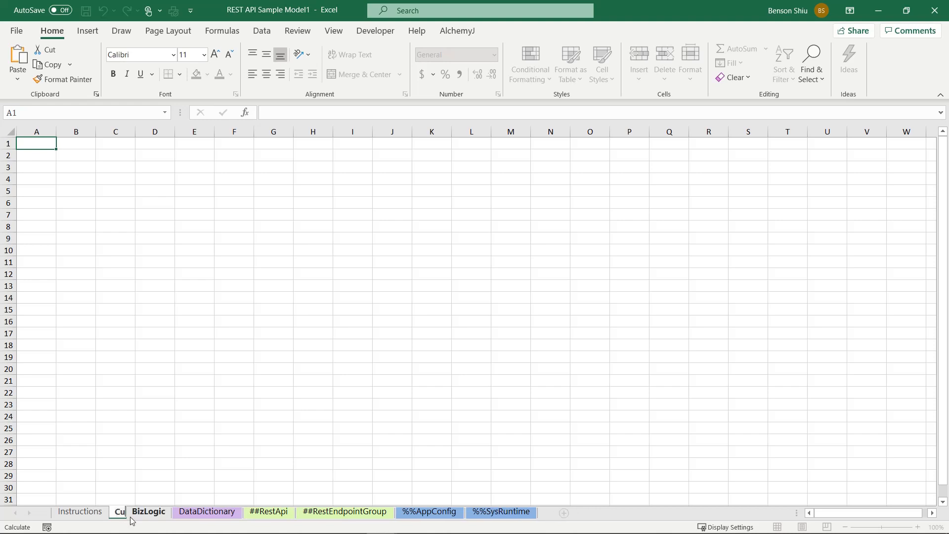
{"action": "type", "text": "rrencyConverter"}
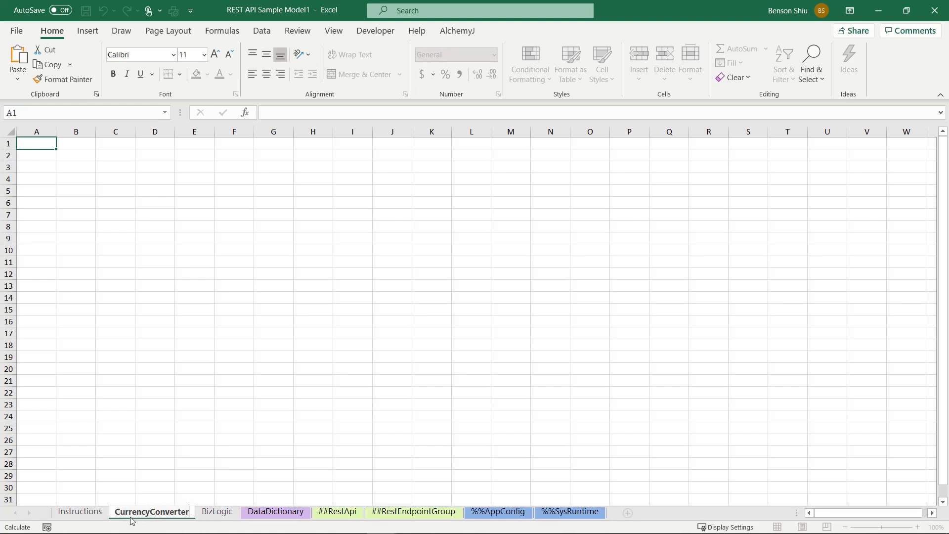
{"action": "key", "text": "Return"}
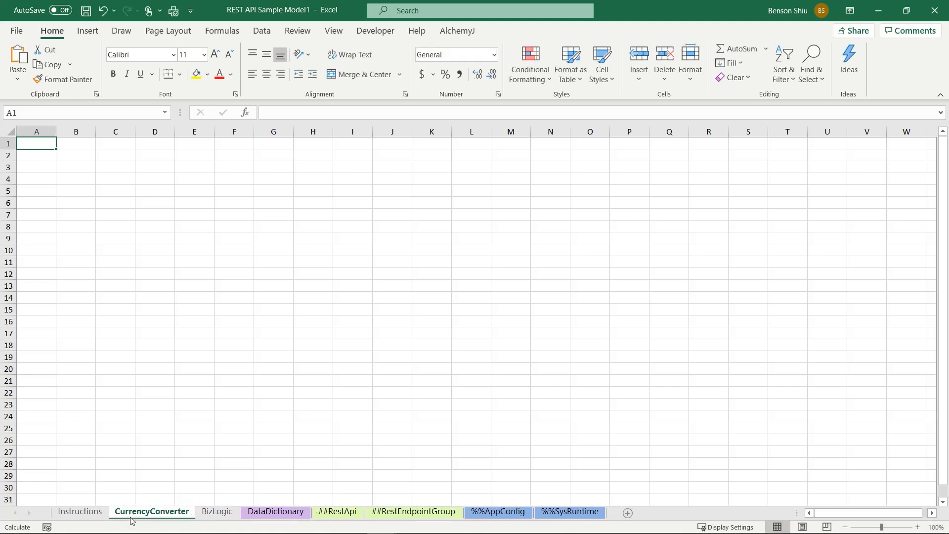
Step: Enter the column headers Amount, From Currency and To Currency in cells A2 to C2
{"action": "left_click", "coordinate": [44, 155]}
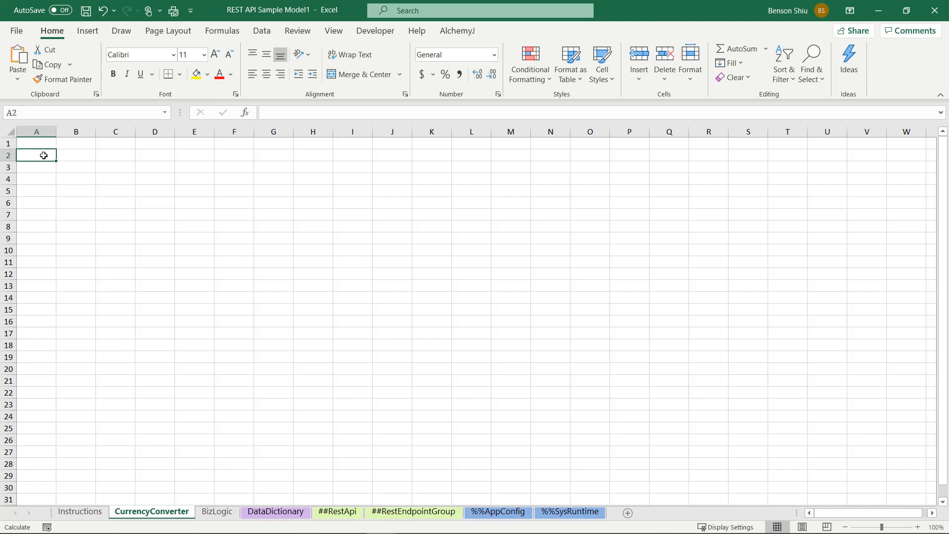
{"action": "type", "text": "Amount"}
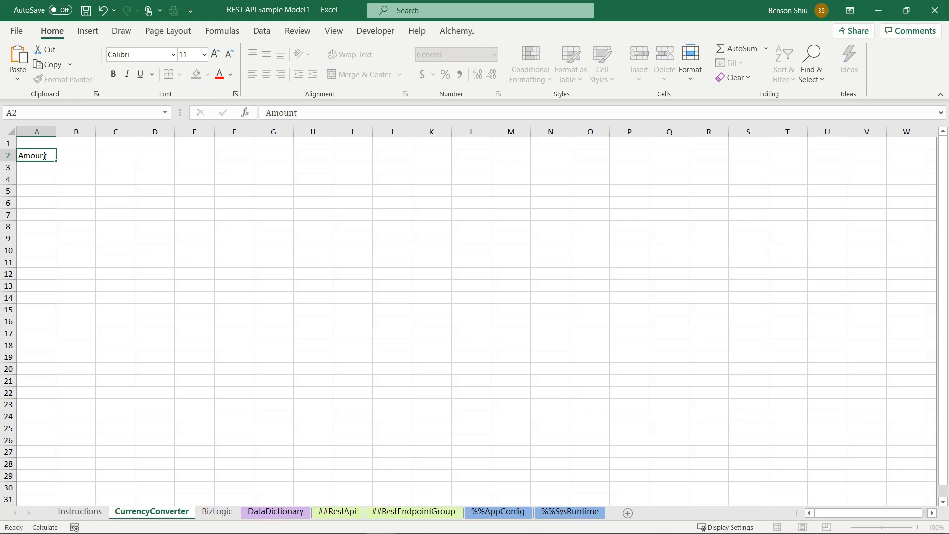
{"action": "key", "text": "Tab"}
{"action": "type", "text": "From"}
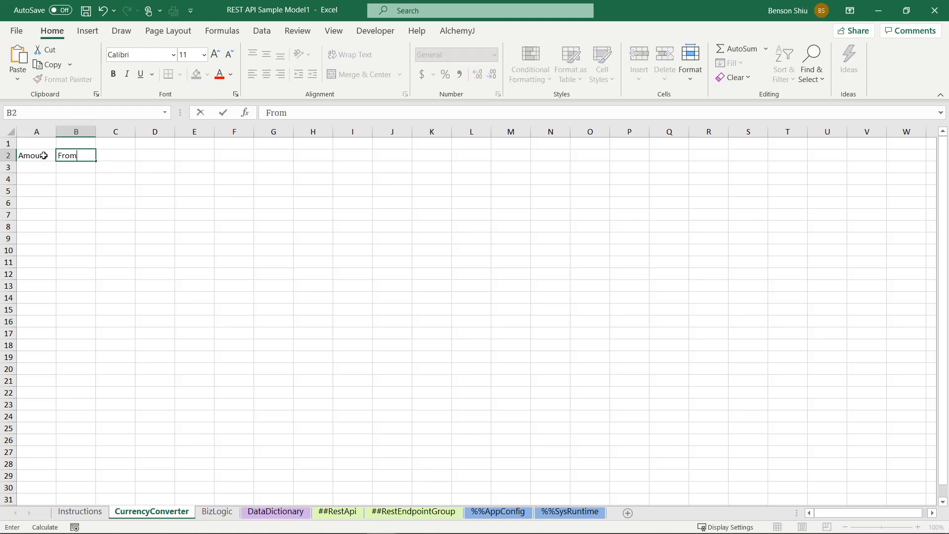
{"action": "type", "text": " Currency"}
{"action": "key", "text": "Tab"}
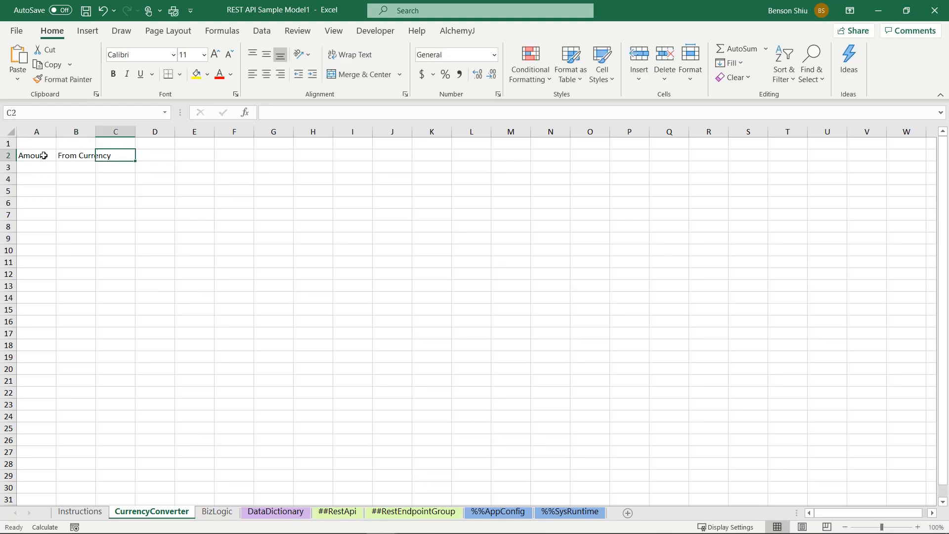
{"action": "type", "text": "To Currency"}
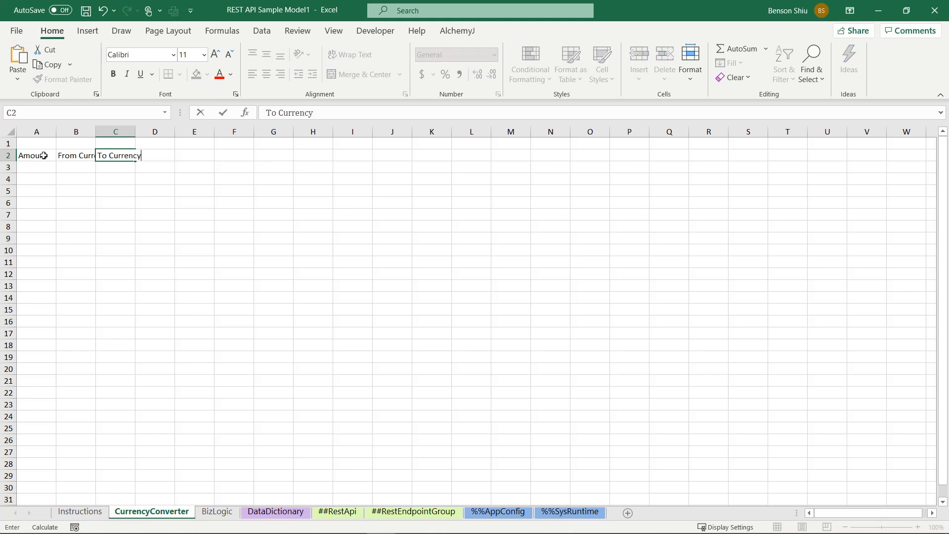
{"action": "key", "text": "Tab"}
Step: Add the headers Conversion Rate in D2 and Converted Amount in E2
{"action": "type", "text": "Conv"}
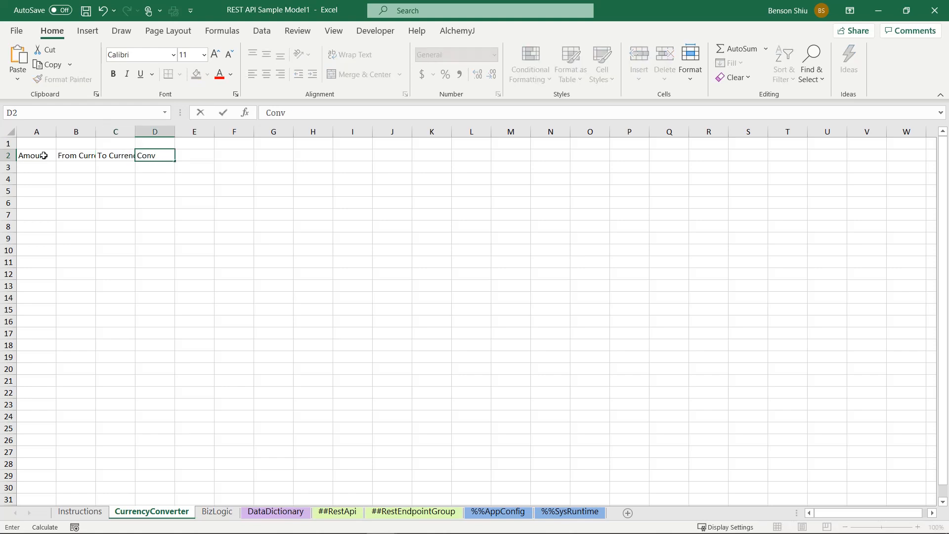
{"action": "type", "text": "ersion Rate"}
{"action": "key", "text": "Tab"}
{"action": "type", "text": "Converte"}
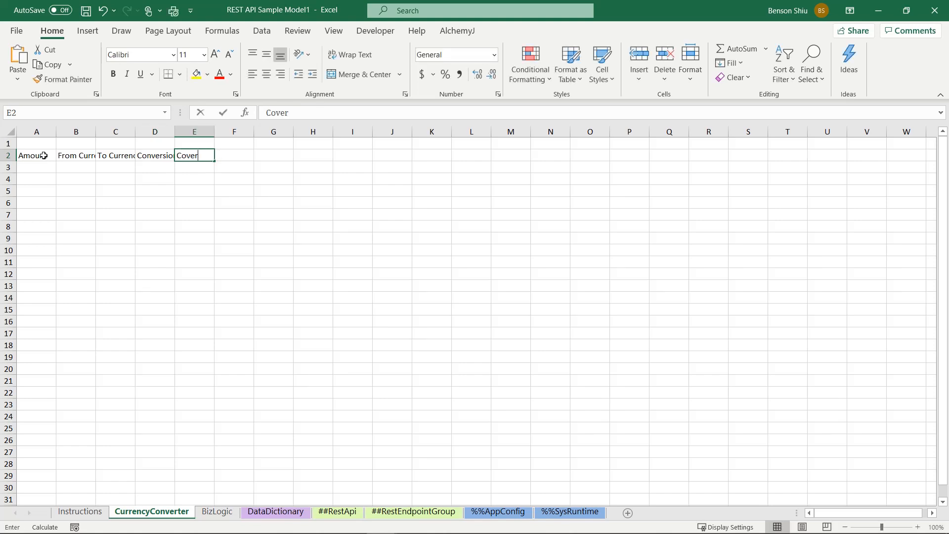
{"action": "type", "text": "d"}
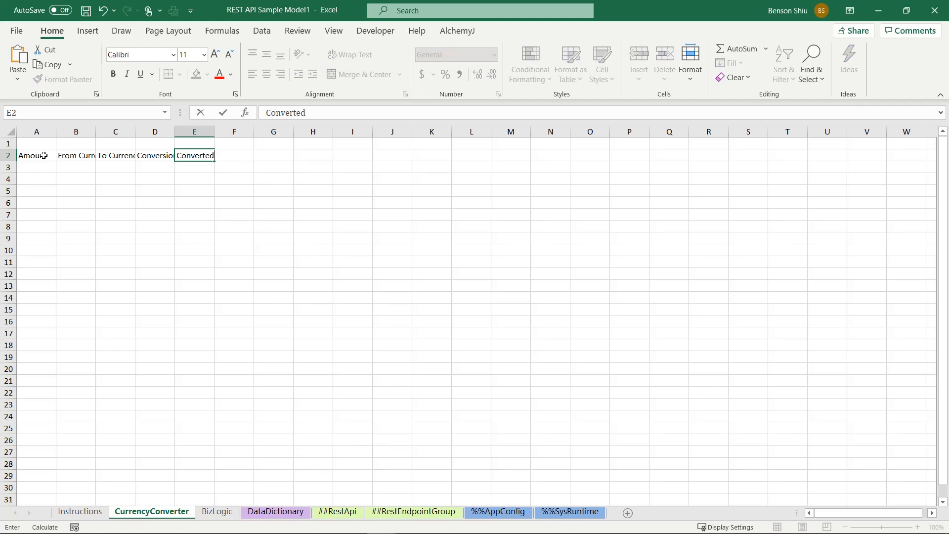
{"action": "type", "text": " Amount"}
{"action": "key", "text": "Return"}
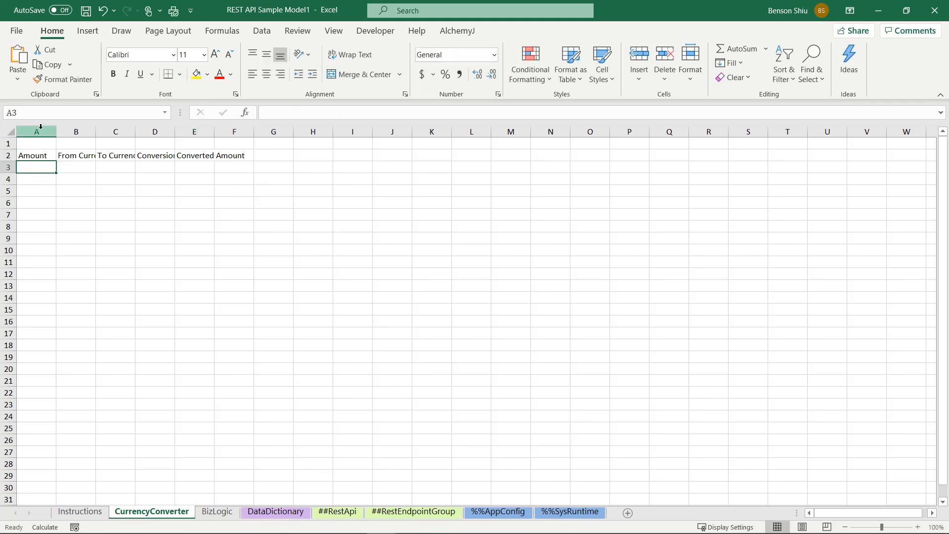
Step: Auto-fit the widths of columns A to F to their header text
{"action": "left_click_drag", "start_coordinate": [37, 132], "coordinate": [250, 135]}
{"action": "double_click", "coordinate": [254, 132]}
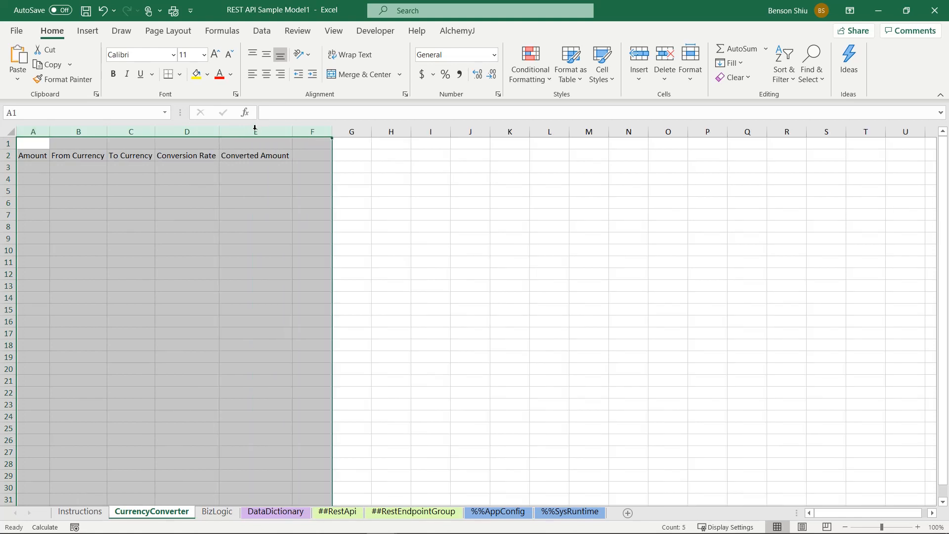
{"action": "left_click", "coordinate": [201, 191]}
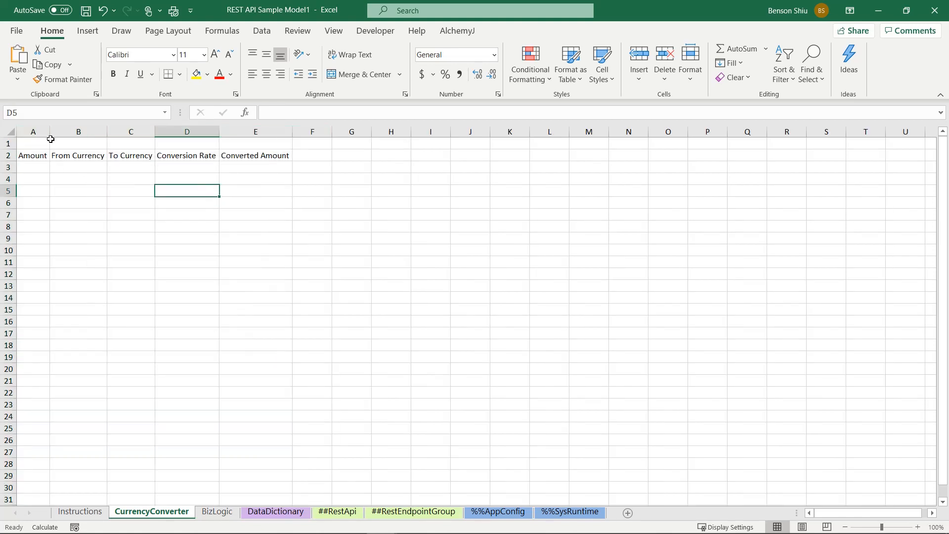
Step: Fill the sample input row with 2000 in A3, USD in B3 and GBP in C3
{"action": "left_click", "coordinate": [26, 168]}
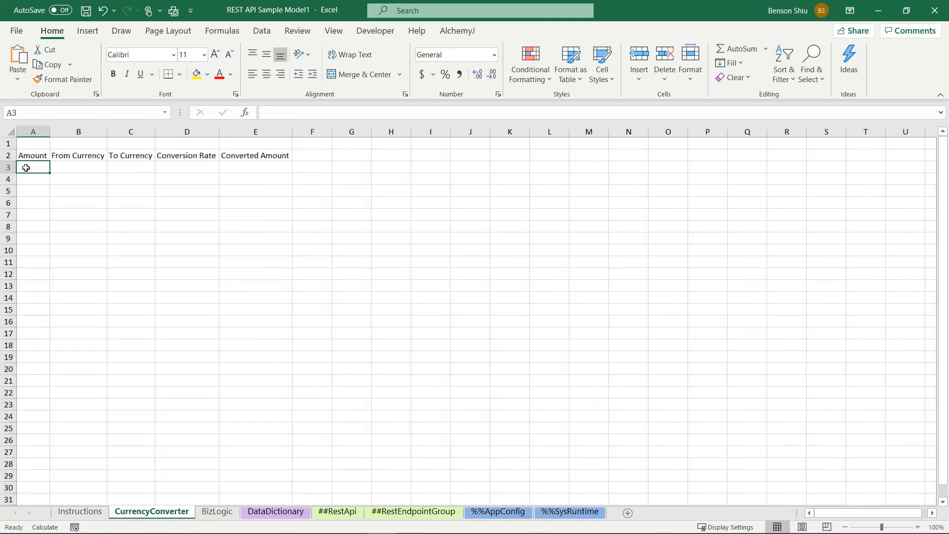
{"action": "type", "text": "2000"}
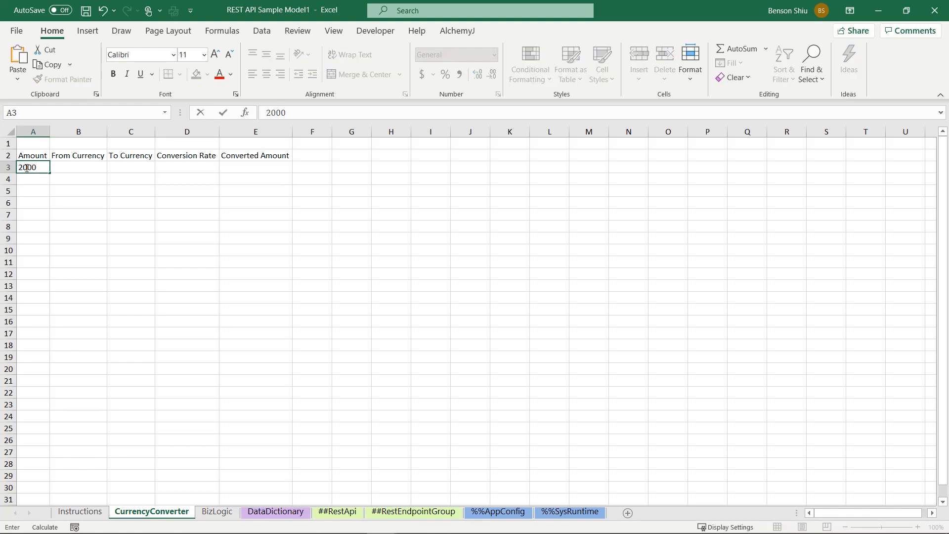
{"action": "key", "text": "Tab"}
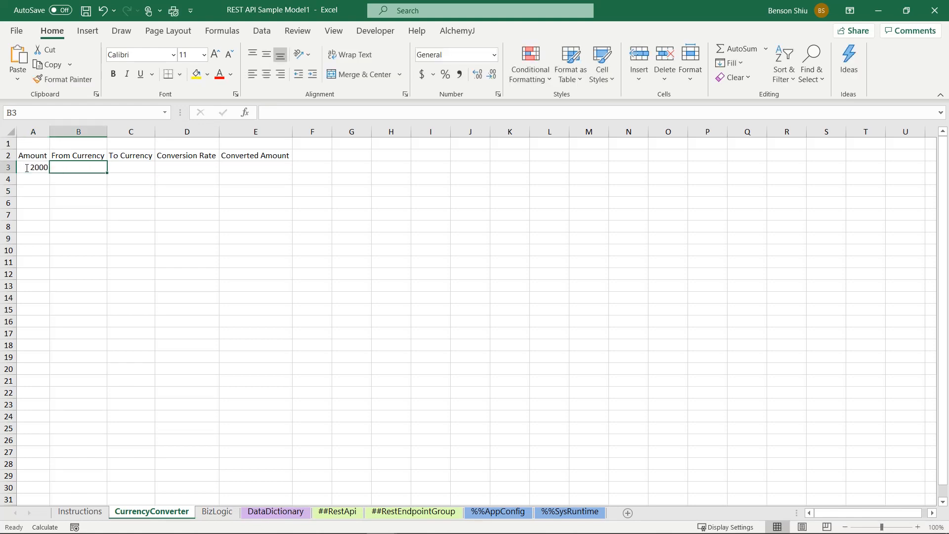
{"action": "type", "text": "USD"}
{"action": "key", "text": "Tab"}
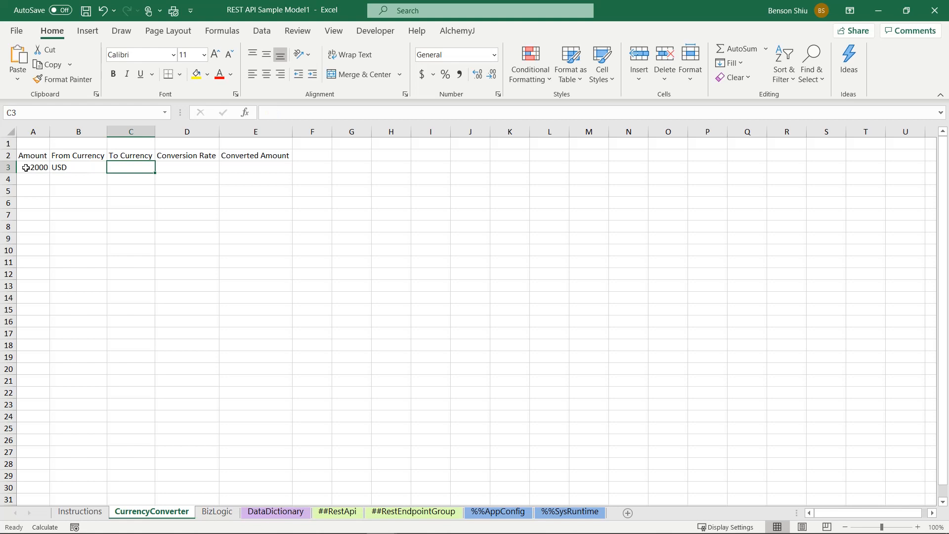
{"action": "type", "text": "GBP"}
{"action": "key", "text": "Return"}
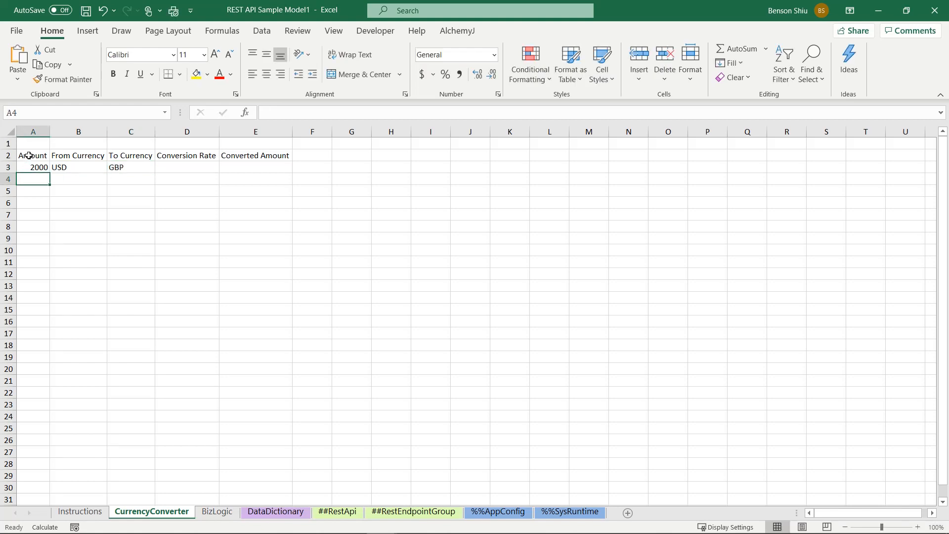
Step: Apply all borders to the table range A2:E3 and make the header row A2:E2 bold
{"action": "left_click_drag", "start_coordinate": [26, 154], "coordinate": [263, 168]}
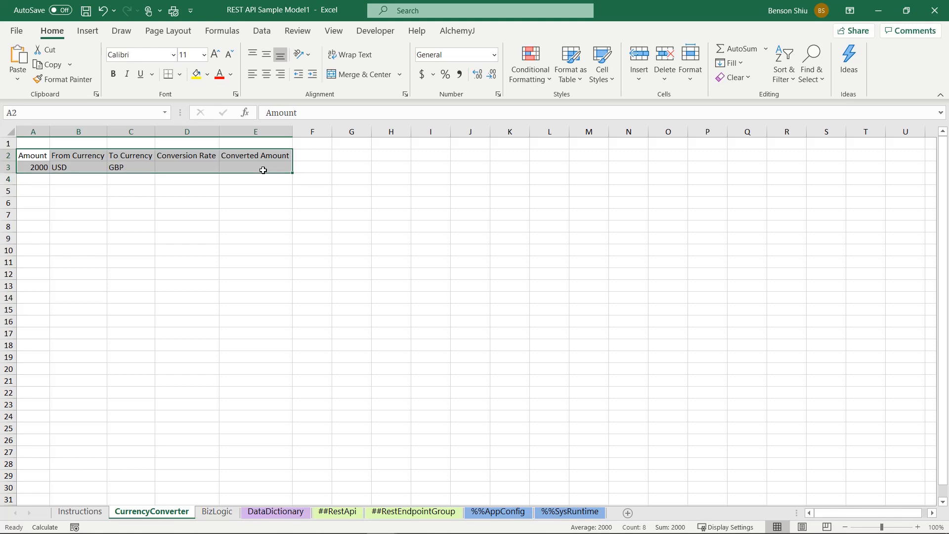
{"action": "left_click", "coordinate": [180, 74]}
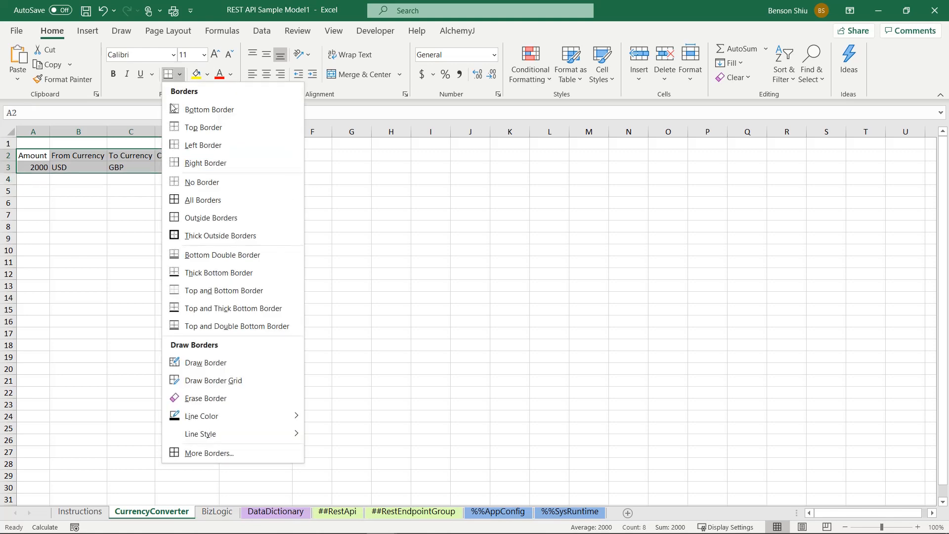
{"action": "left_click", "coordinate": [181, 197]}
{"action": "left_click", "coordinate": [297, 221]}
{"action": "left_click_drag", "start_coordinate": [45, 152], "coordinate": [254, 157]}
{"action": "key", "text": "ctrl+b"}
{"action": "left_click", "coordinate": [254, 203]}
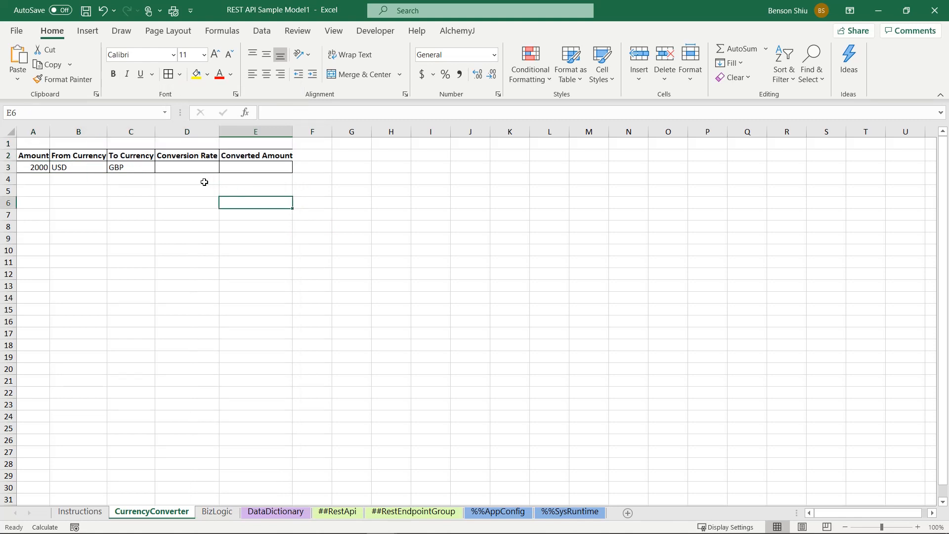
{"action": "left_click", "coordinate": [193, 170]}
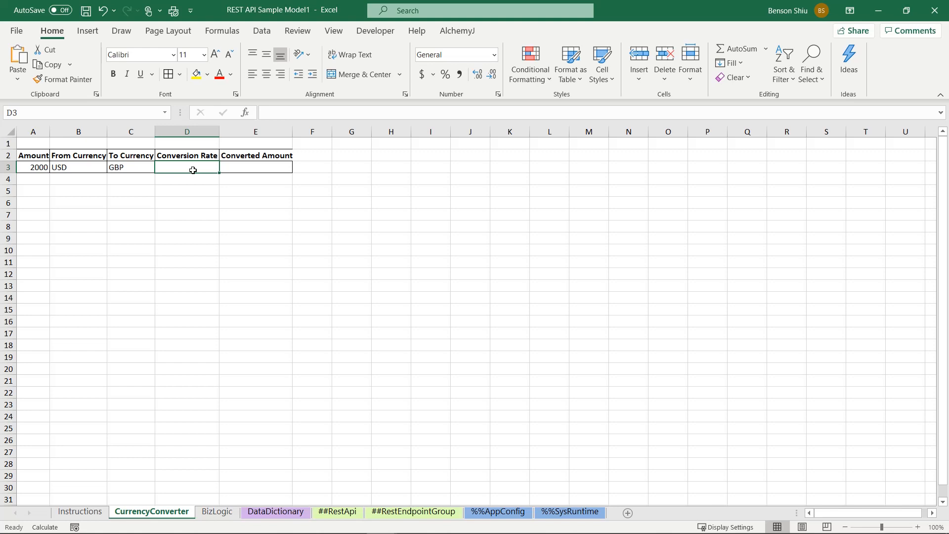
Step: Label cell A5 Exchange Rate JSON, auto-fit column A to it, and select B5 for the adjoining formula
{"action": "left_click", "coordinate": [36, 191]}
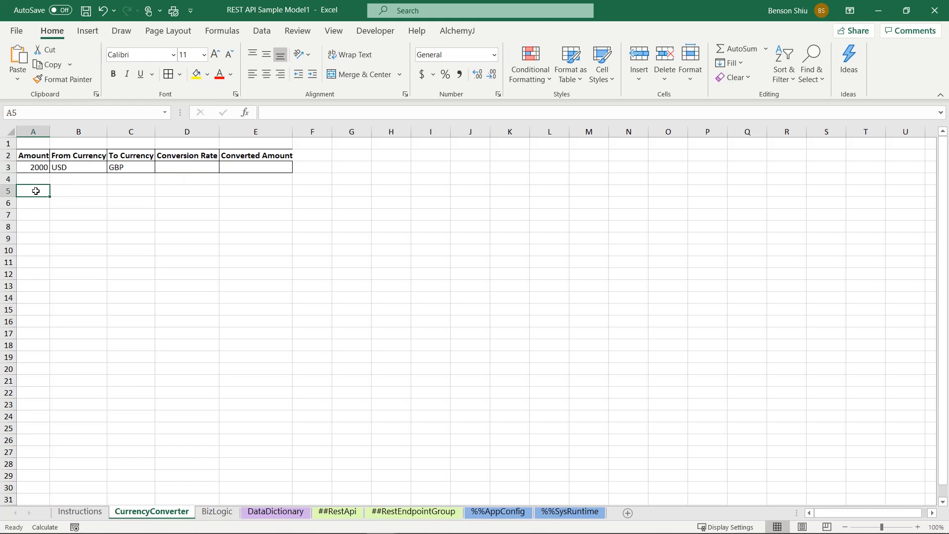
{"action": "type", "text": "Exchange "}
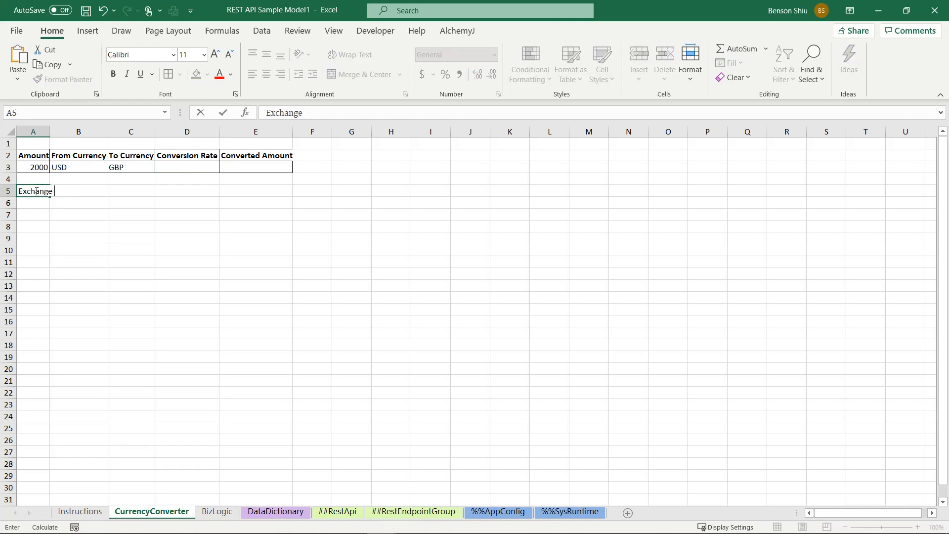
{"action": "type", "text": "Rate JSON"}
{"action": "key", "text": "Return"}
{"action": "double_click", "coordinate": [49, 132]}
{"action": "left_click", "coordinate": [127, 189]}
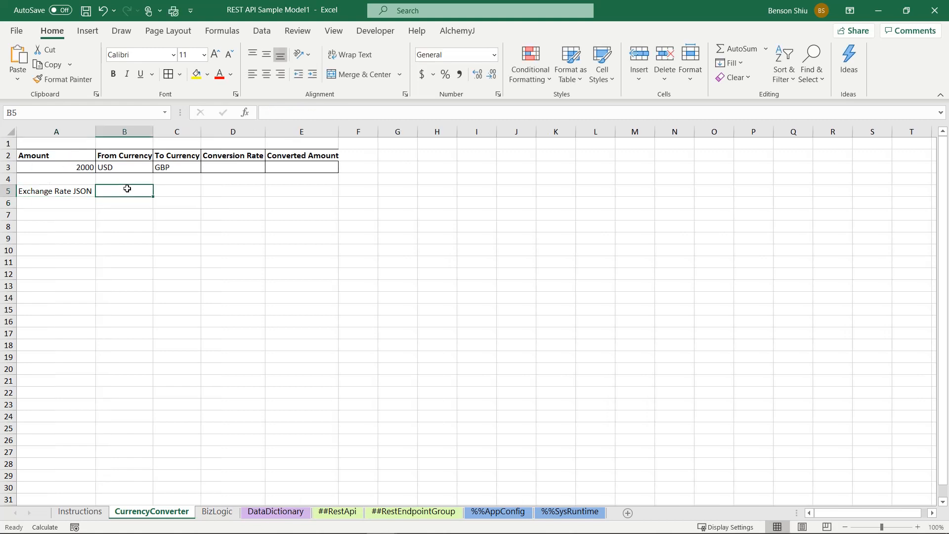
Step: Switch to Chrome and examine the exchangeratesapi.io usage examples for the base and symbols request parameters
{"action": "mouse_move", "coordinate": [165, 523]}
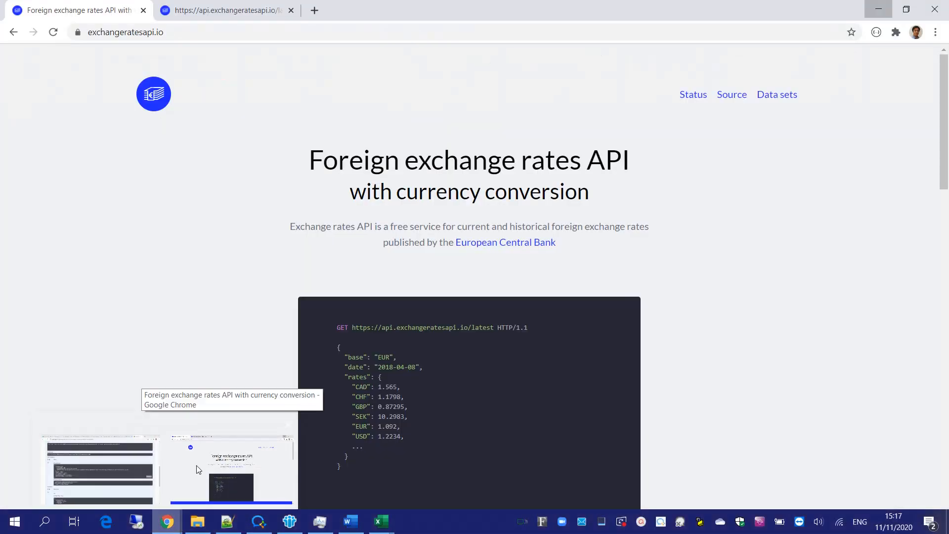
{"action": "left_click", "coordinate": [198, 444]}
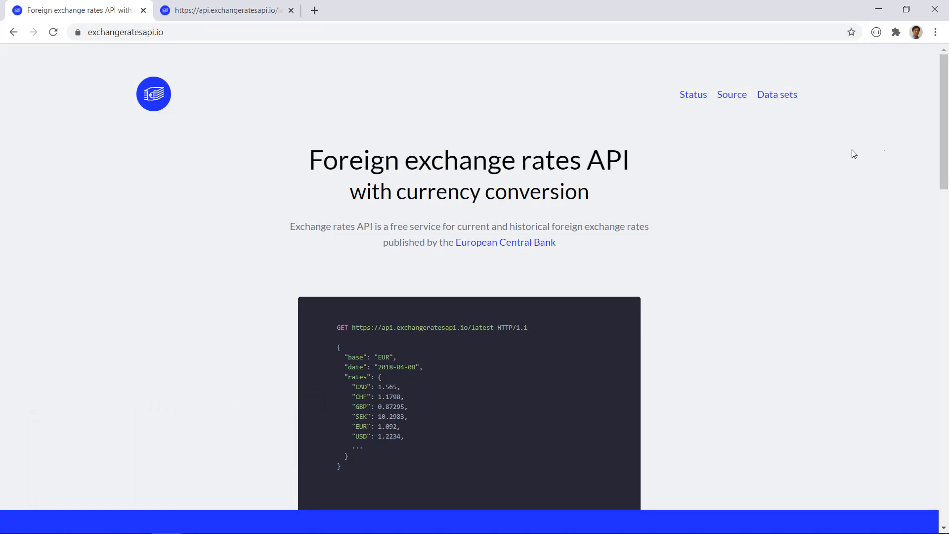
{"action": "left_click_drag", "start_coordinate": [941, 102], "coordinate": [939, 286]}
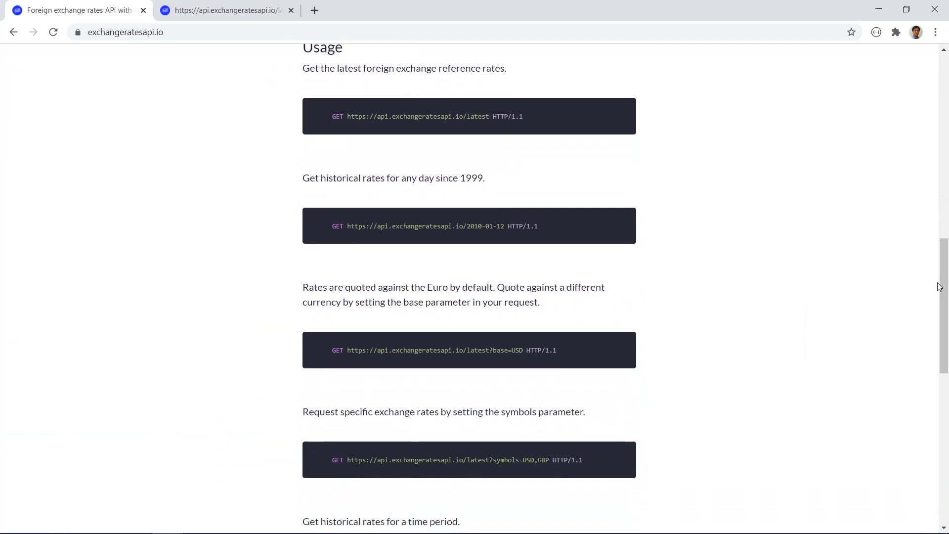
{"action": "double_click", "coordinate": [500, 352]}
{"action": "double_click", "coordinate": [507, 458]}
{"action": "left_click", "coordinate": [521, 354]}
Step: Copy the sample request URL api.exchangeratesapi.io/latest?base=USD&symbols=GBP from the other browser page and return to Excel
{"action": "left_click", "coordinate": [235, 11]}
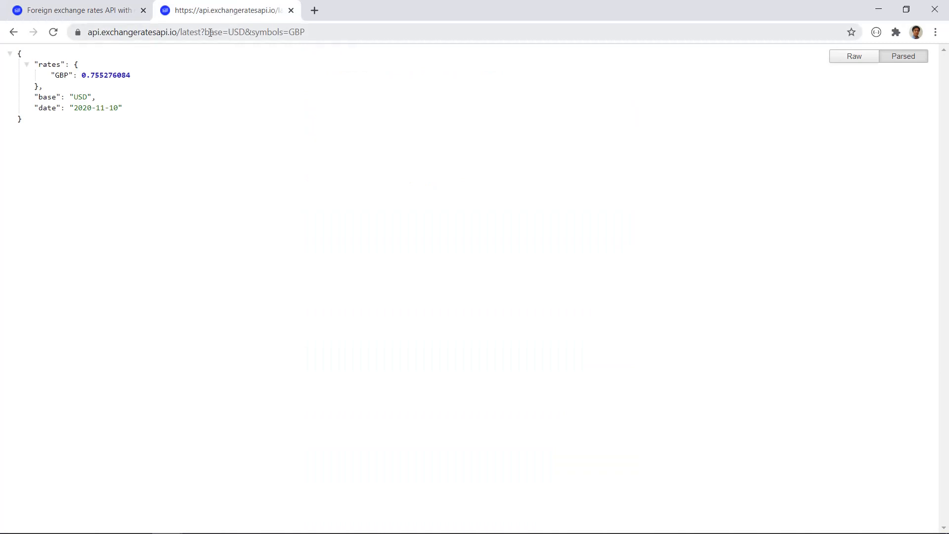
{"action": "left_click", "coordinate": [323, 35]}
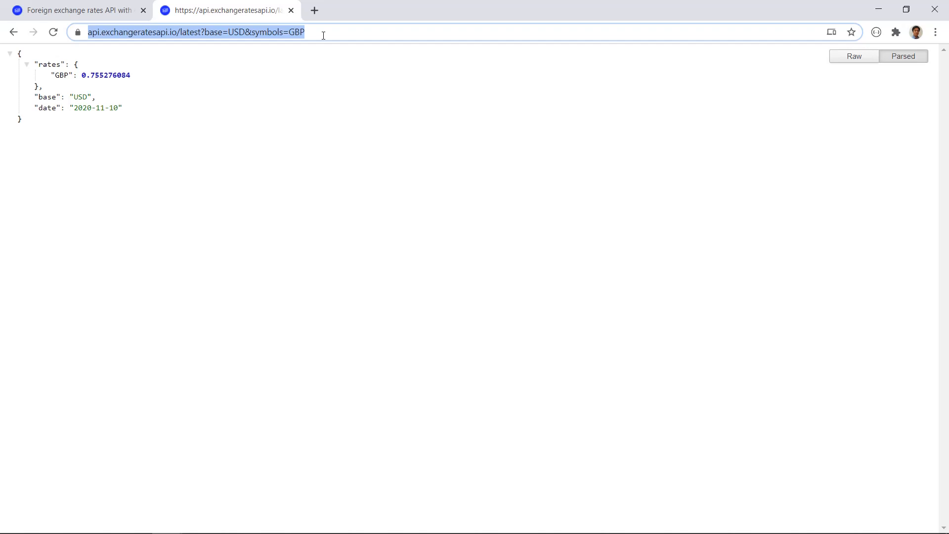
{"action": "left_click", "coordinate": [315, 144]}
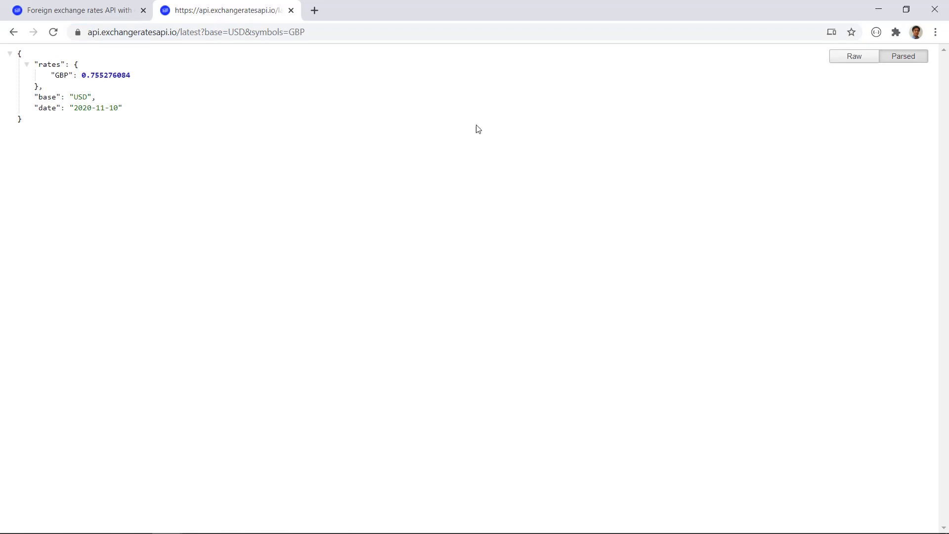
{"action": "left_click", "coordinate": [878, 12]}
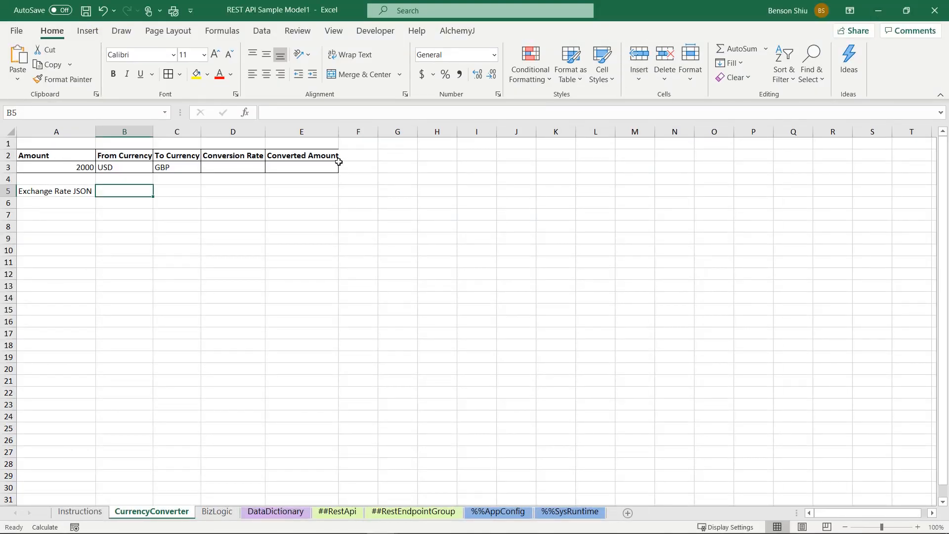
{"action": "double_click", "coordinate": [118, 195]}
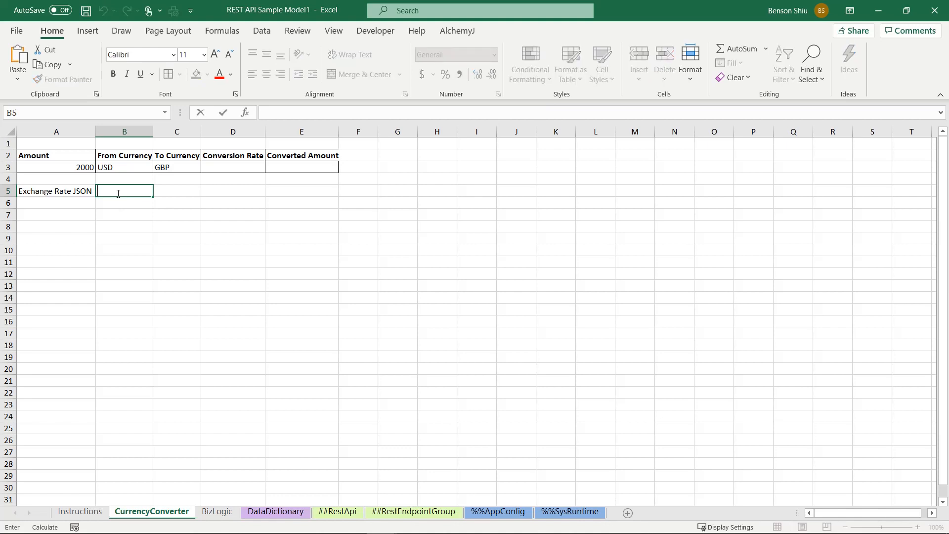
{"action": "type", "text": "=aj"}
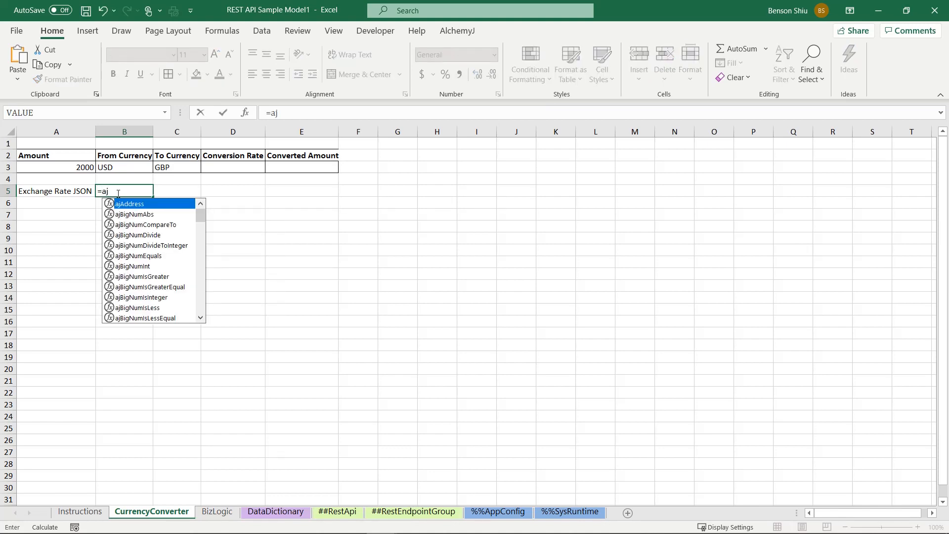
{"action": "type", "text": "web"}
{"action": "key", "text": "Tab"}
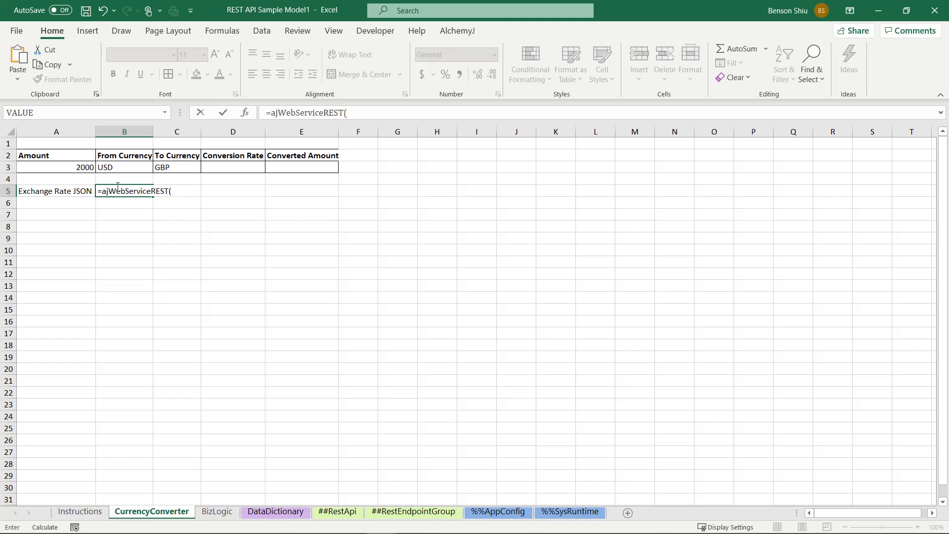
{"action": "left_click", "coordinate": [246, 113]}
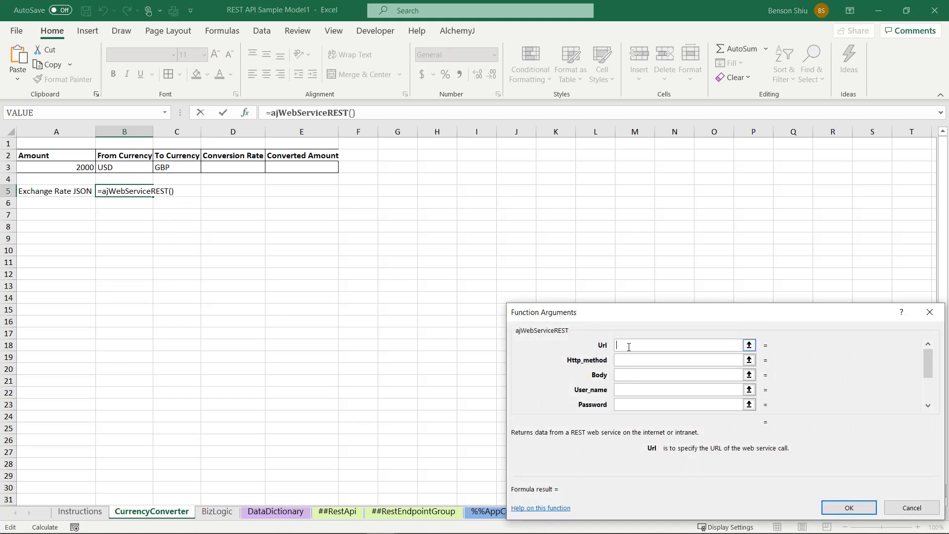
{"action": "type", "text": "\""}
{"action": "type", "text": "https://api.exchangeratesapi.io/latest?base=USD&symbols=GBP"}
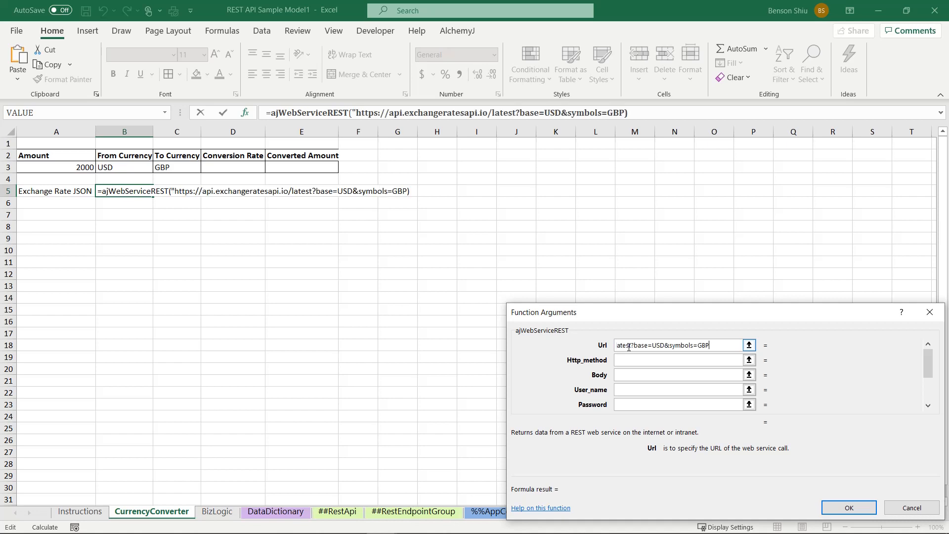
{"action": "type", "text": "\""}
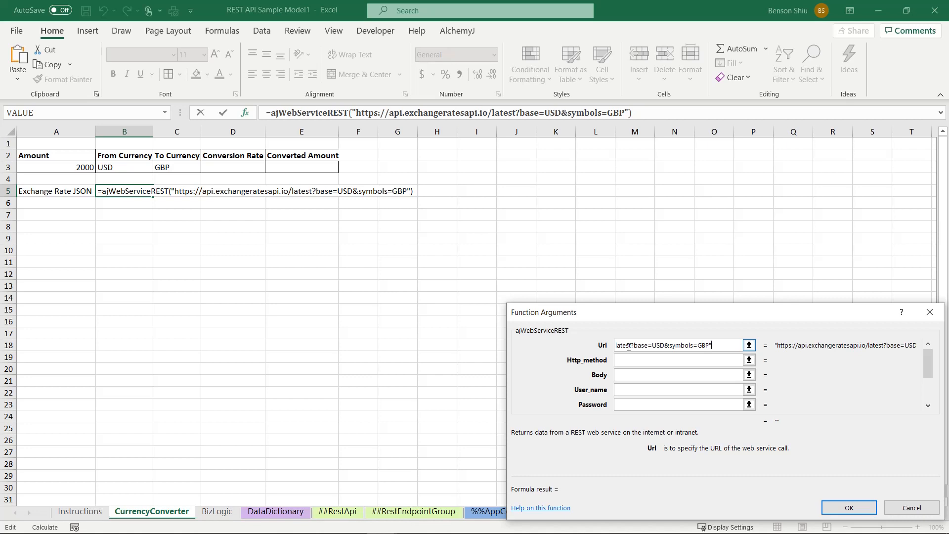
Step: Set Http_method to 1 and Run_by_function_point_only to false, and enter the web service formula in B5
{"action": "left_click", "coordinate": [634, 360]}
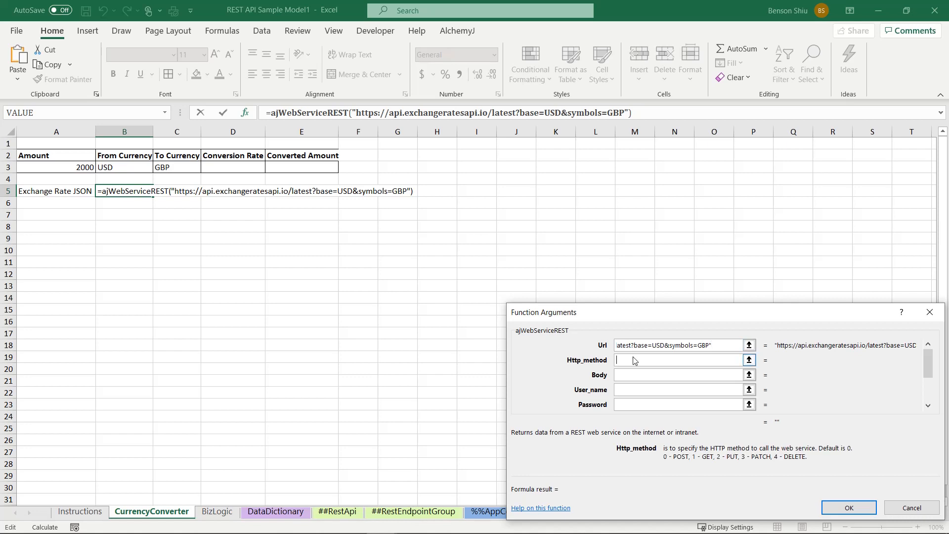
{"action": "type", "text": "1"}
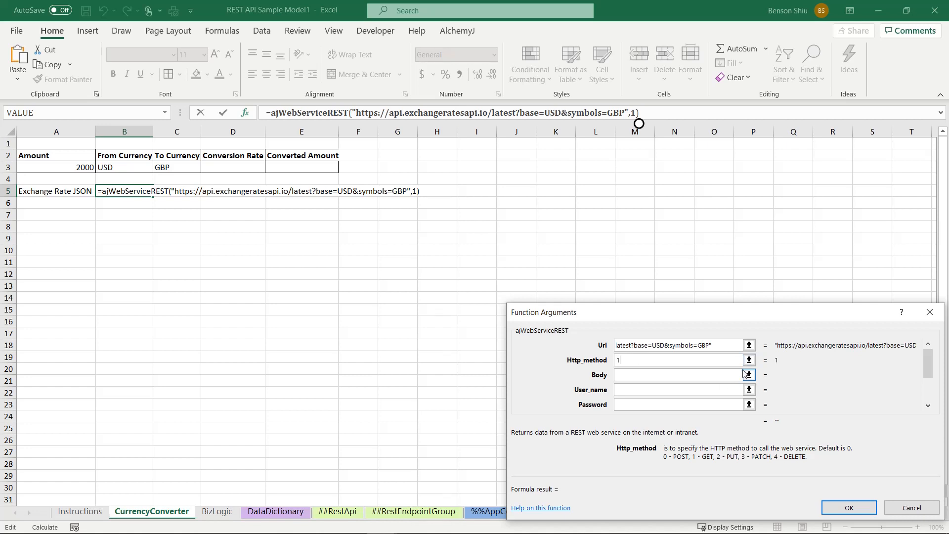
{"action": "left_click_drag", "start_coordinate": [928, 370], "coordinate": [928, 394]}
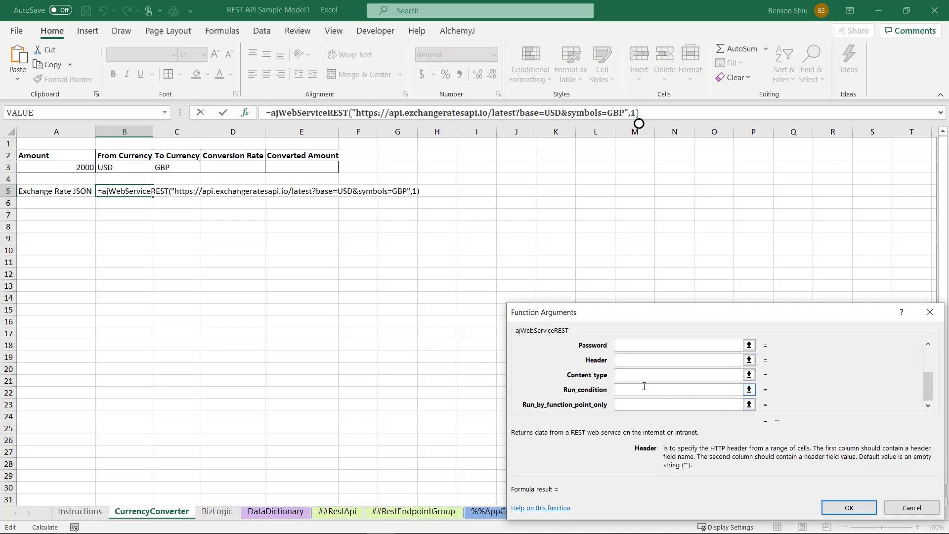
{"action": "left_click", "coordinate": [637, 407]}
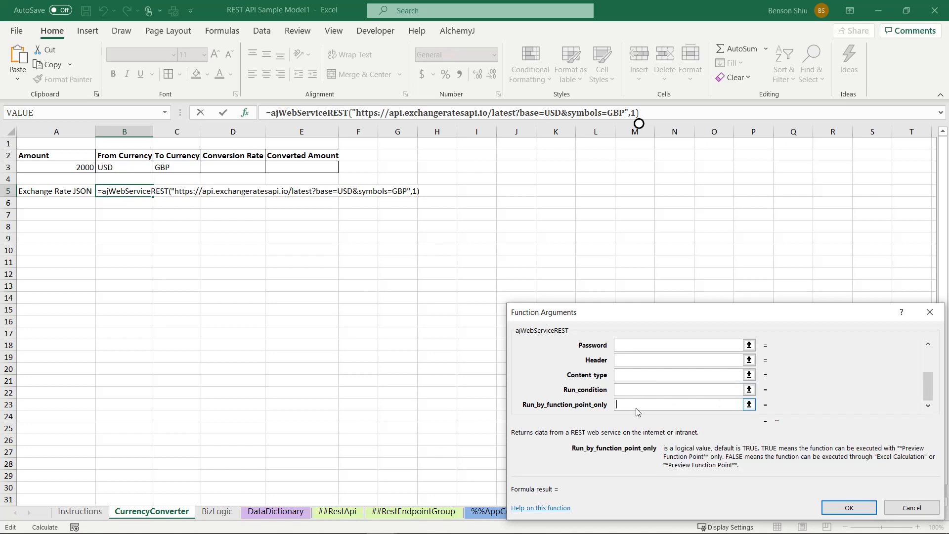
{"action": "type", "text": "false"}
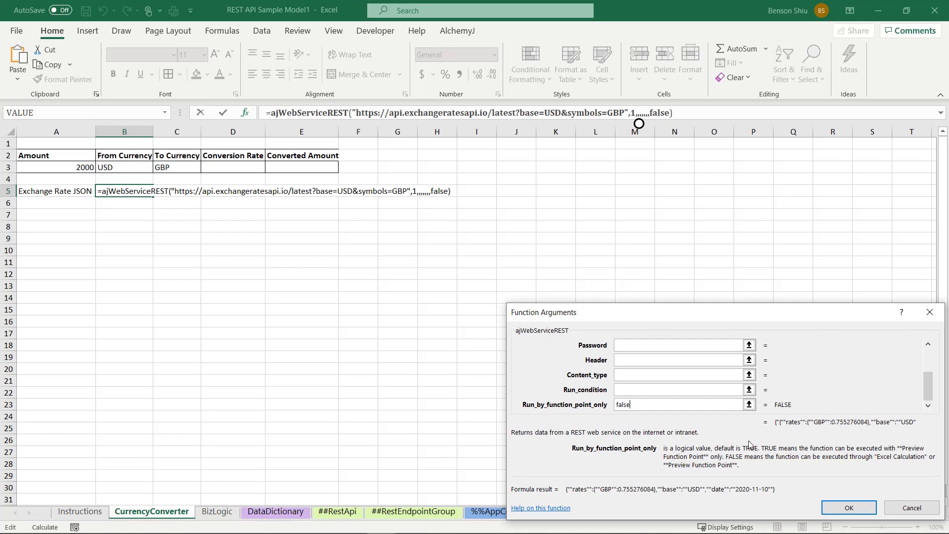
{"action": "left_click", "coordinate": [836, 506]}
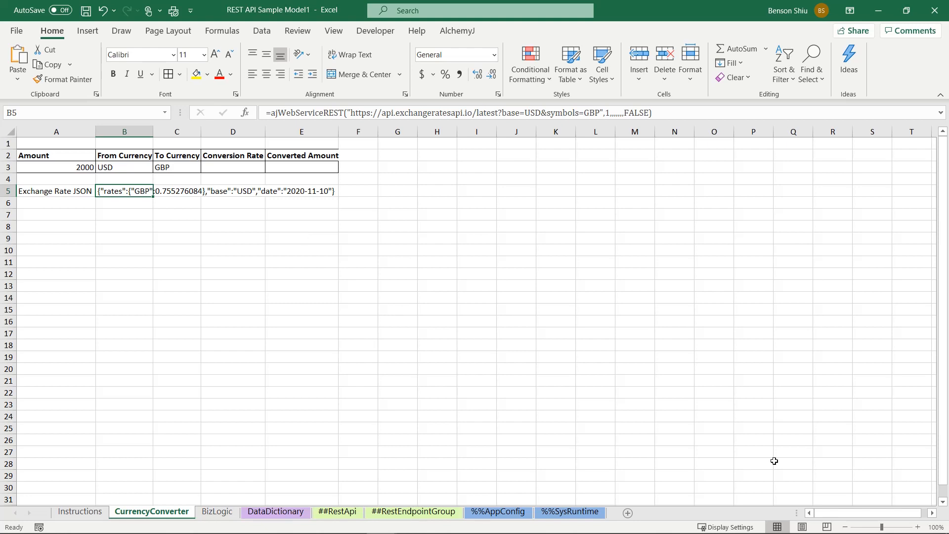
Step: Replace the hard-coded USD in the B5 formula's URL with a concatenated reference to cell B3
{"action": "left_click", "coordinate": [528, 114]}
{"action": "left_click_drag", "start_coordinate": [525, 113], "coordinate": [541, 113]}
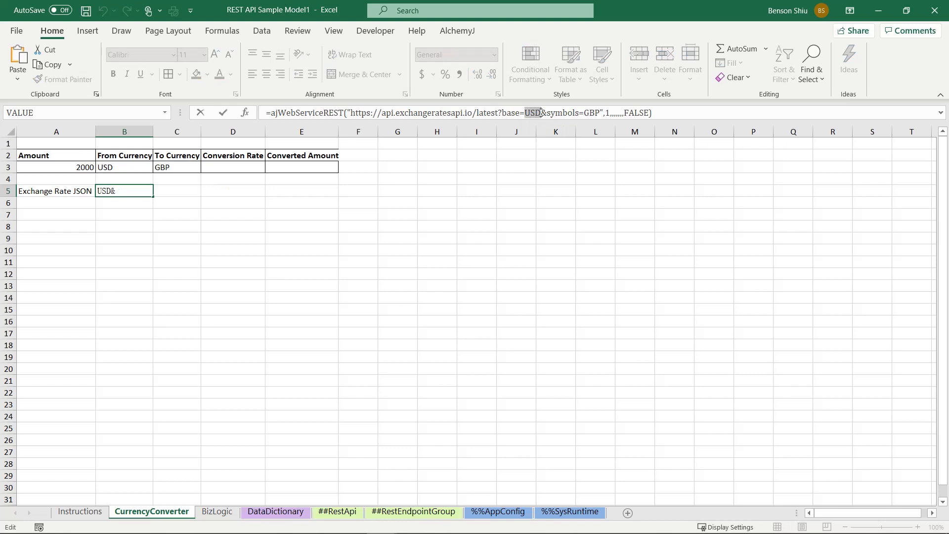
{"action": "type", "text": "\""}
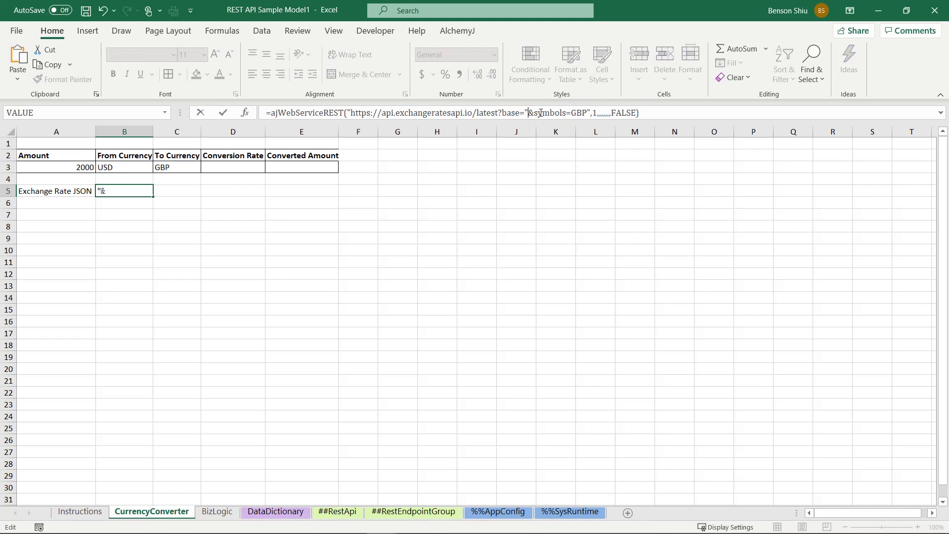
{"action": "type", "text": " &"}
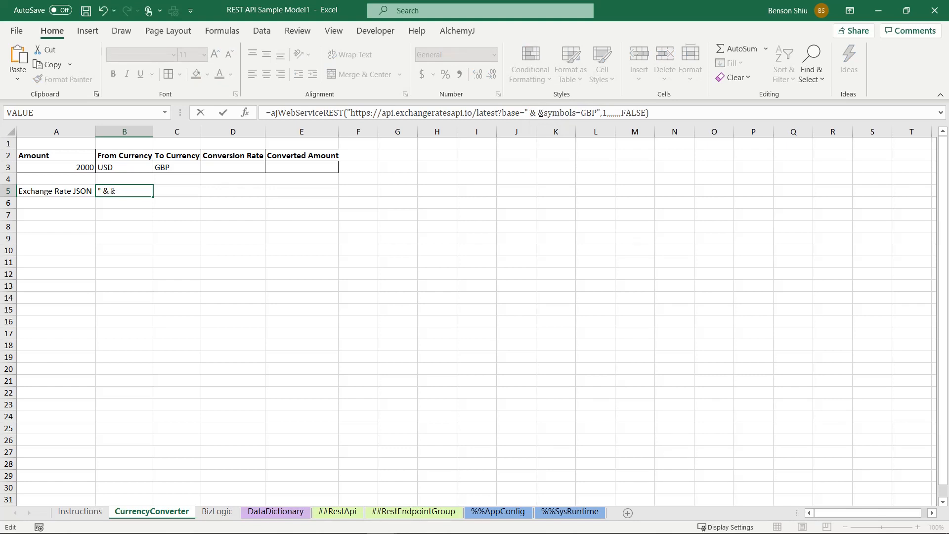
{"action": "left_click", "coordinate": [126, 166]}
{"action": "type", "text": "& "}
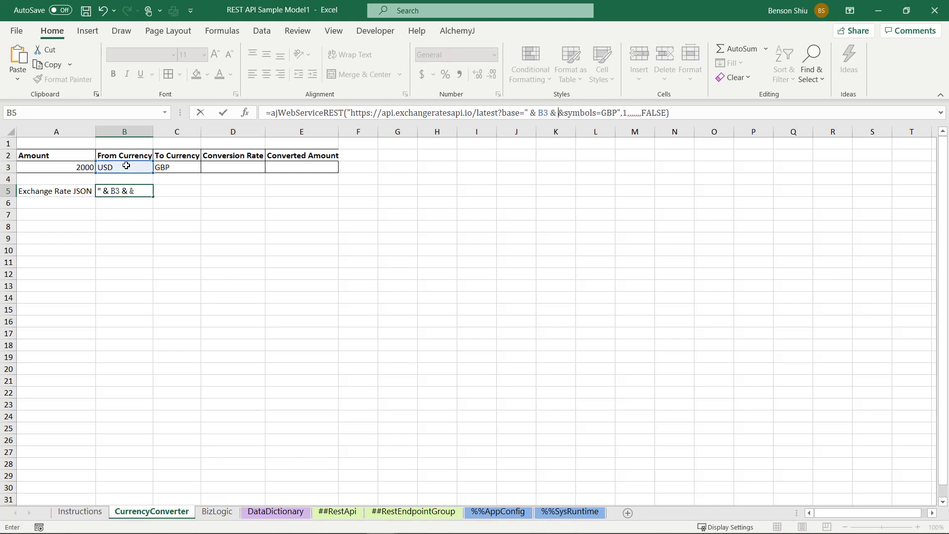
{"action": "type", "text": "\""}
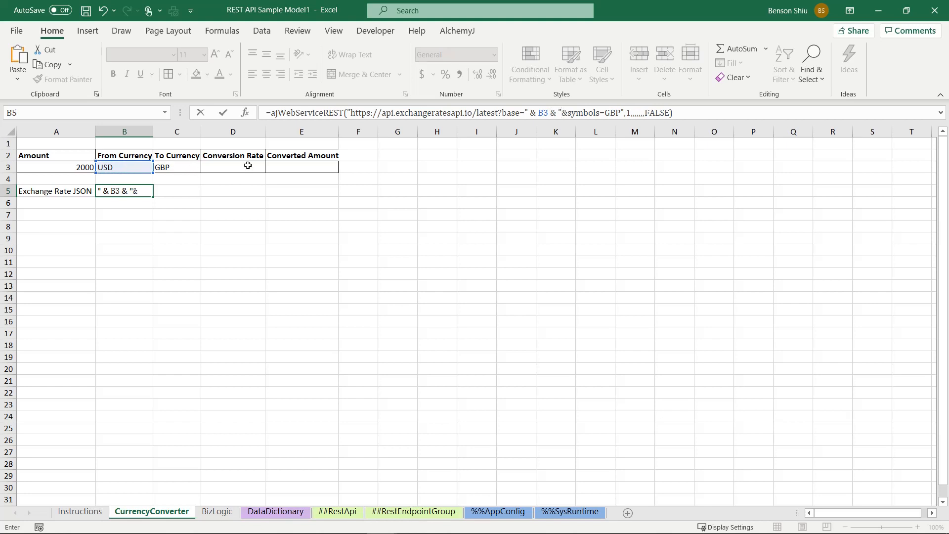
Step: Replace the hard-coded GBP in the B5 formula's URL with a concatenated reference to C3 and commit the formula
{"action": "left_click", "coordinate": [604, 112]}
{"action": "type", "text": "\" &"}
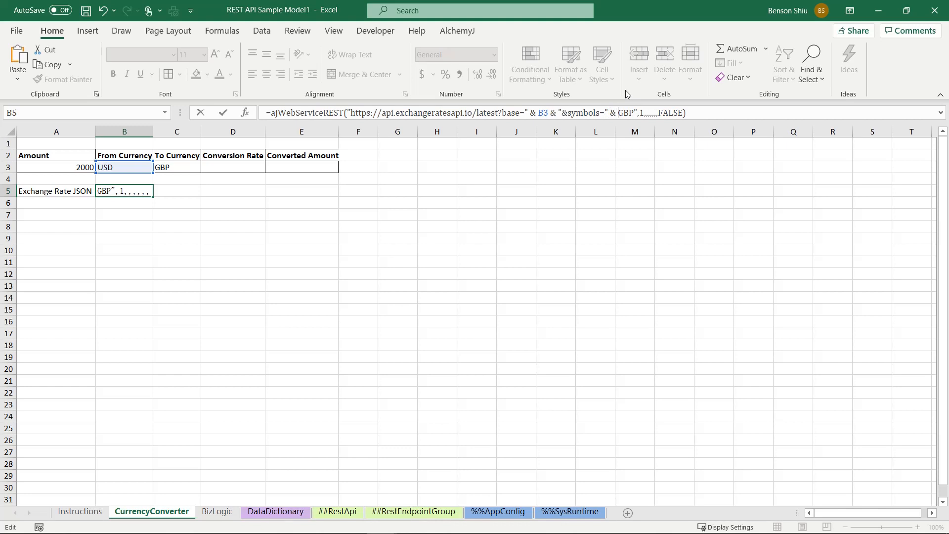
{"action": "key", "text": "Delete"}
{"action": "key", "text": "Delete"}
{"action": "key", "text": "Delete"}
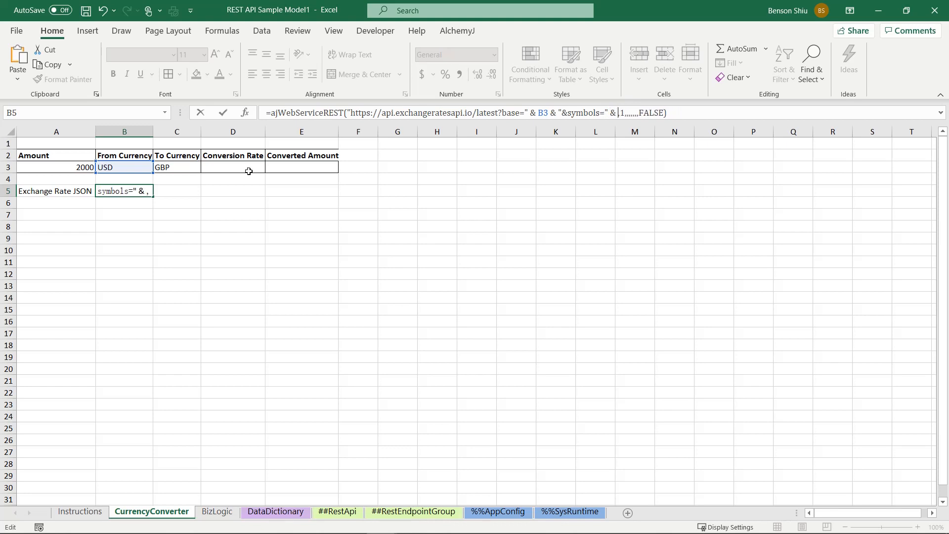
{"action": "left_click", "coordinate": [179, 169]}
{"action": "key", "text": "Return"}
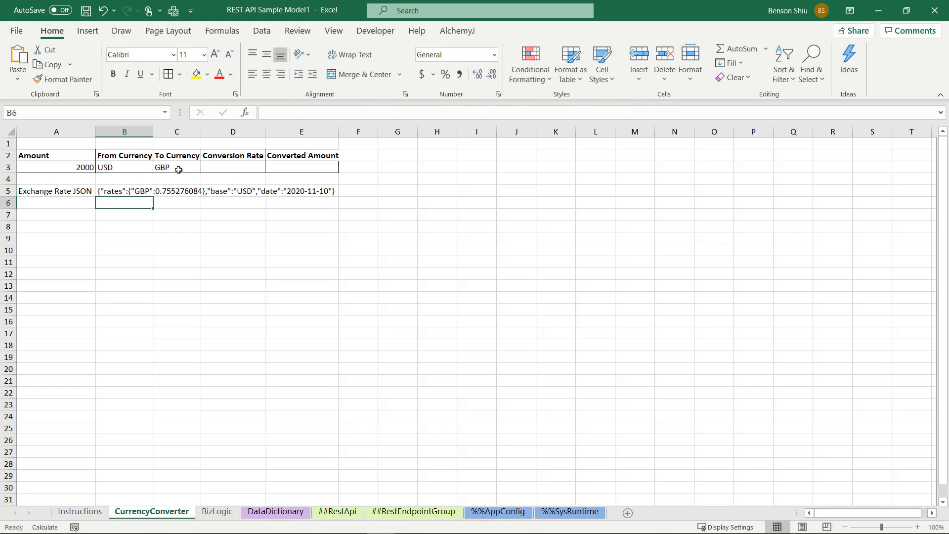
Step: Start an ajJSONPath formula in the Conversion Rate cell D3 with B5 as its Json_data argument
{"action": "left_click", "coordinate": [231, 168]}
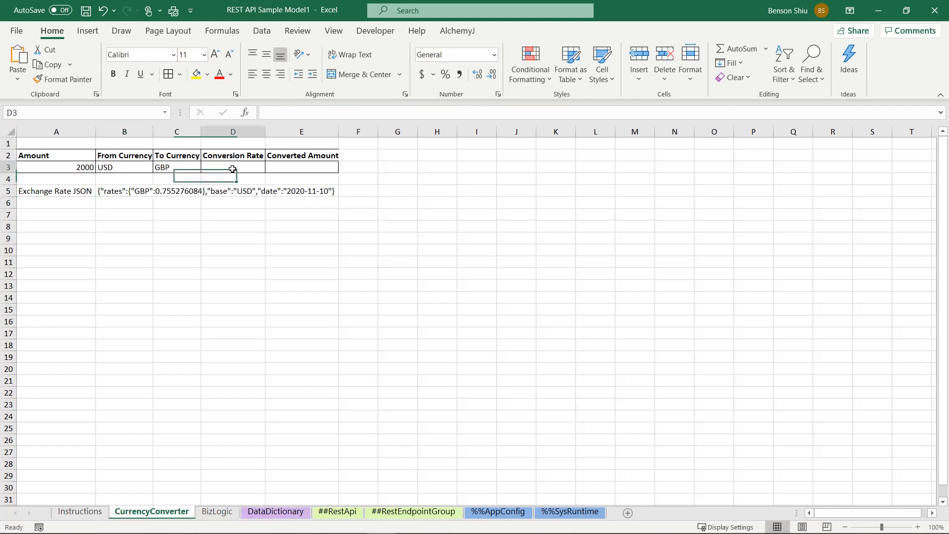
{"action": "left_click", "coordinate": [269, 113]}
{"action": "type", "text": "="}
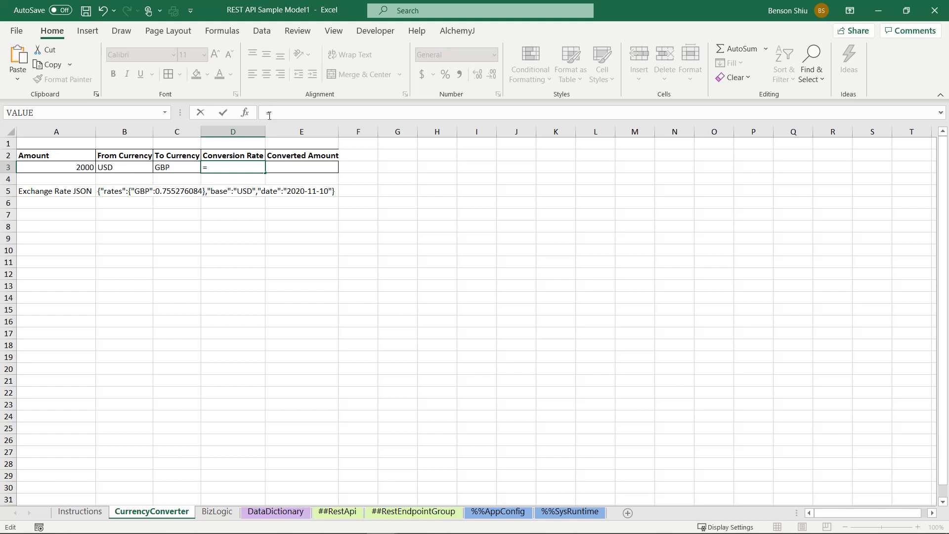
{"action": "type", "text": "ajjsonp"}
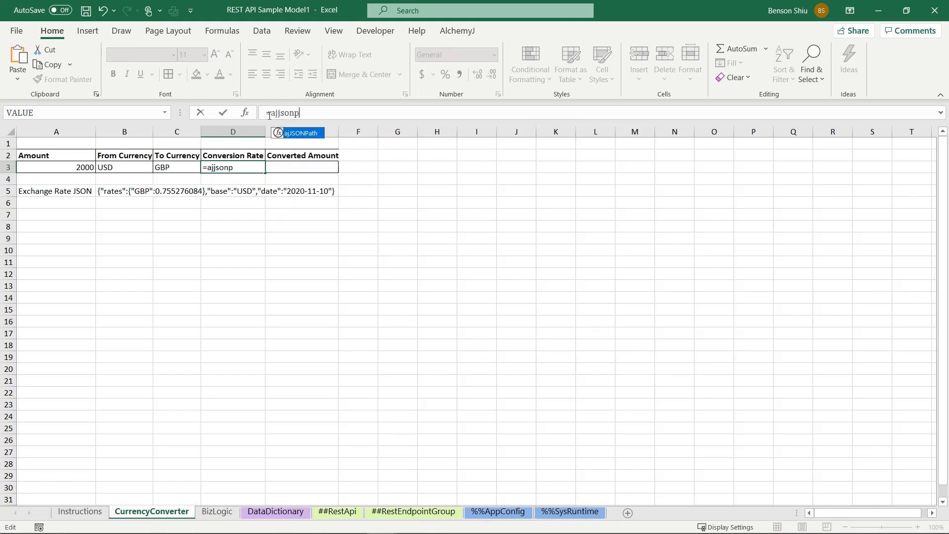
{"action": "key", "text": "Tab"}
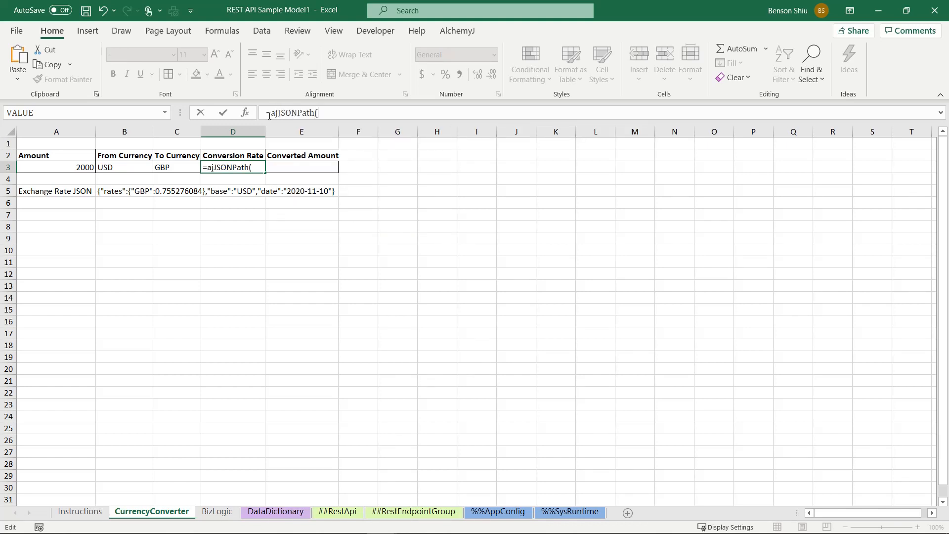
{"action": "left_click", "coordinate": [245, 113]}
{"action": "left_click_drag", "start_coordinate": [597, 300], "coordinate": [455, 136]}
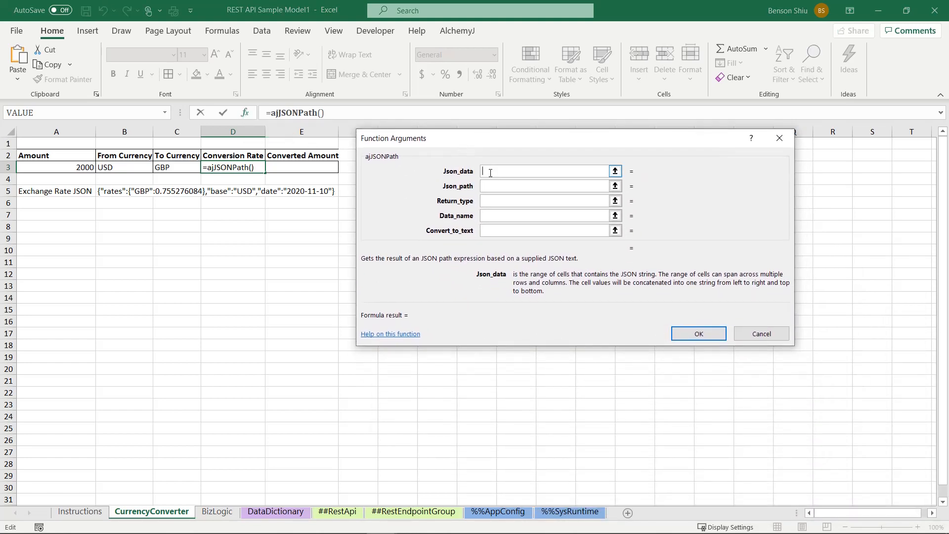
{"action": "left_click", "coordinate": [115, 191]}
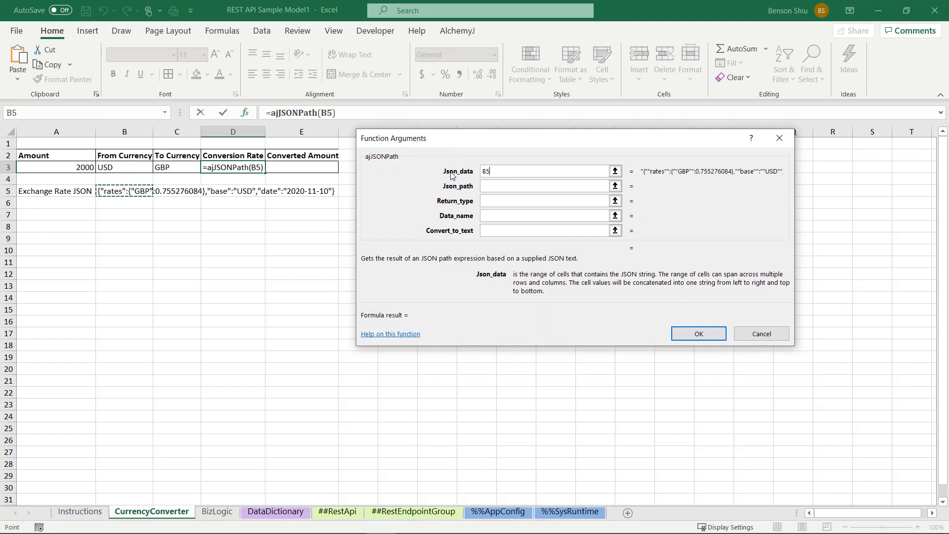
Step: Set the Json_path argument to "$.rates."&C3 and commit the D3 formula
{"action": "left_click", "coordinate": [498, 187]}
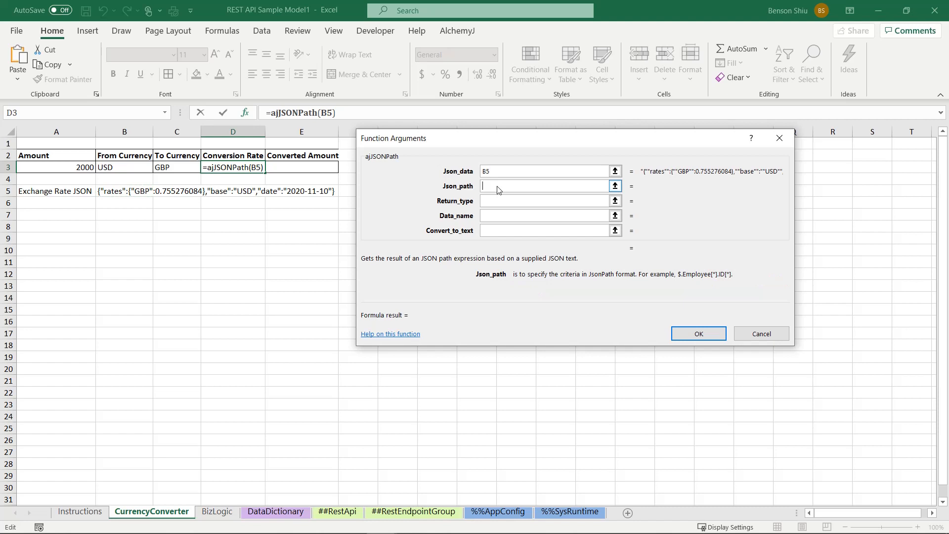
{"action": "type", "text": "\"$.rates"}
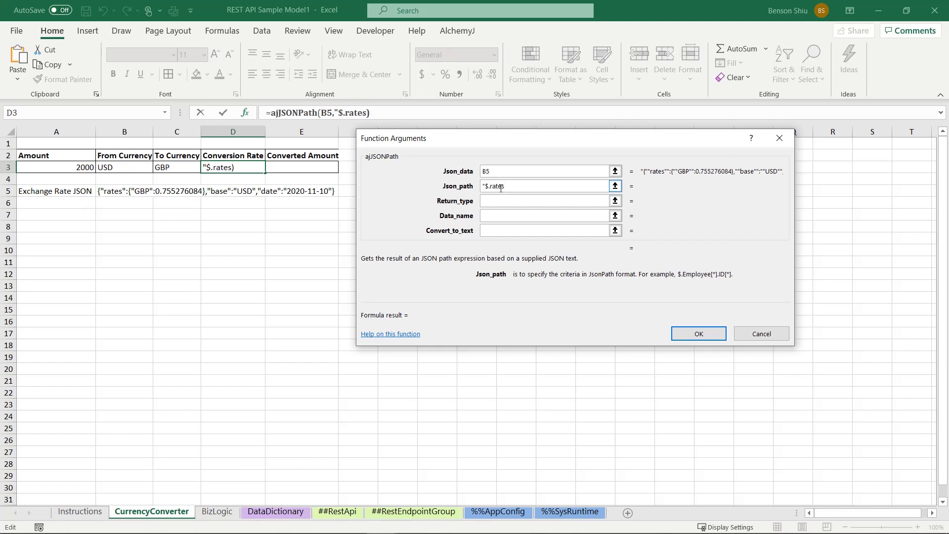
{"action": "type", "text": ".\""}
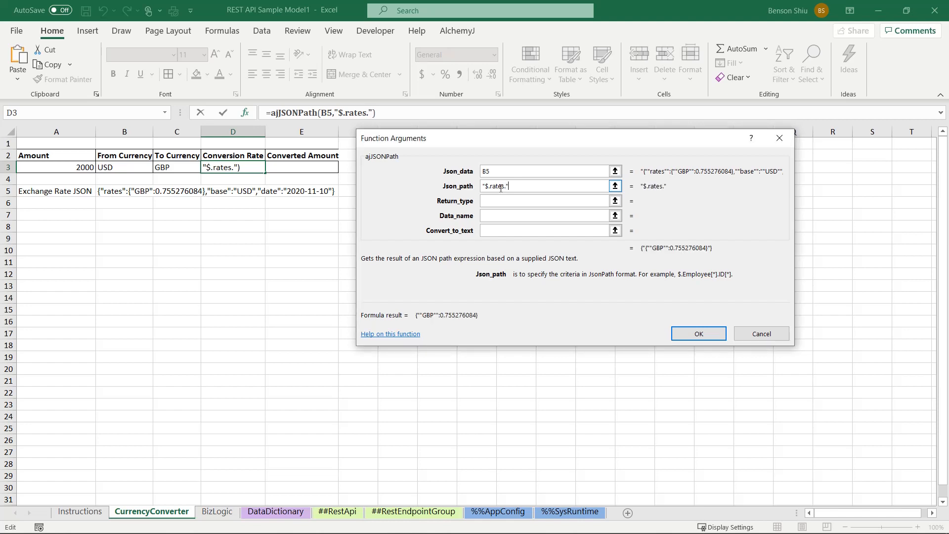
{"action": "type", "text": "&"}
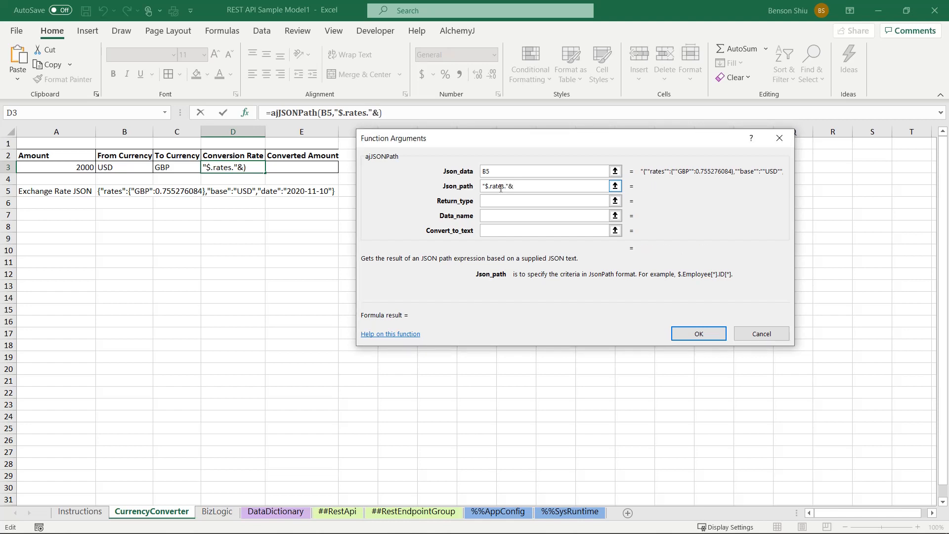
{"action": "left_click", "coordinate": [188, 167]}
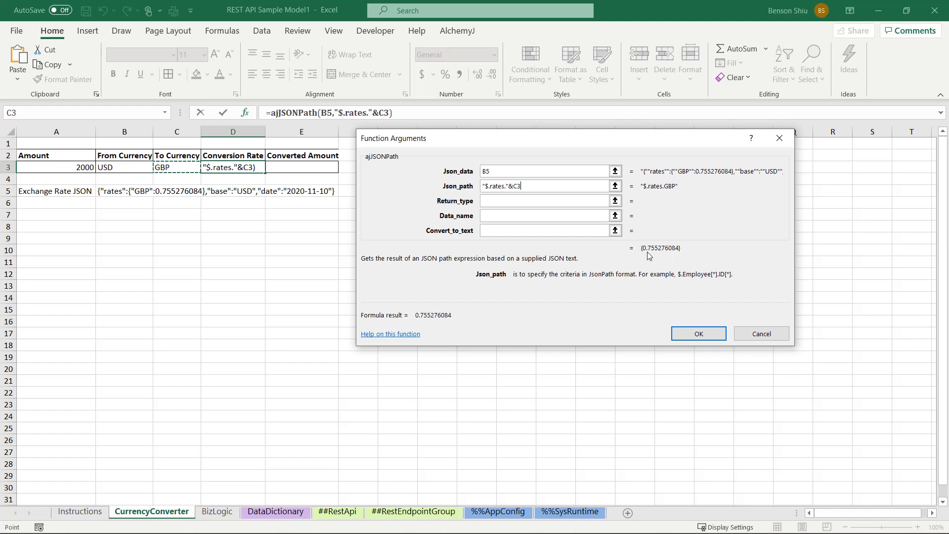
{"action": "left_click", "coordinate": [704, 336]}
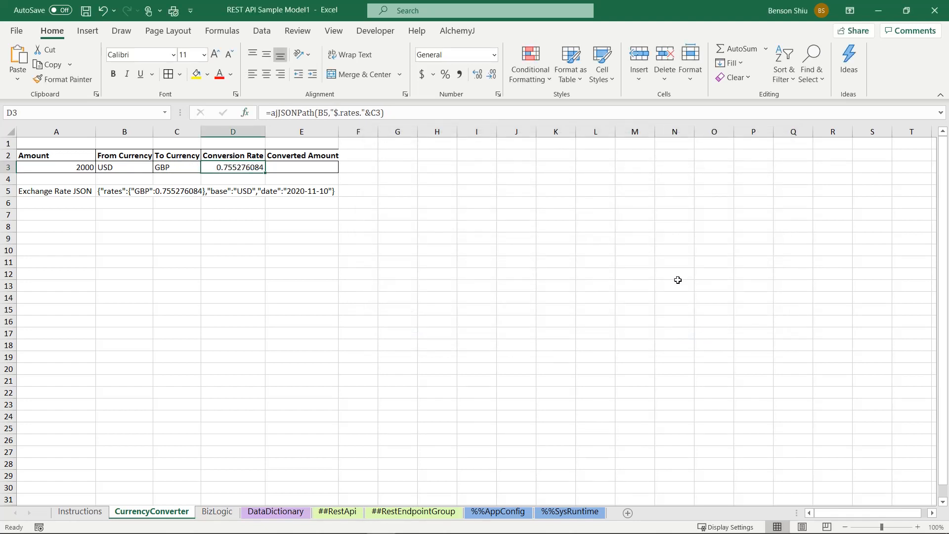
Step: Calculate the Converted Amount in E3 with the formula =A3*D3
{"action": "left_click", "coordinate": [297, 168]}
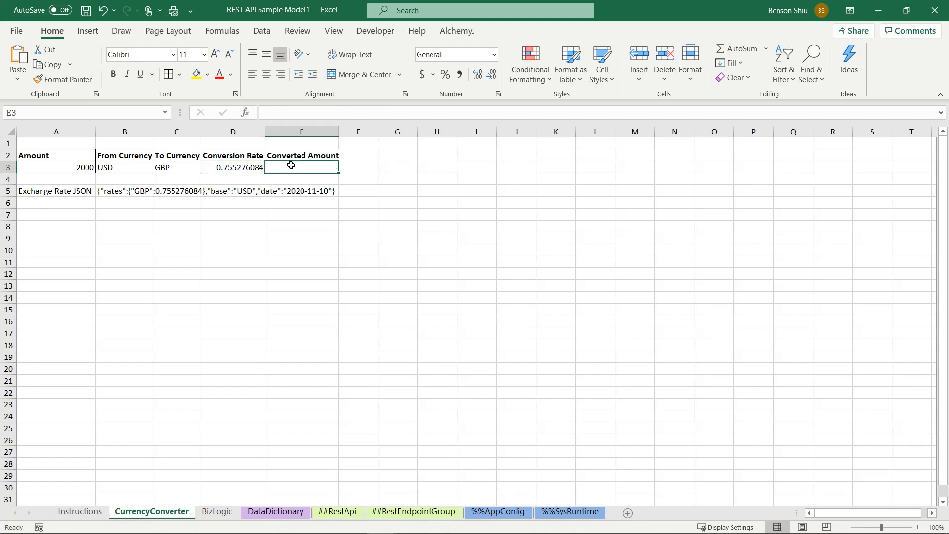
{"action": "left_click", "coordinate": [302, 110]}
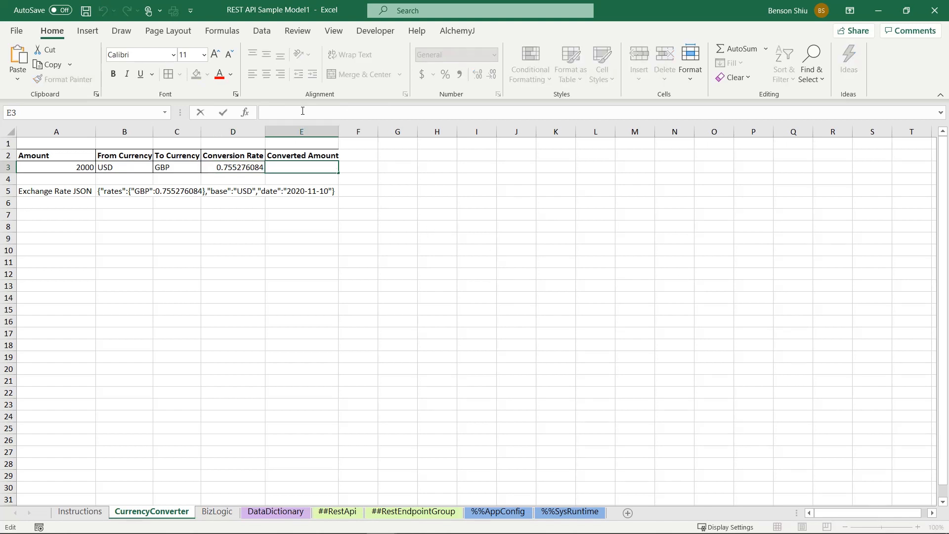
{"action": "type", "text": "="}
{"action": "left_click", "coordinate": [70, 167]}
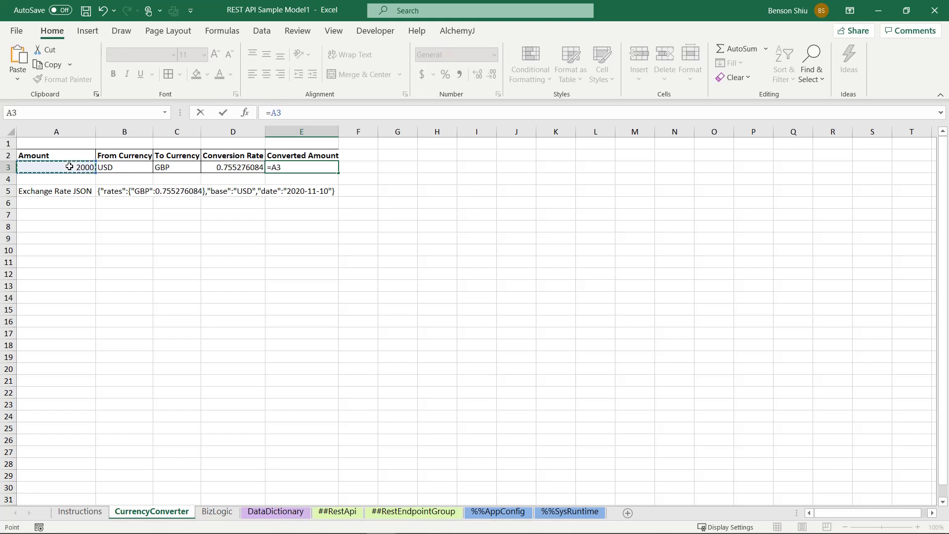
{"action": "type", "text": "*"}
{"action": "left_click", "coordinate": [217, 166]}
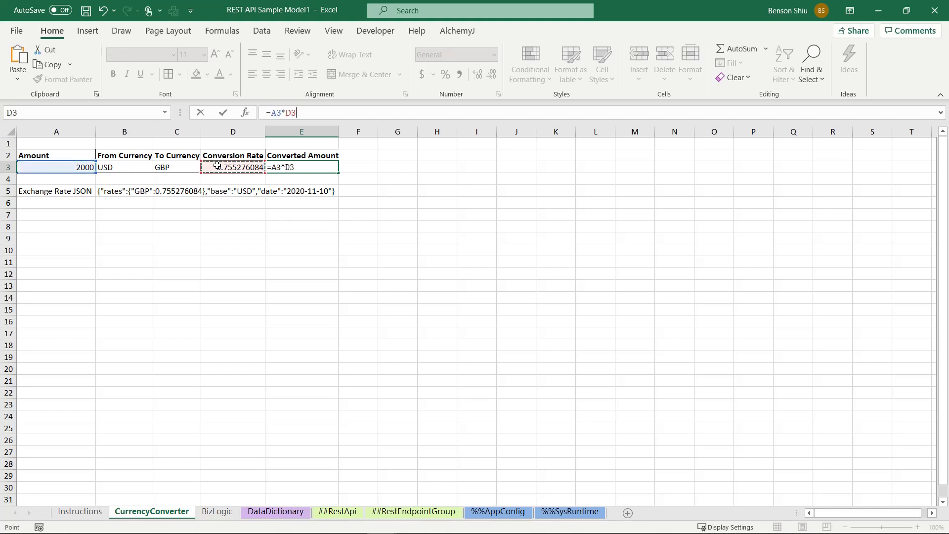
{"action": "key", "text": "Return"}
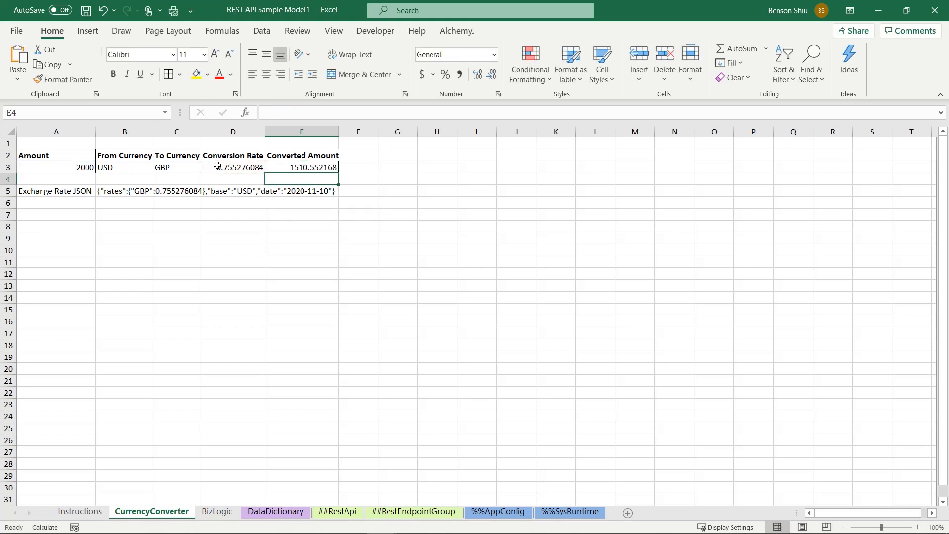
Step: Test the converter with other currencies by setting To Currency to HKD and From Currency to GBP
{"action": "left_click", "coordinate": [153, 168]}
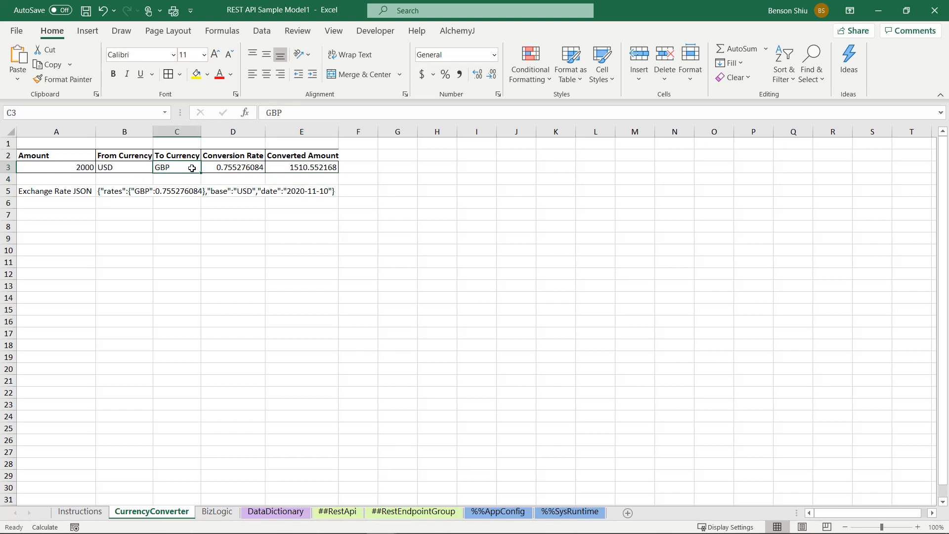
{"action": "type", "text": "HKD"}
{"action": "key", "text": "Return"}
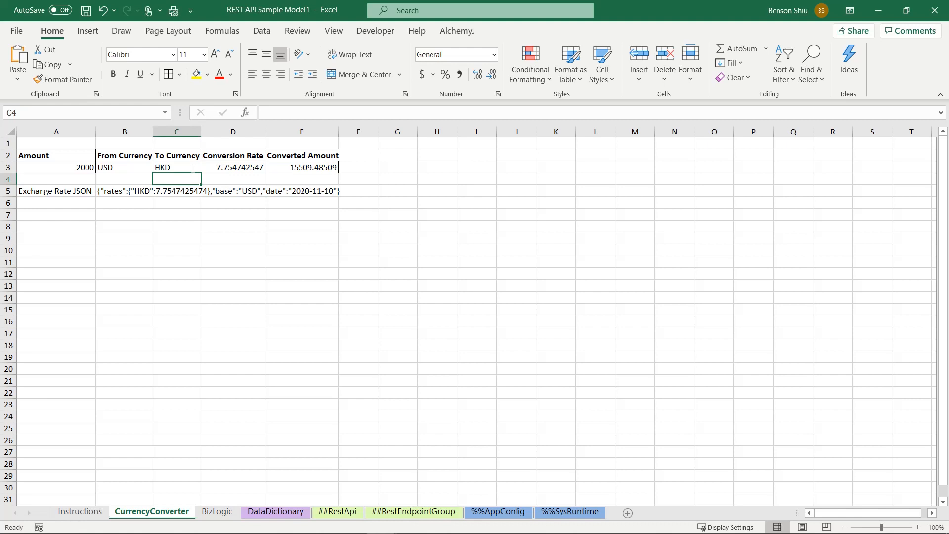
{"action": "left_click", "coordinate": [131, 165]}
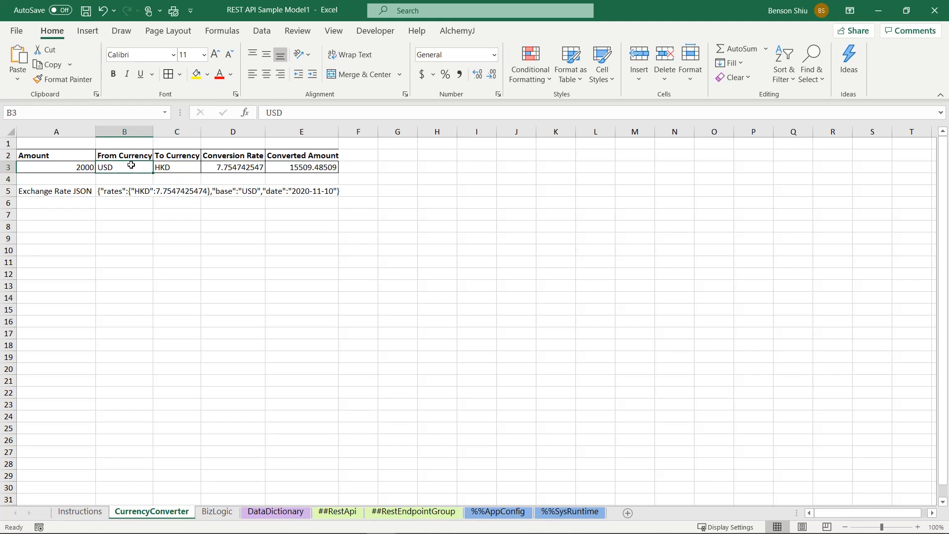
{"action": "type", "text": "GBP"}
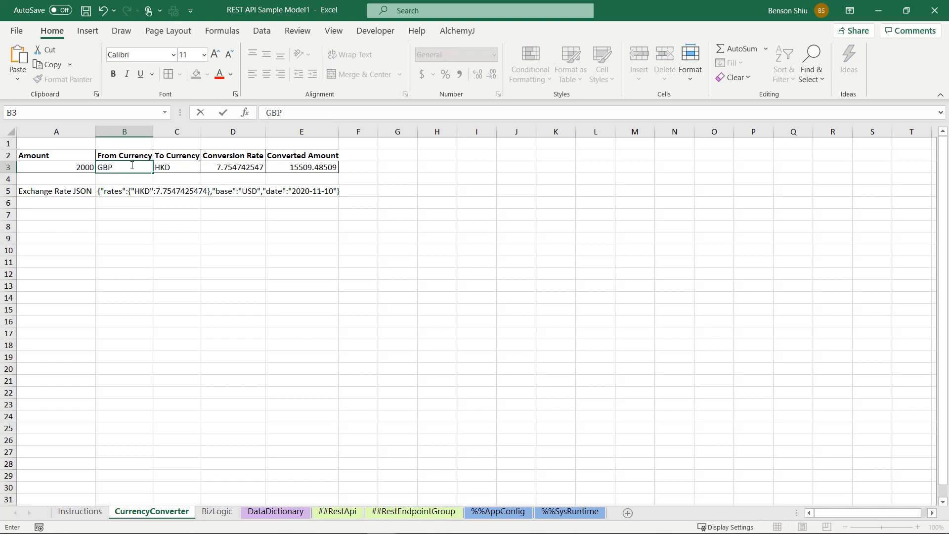
{"action": "key", "text": "Return"}
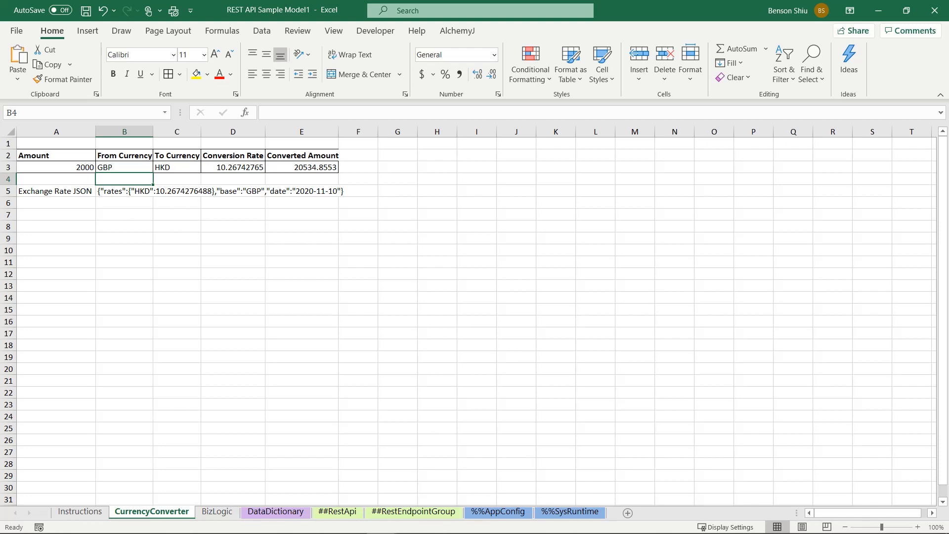
Step: Save the workbook as a macro-enabled file named CurrencyConverter.xlsm in the AlchemyJ Tutorial's Currency Converter folder
{"action": "left_click", "coordinate": [16, 31]}
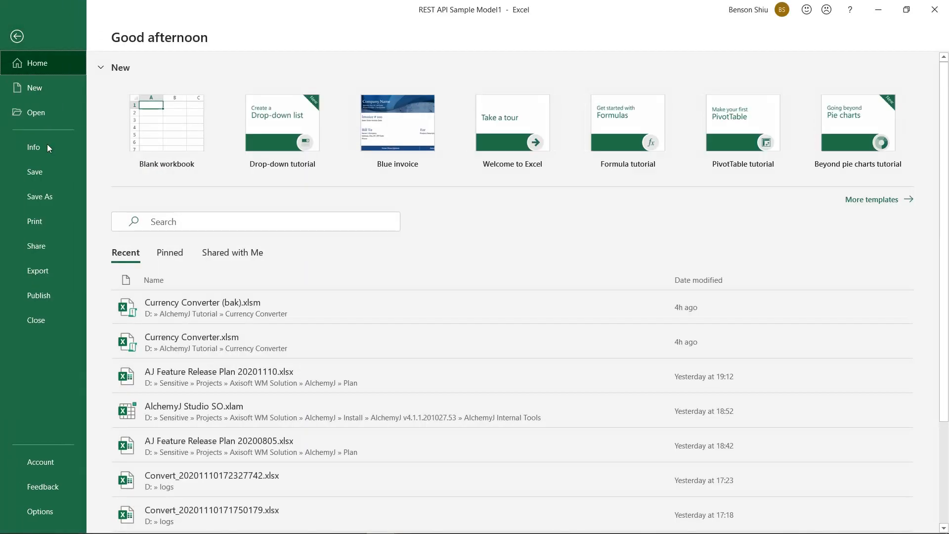
{"action": "left_click", "coordinate": [37, 197]}
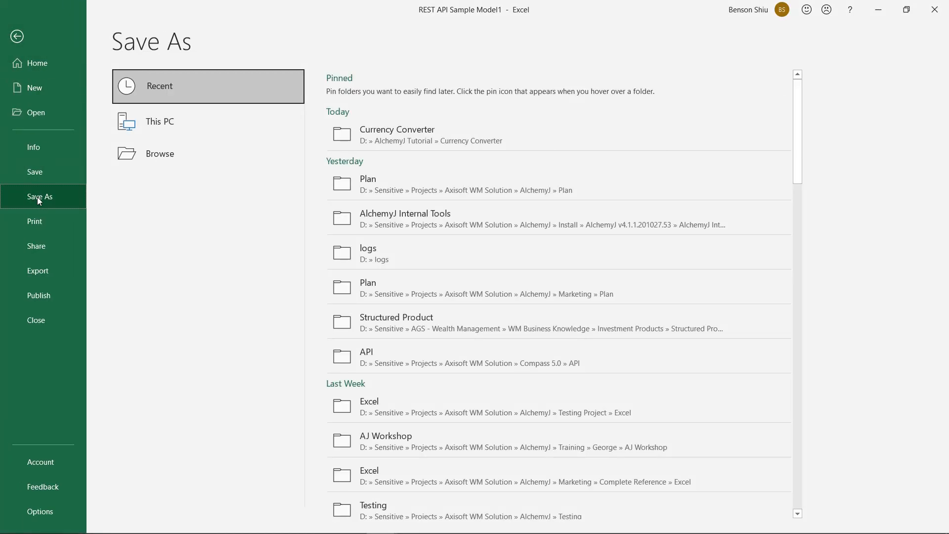
{"action": "left_click", "coordinate": [379, 141]}
{"action": "left_click", "coordinate": [407, 95]}
{"action": "type", "text": "Curre"}
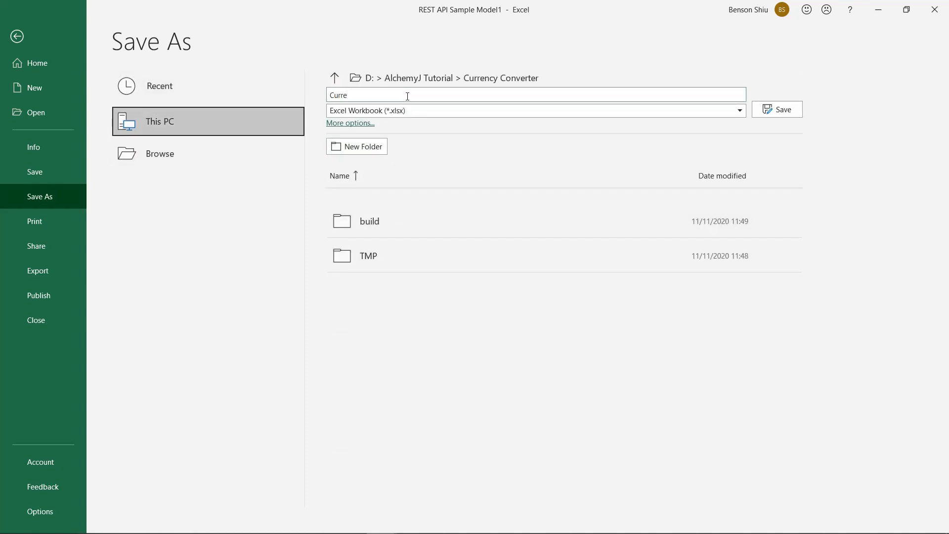
{"action": "type", "text": "ncyConverter"}
{"action": "left_click", "coordinate": [642, 110]}
{"action": "left_click", "coordinate": [648, 127]}
{"action": "left_click", "coordinate": [778, 109]}
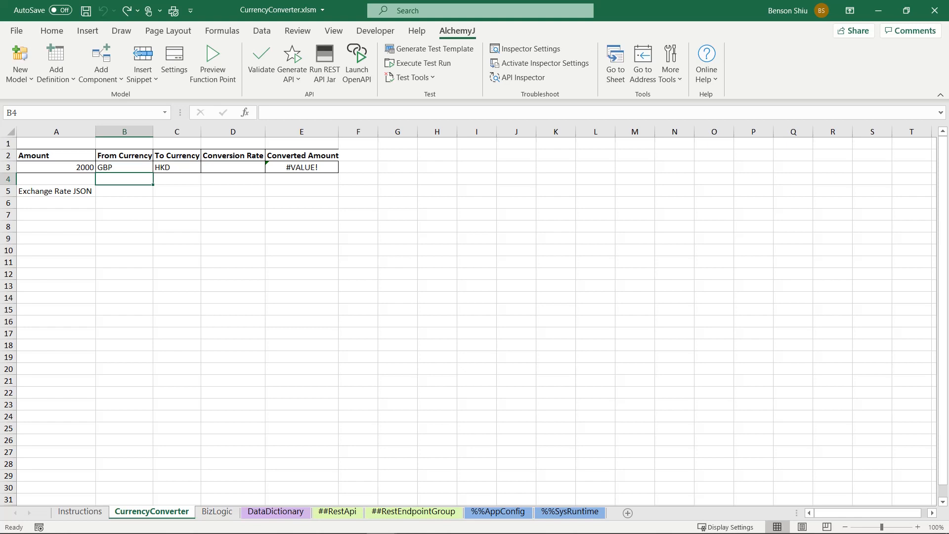
Step: Set the endpoint group path to /currencyconverter on the ##RestEndpointGroup sheet
{"action": "left_click", "coordinate": [389, 517]}
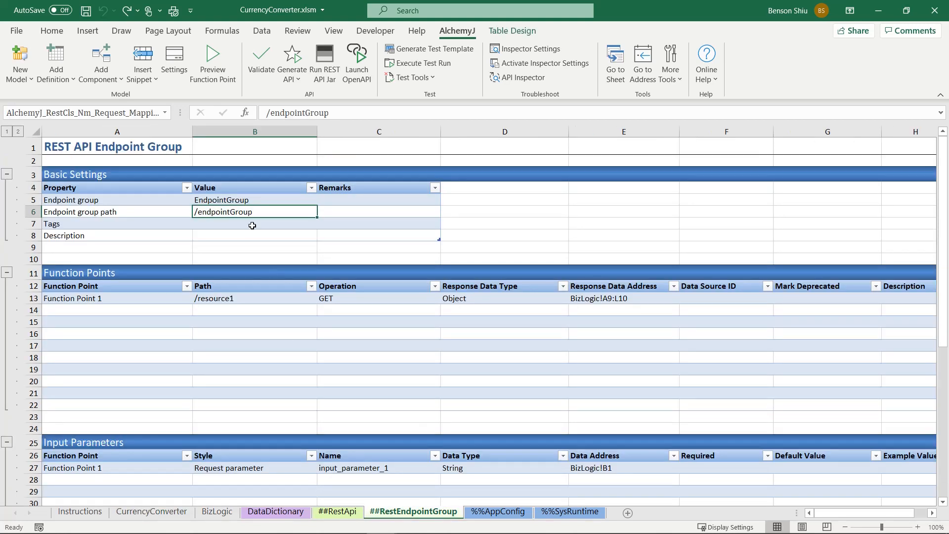
{"action": "double_click", "coordinate": [245, 212]}
{"action": "double_click", "coordinate": [245, 211]}
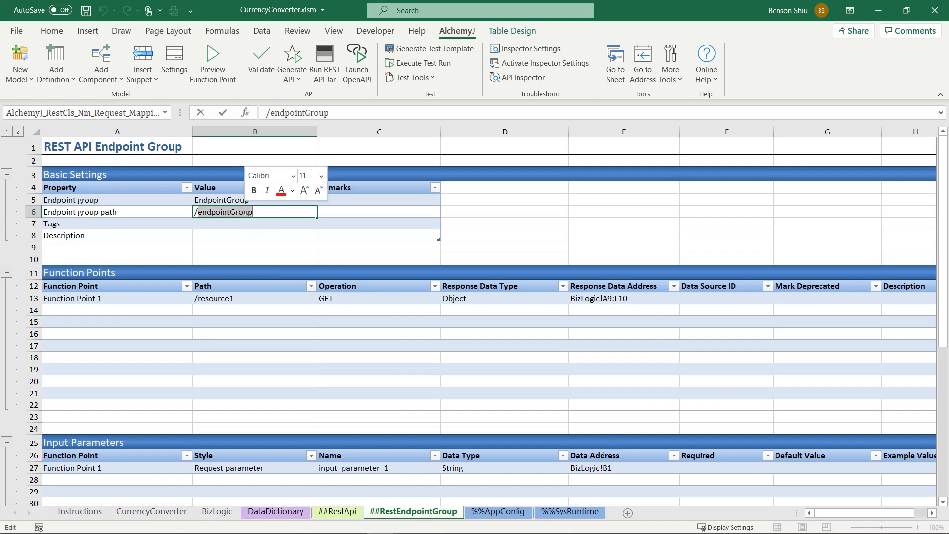
{"action": "type", "text": "currenc"}
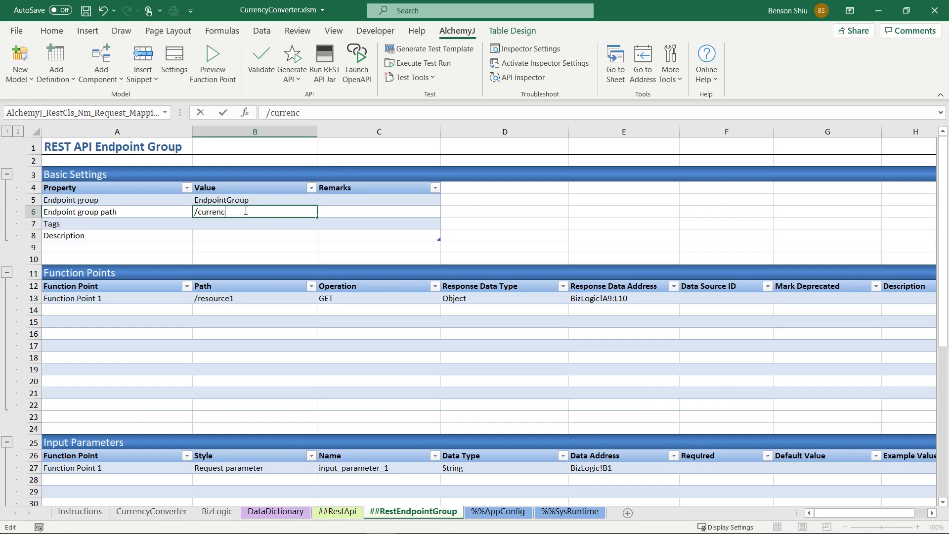
{"action": "type", "text": "yconverter"}
{"action": "key", "text": "Return"}
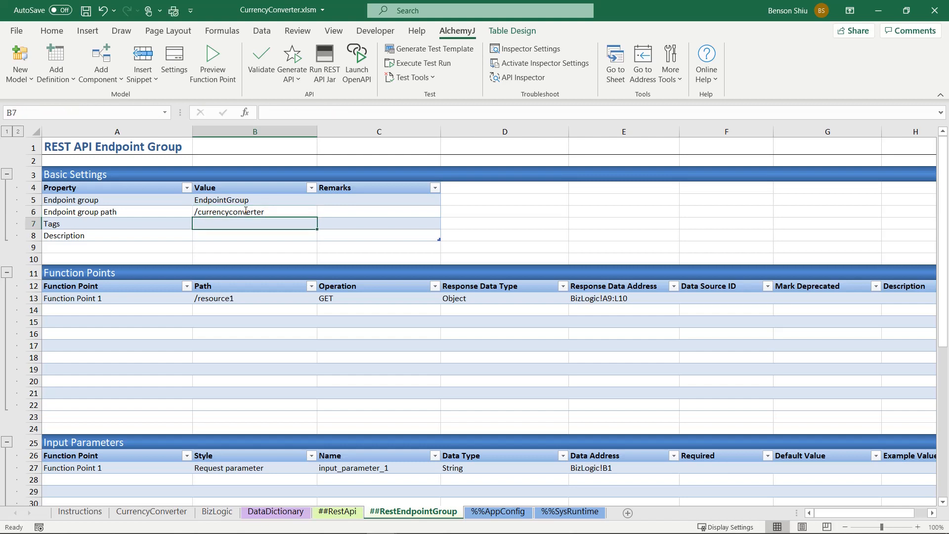
Step: Rename the first function point to Convert and change its path to /conversion
{"action": "left_click", "coordinate": [129, 302]}
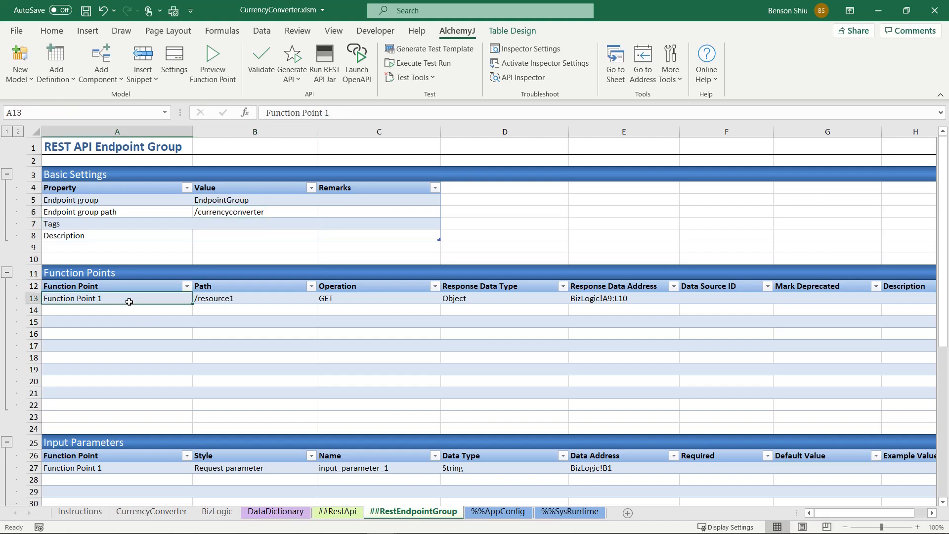
{"action": "type", "text": "onvert"}
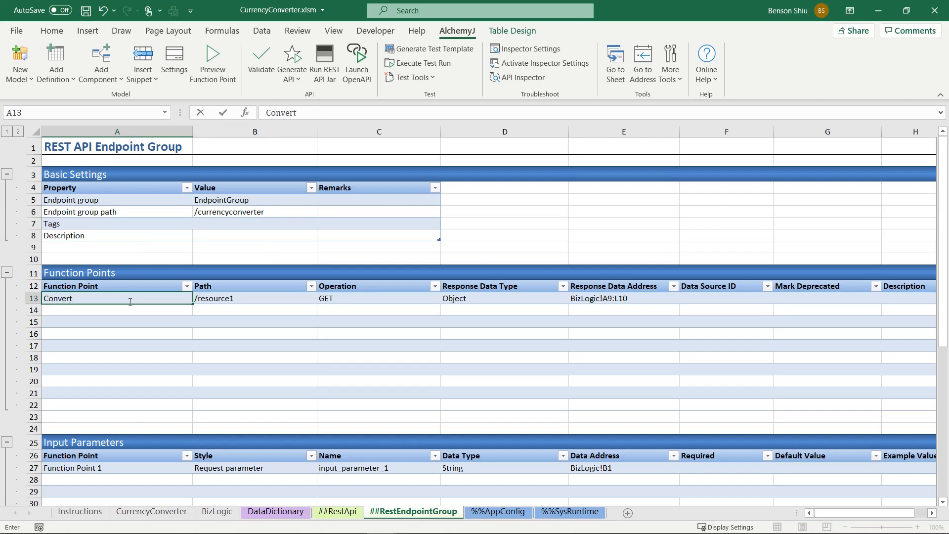
{"action": "key", "text": "Tab"}
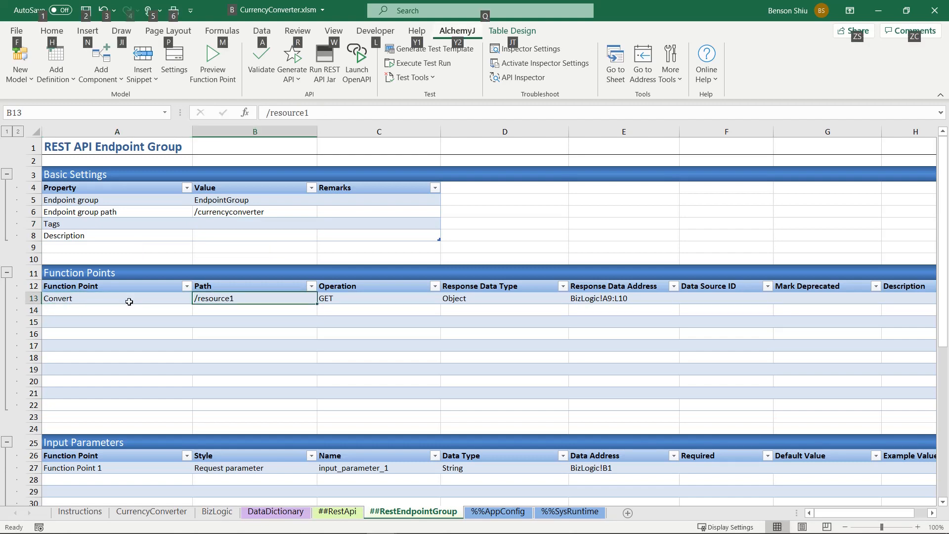
{"action": "double_click", "coordinate": [204, 300]}
{"action": "double_click", "coordinate": [203, 300]}
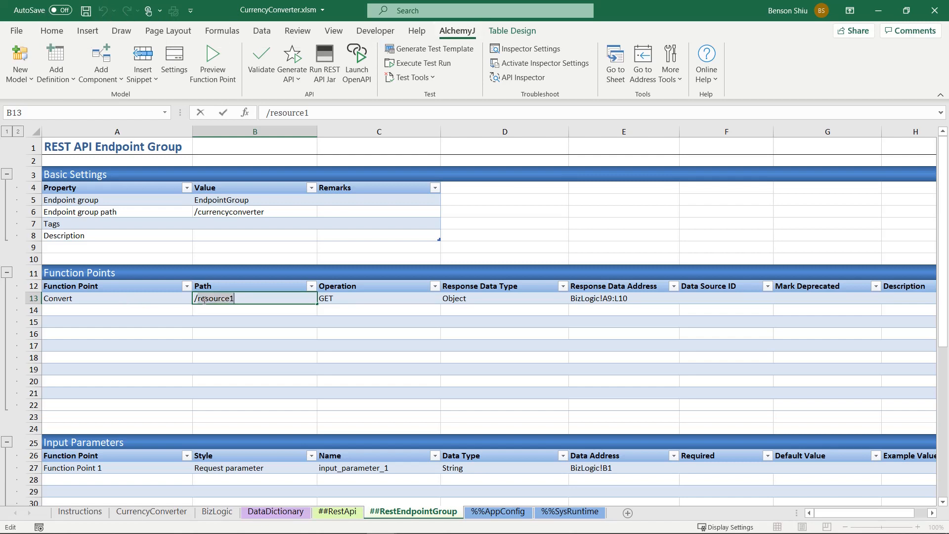
{"action": "type", "text": "conversion"}
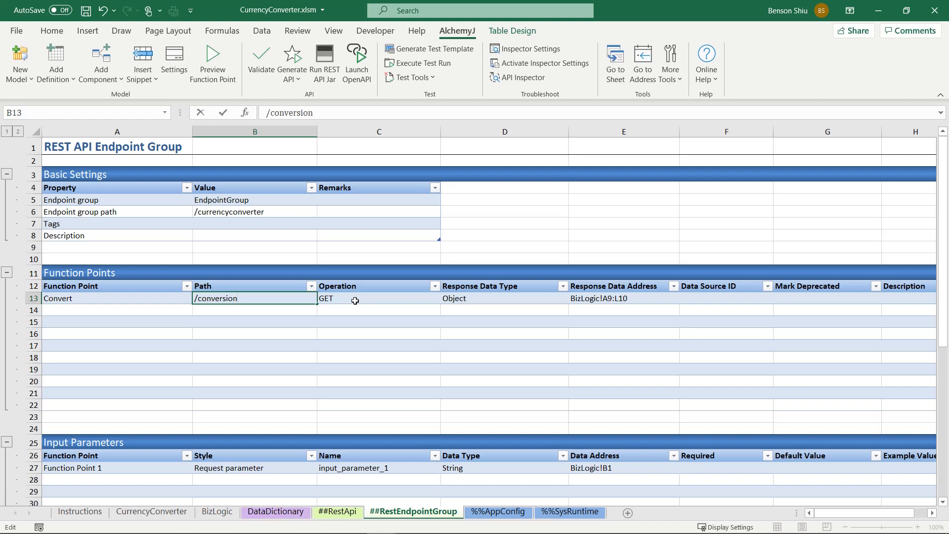
Step: Review the Convert function point's operation, response data type and response data address
{"action": "left_click", "coordinate": [355, 300]}
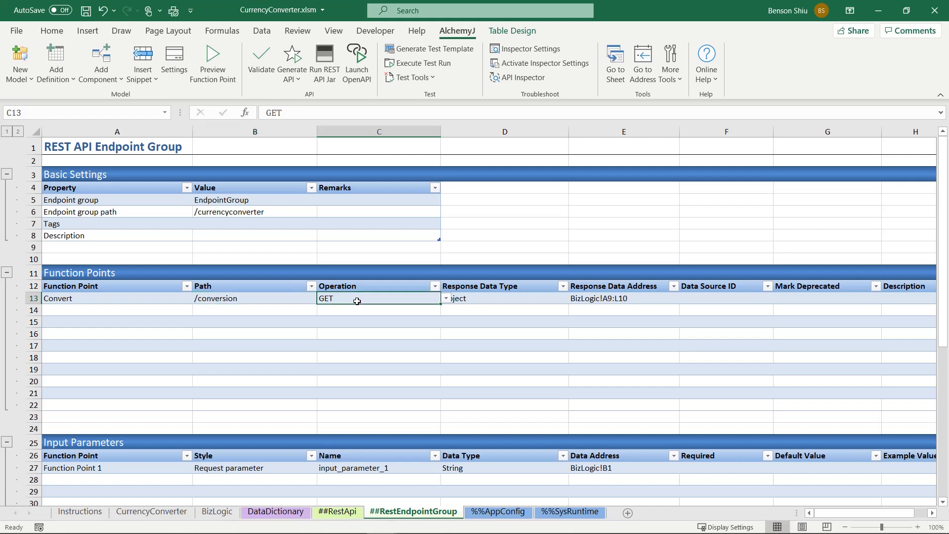
{"action": "left_click", "coordinate": [501, 298]}
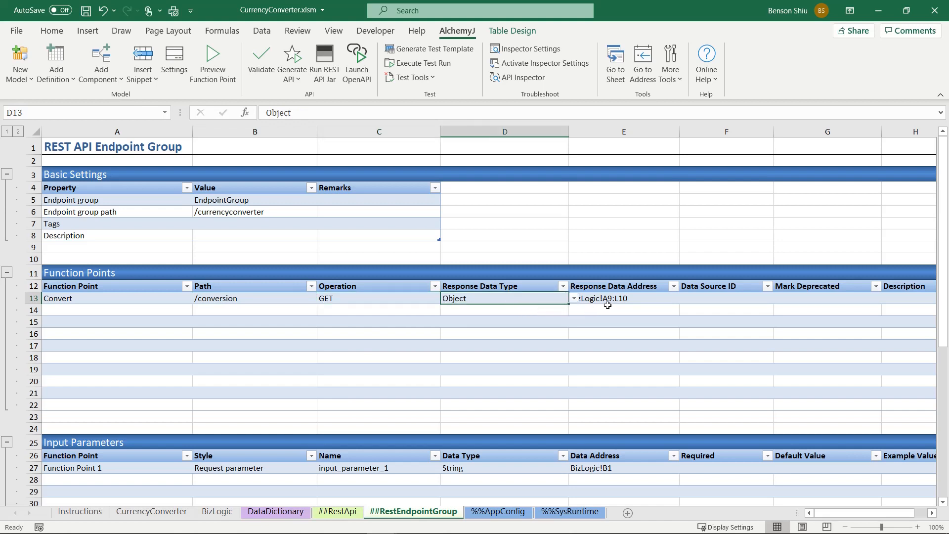
{"action": "left_click", "coordinate": [607, 300]}
Step: Assign the first input parameter to function point Convert, name it amount and set its data type to Double
{"action": "scroll", "coordinate": [607, 300], "scroll_direction": "down", "scroll_amount": 1}
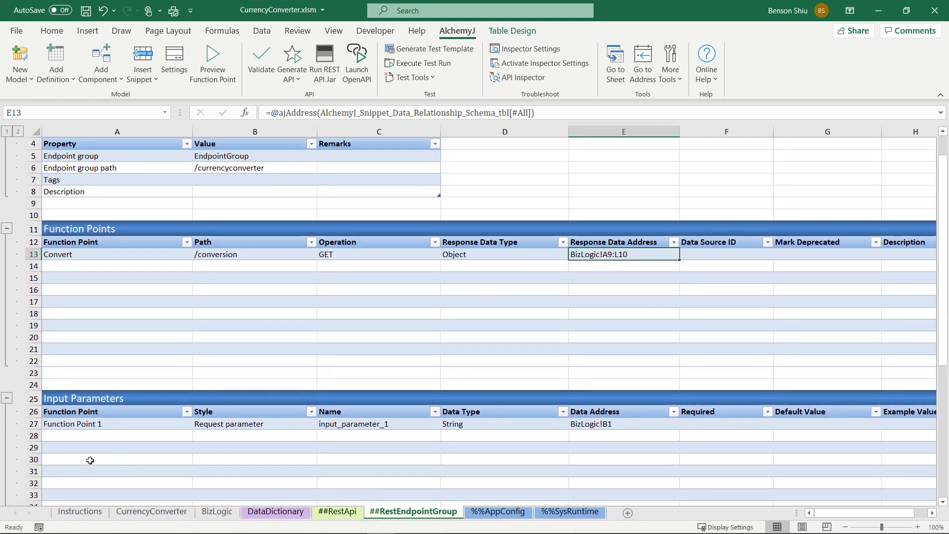
{"action": "left_click", "coordinate": [105, 425]}
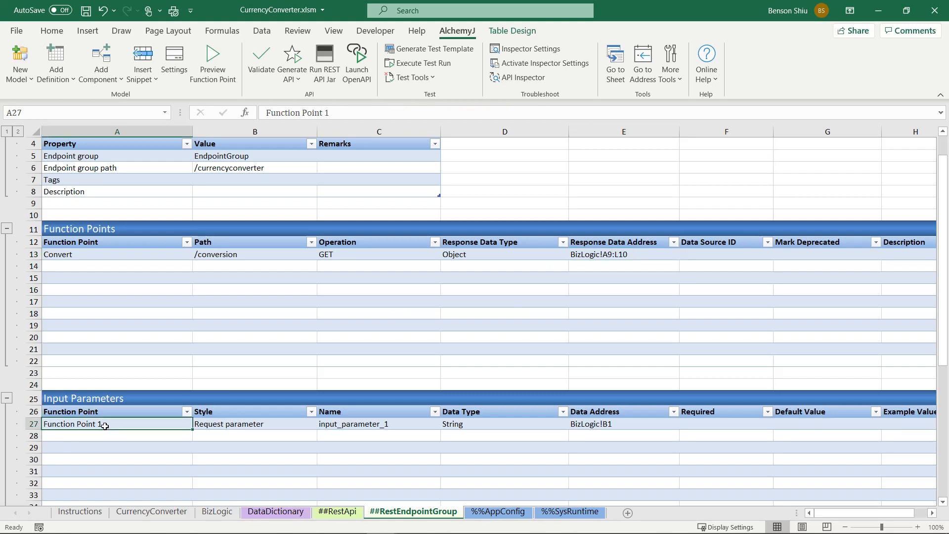
{"action": "type", "text": "Convert"}
{"action": "key", "text": "Tab"}
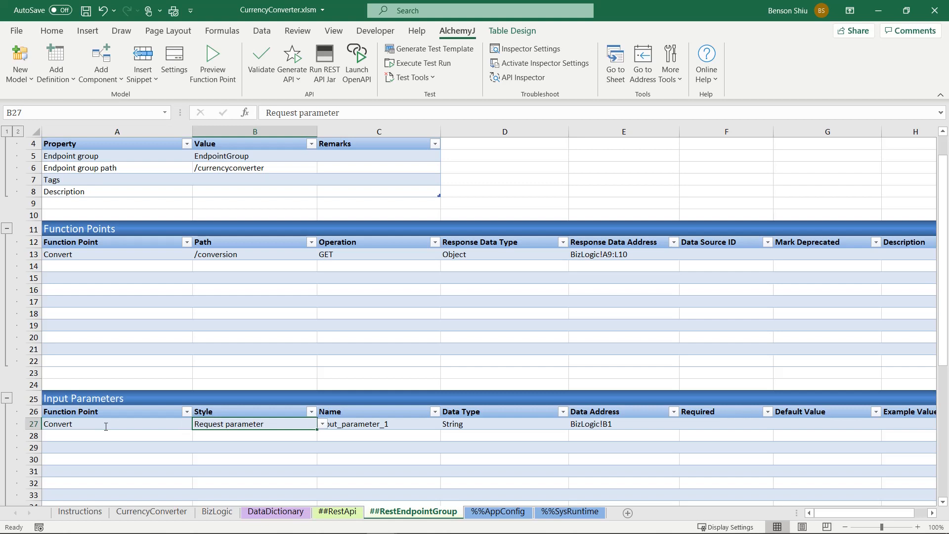
{"action": "key", "text": "Tab"}
{"action": "type", "text": "amou"}
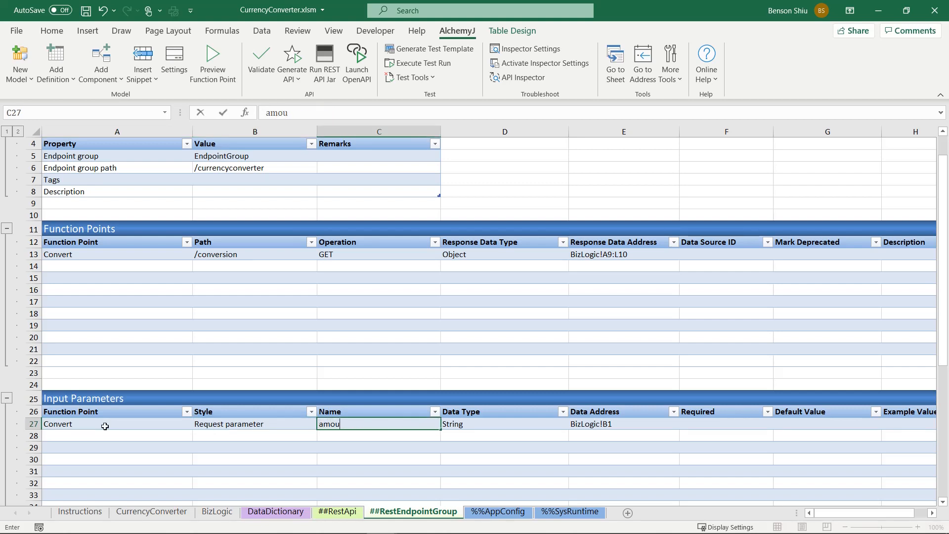
{"action": "key", "text": "Tab"}
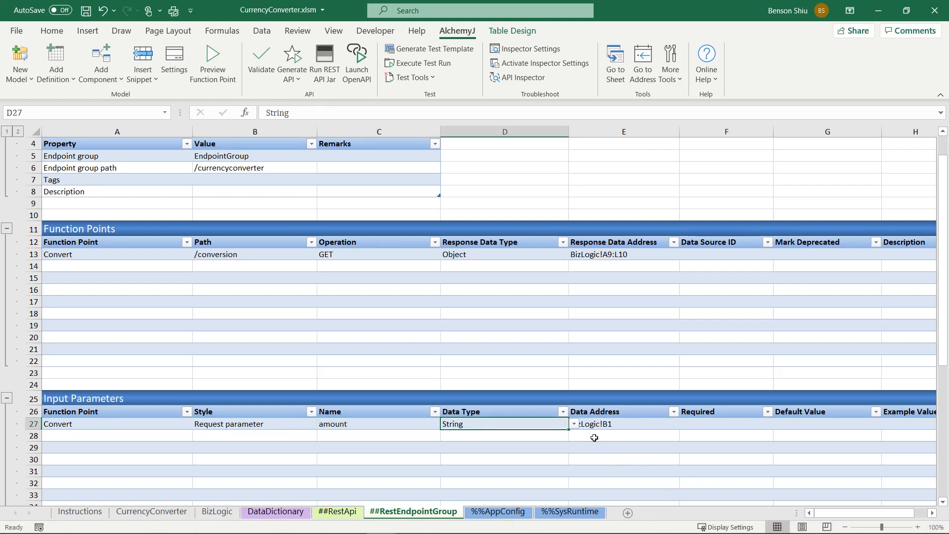
{"action": "left_click", "coordinate": [574, 425]}
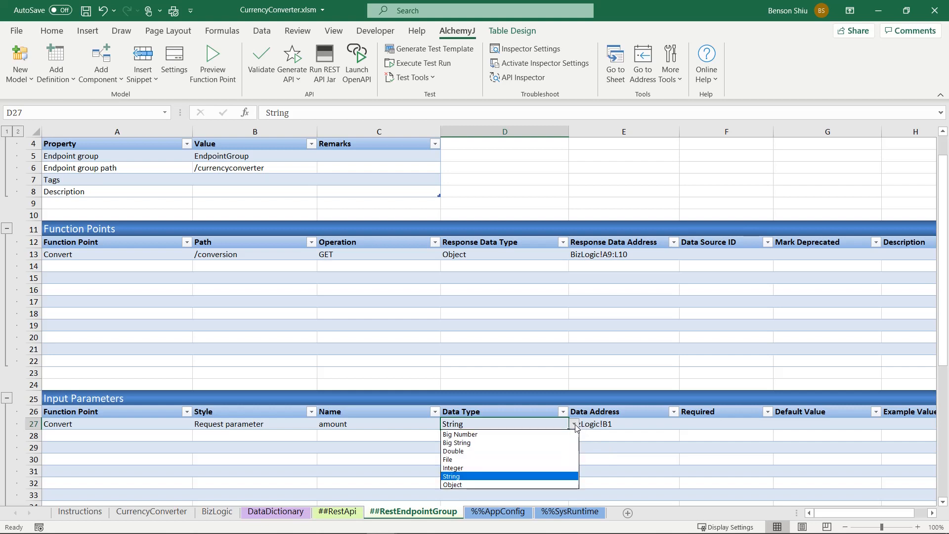
{"action": "left_click", "coordinate": [509, 451]}
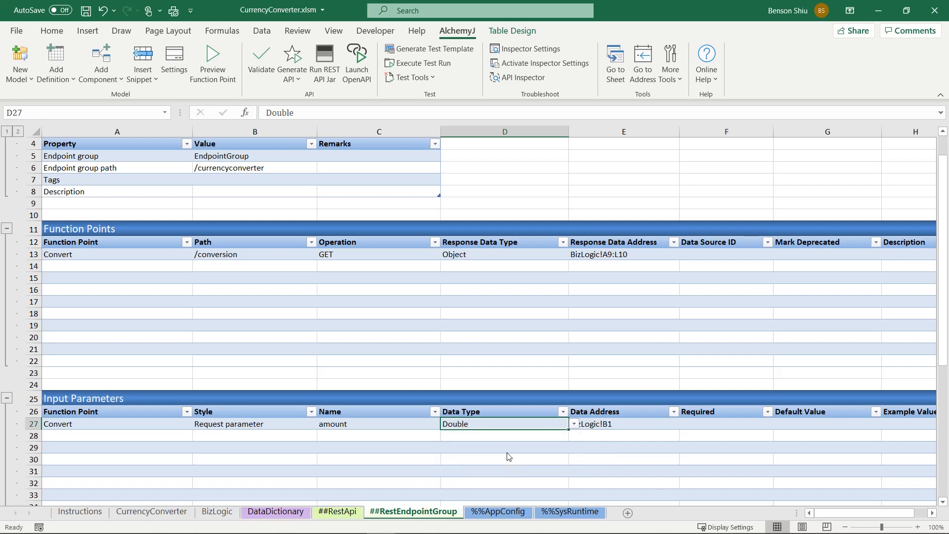
Step: Set the amount parameter's data address with an ajAddress formula referencing cell A3 on the CurrencyConverter sheet
{"action": "left_click", "coordinate": [601, 424]}
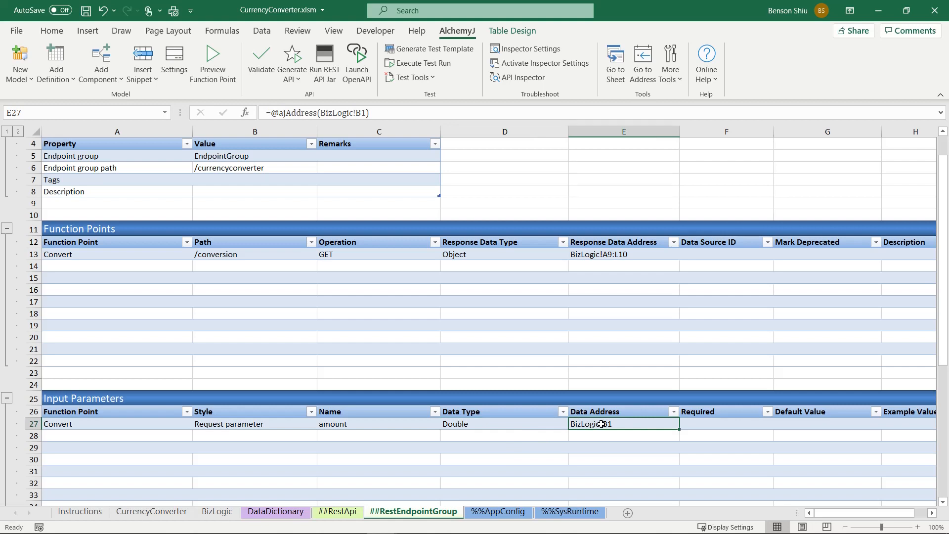
{"action": "type", "text": "=ajad"}
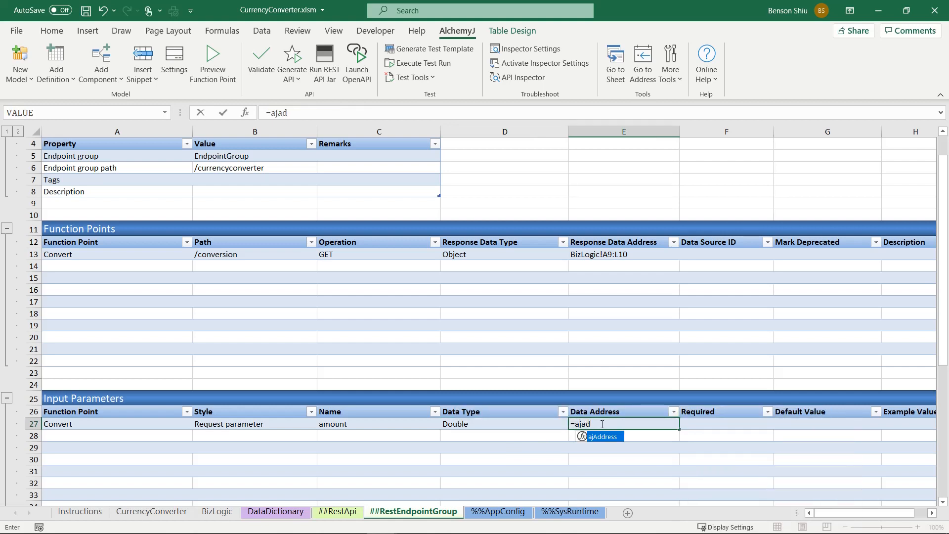
{"action": "key", "text": "Tab"}
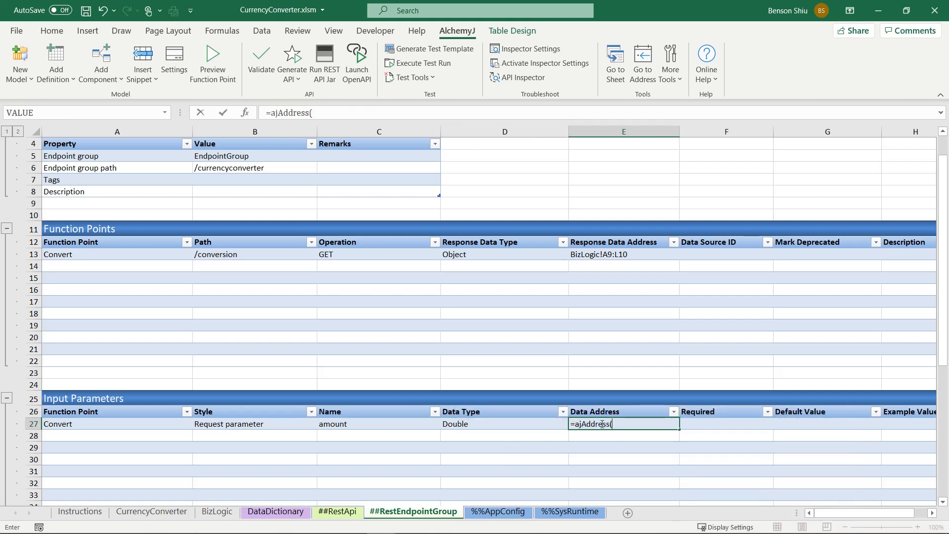
{"action": "left_click", "coordinate": [153, 513]}
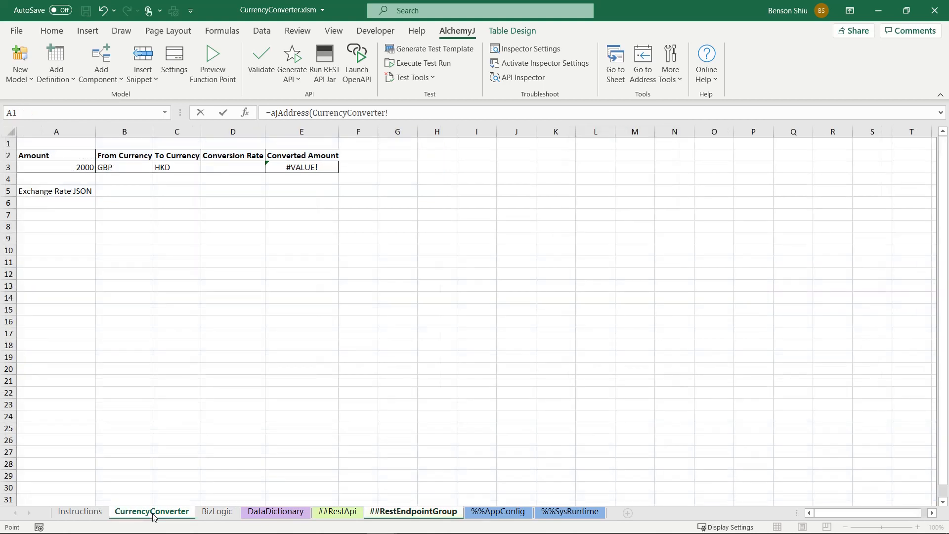
{"action": "left_click", "coordinate": [61, 167]}
{"action": "key", "text": "Return"}
Step: Clear the automatically filled data address formulas in E28:E36 below the amount parameter
{"action": "key", "text": "shift+Down"}
{"action": "key", "text": "shift+Down"}
{"action": "key", "text": "shift+Down"}
{"action": "key", "text": "shift+Down"}
{"action": "key", "text": "shift+Down"}
{"action": "key", "text": "shift+Down"}
{"action": "key", "text": "shift+Down"}
{"action": "key", "text": "shift+Down"}
{"action": "key", "text": "shift+Down"}
{"action": "key", "text": "shift+Down"}
{"action": "key", "text": "shift+Down"}
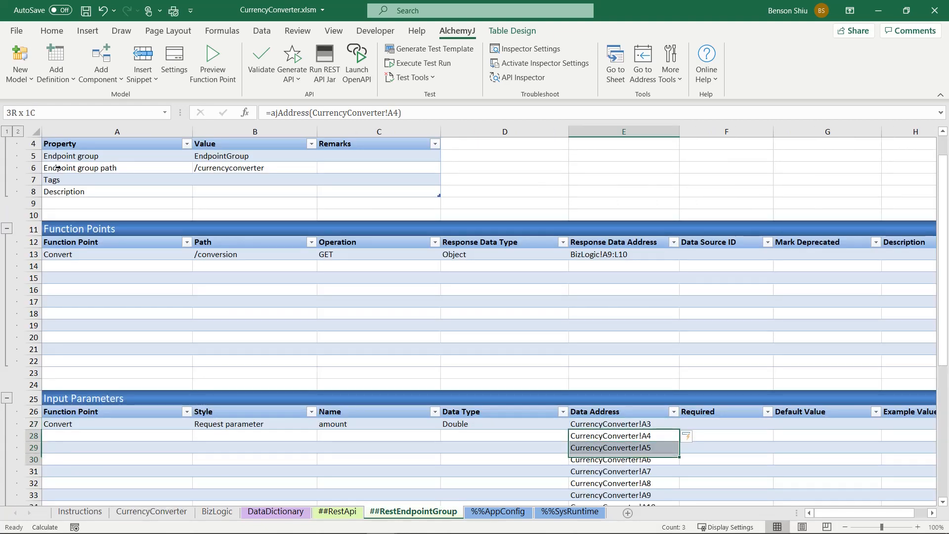
{"action": "key", "text": "shift+Up"}
{"action": "key", "text": "shift+Up"}
{"action": "key", "text": "shift+Up"}
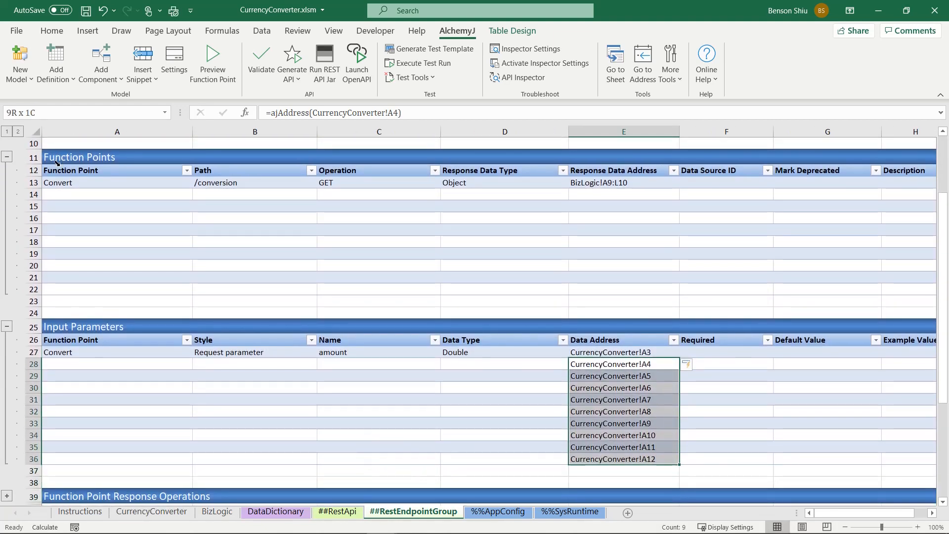
{"action": "key", "text": "Delete"}
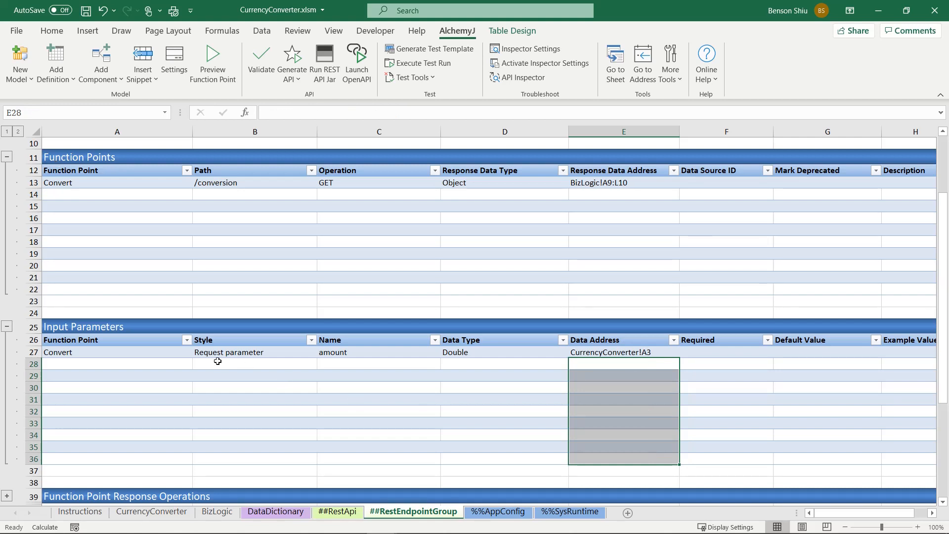
Step: Copy the amount parameter's function point and style, Convert and Request parameter, into the next two input parameter rows
{"action": "left_click", "coordinate": [189, 365]}
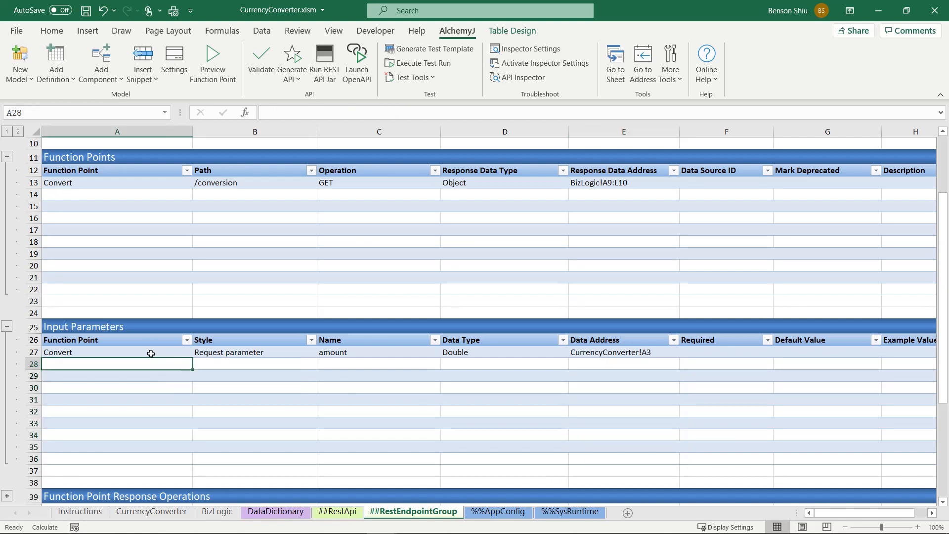
{"action": "left_click_drag", "start_coordinate": [151, 353], "coordinate": [213, 352]}
{"action": "key", "text": "ctrl+c"}
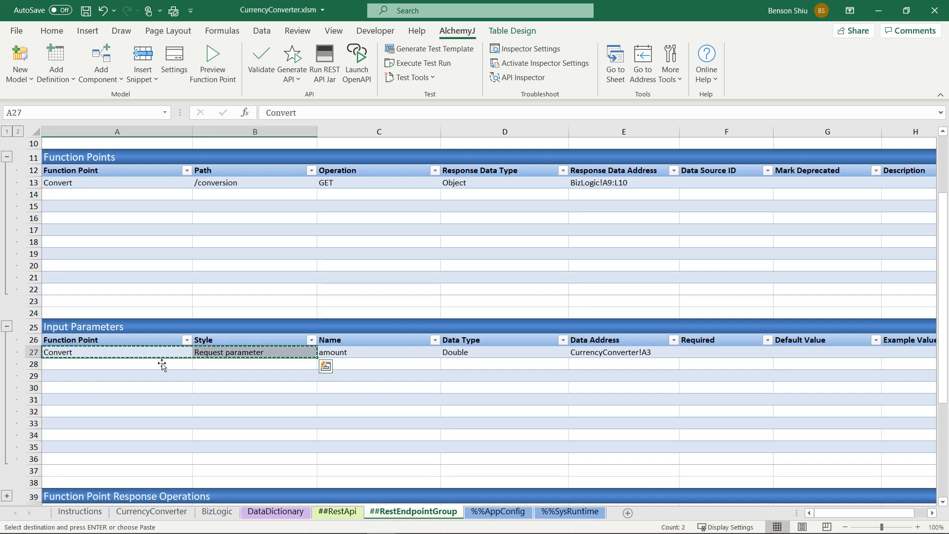
{"action": "left_click", "coordinate": [158, 364]}
{"action": "key", "text": "ctrl+v"}
{"action": "left_click", "coordinate": [156, 377]}
{"action": "key", "text": "ctrl+v"}
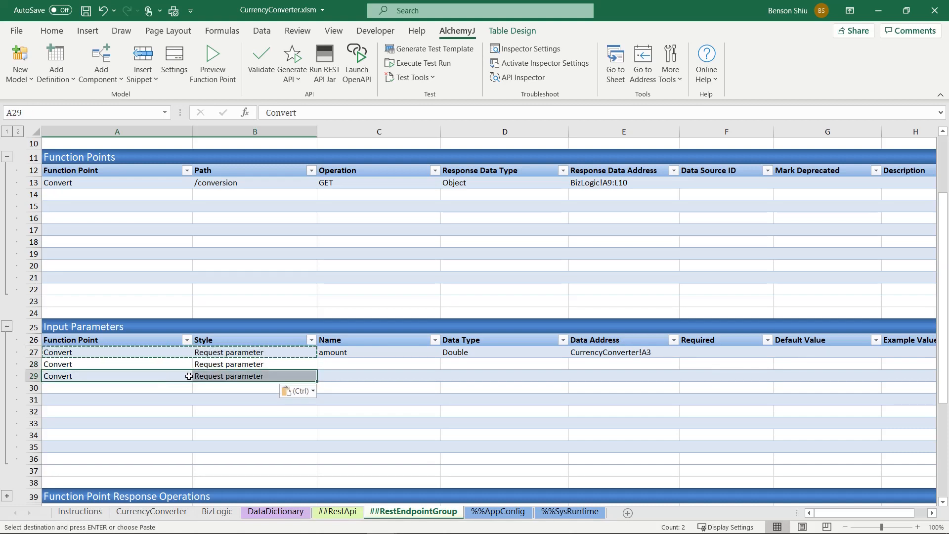
Step: Name the second and third input parameters fromCurrency and toCurrency
{"action": "left_click", "coordinate": [359, 368]}
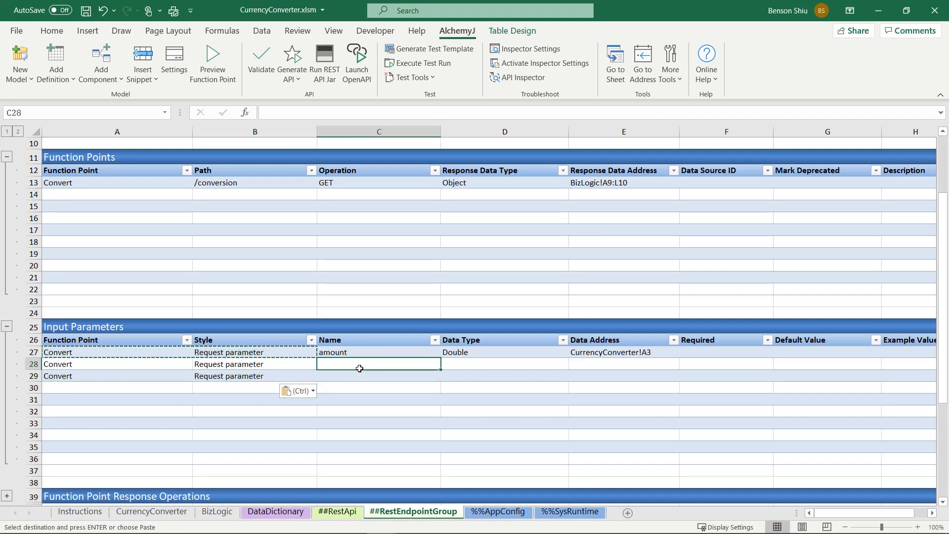
{"action": "type", "text": "fromCurrency"}
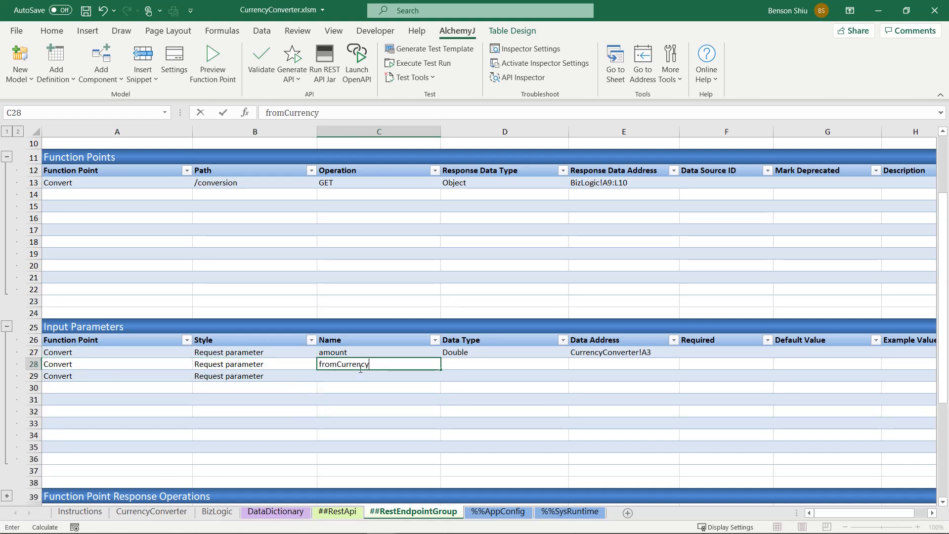
{"action": "key", "text": "Return"}
{"action": "type", "text": "toCurrency"}
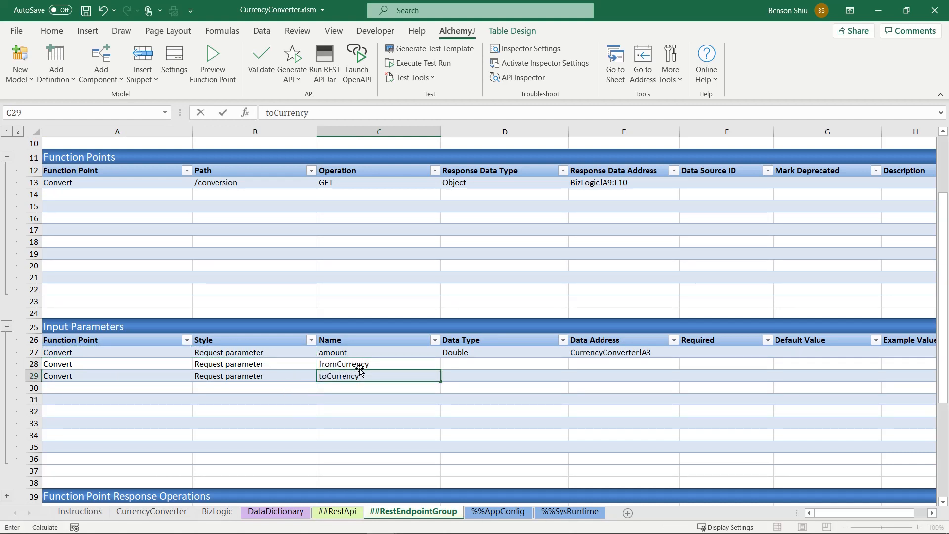
{"action": "key", "text": "Return"}
Step: Set the data type of both the fromCurrency and toCurrency parameters to String
{"action": "key", "text": "Up"}
{"action": "key", "text": "Right"}
{"action": "key", "text": "Up"}
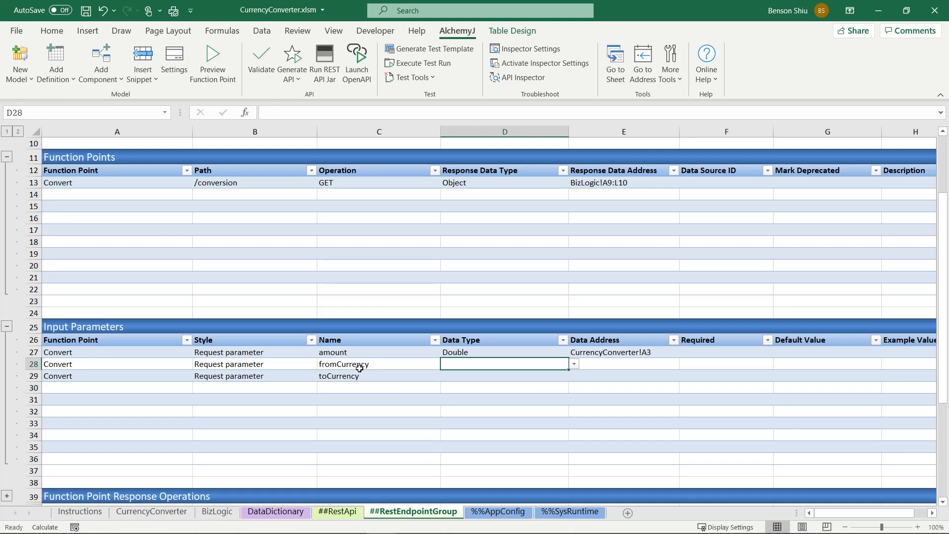
{"action": "left_click", "coordinate": [574, 366]}
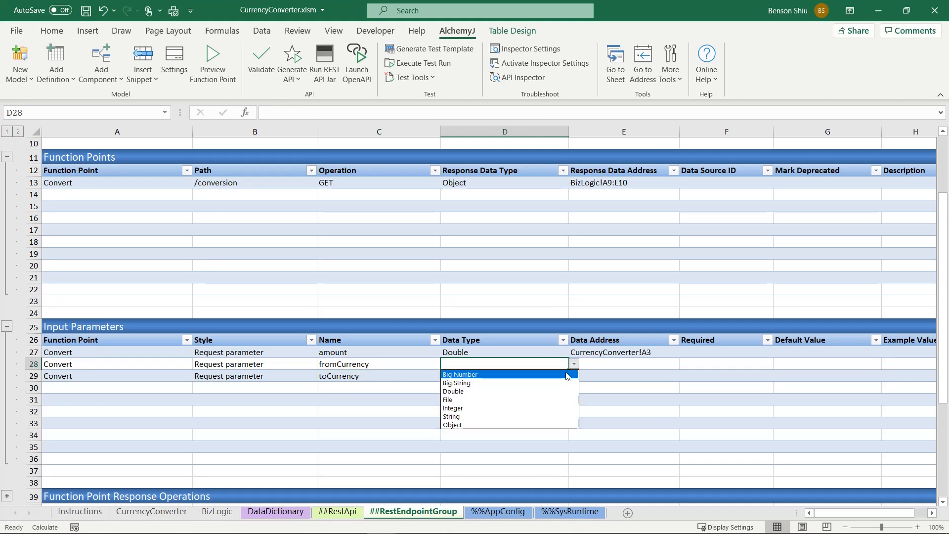
{"action": "left_click", "coordinate": [541, 416]}
{"action": "left_click", "coordinate": [548, 378]}
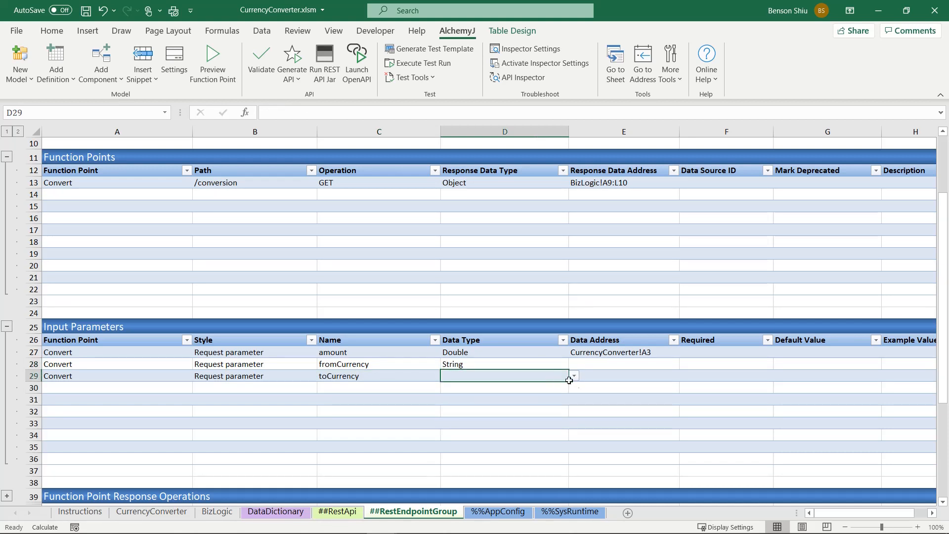
{"action": "left_click", "coordinate": [574, 376]}
{"action": "left_click", "coordinate": [527, 428]}
Step: Set fromCurrency's data address with an ajAddress formula referencing cell B3 on the CurrencyConverter sheet
{"action": "left_click", "coordinate": [601, 369]}
{"action": "type", "text": "=ajad"}
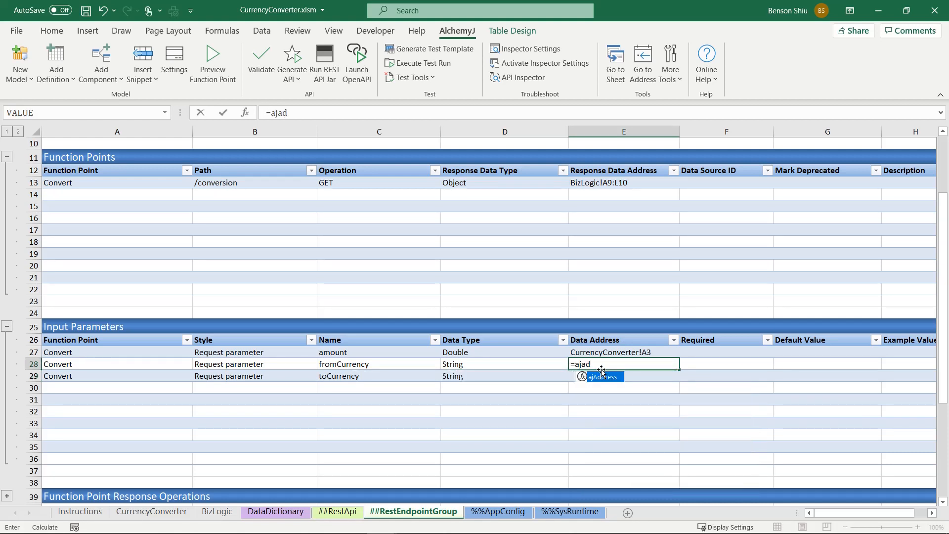
{"action": "key", "text": "Tab"}
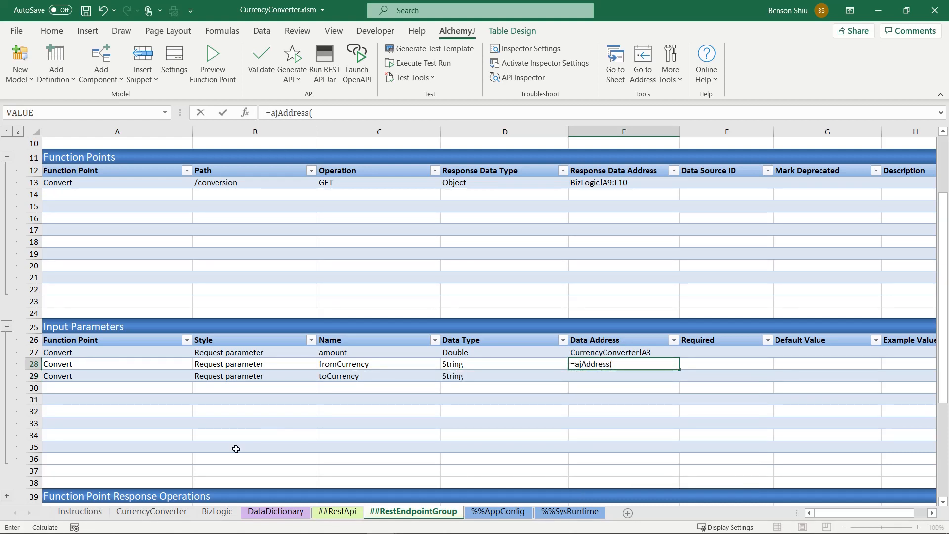
{"action": "left_click", "coordinate": [166, 512]}
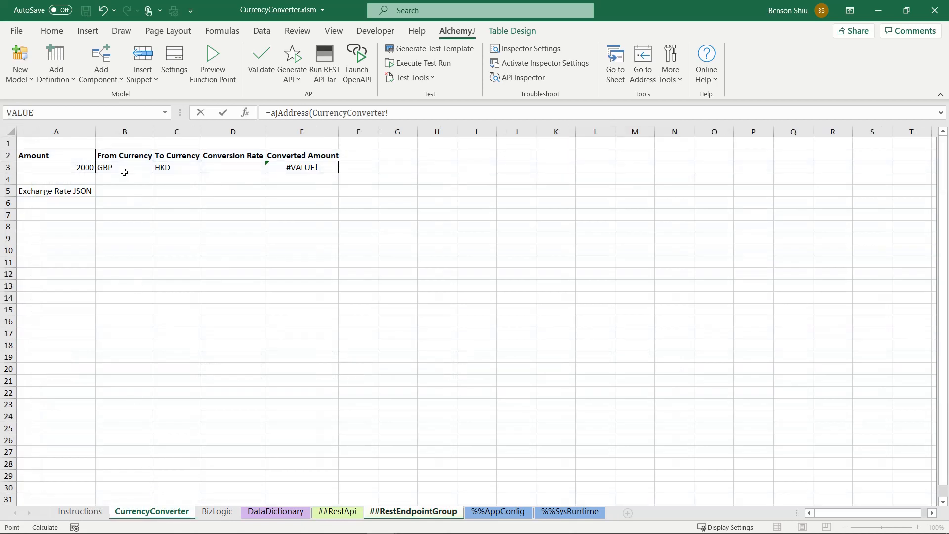
{"action": "left_click", "coordinate": [121, 170]}
{"action": "key", "text": "Return"}
Step: Set toCurrency's data address with an ajAddress formula referencing cell C3 on the CurrencyConverter sheet
{"action": "type", "text": "=a"}
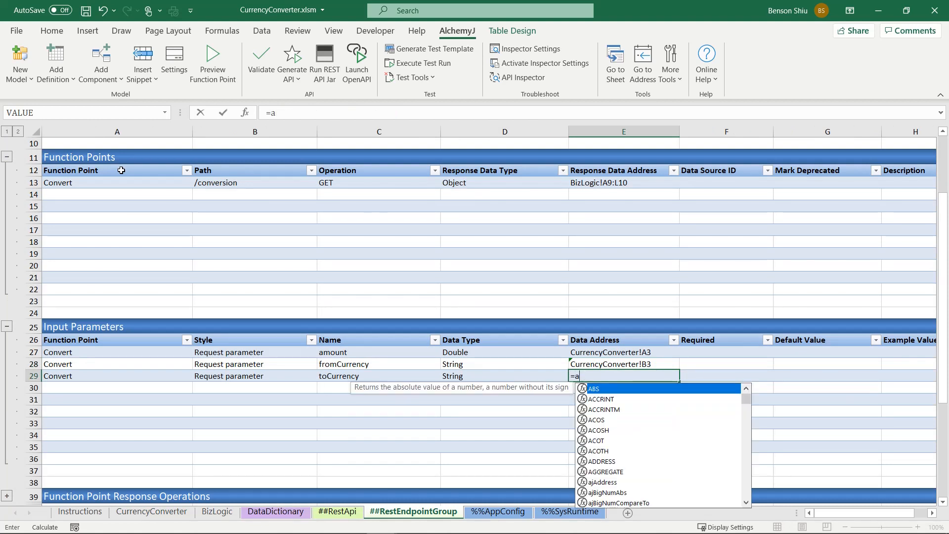
{"action": "type", "text": "jad"}
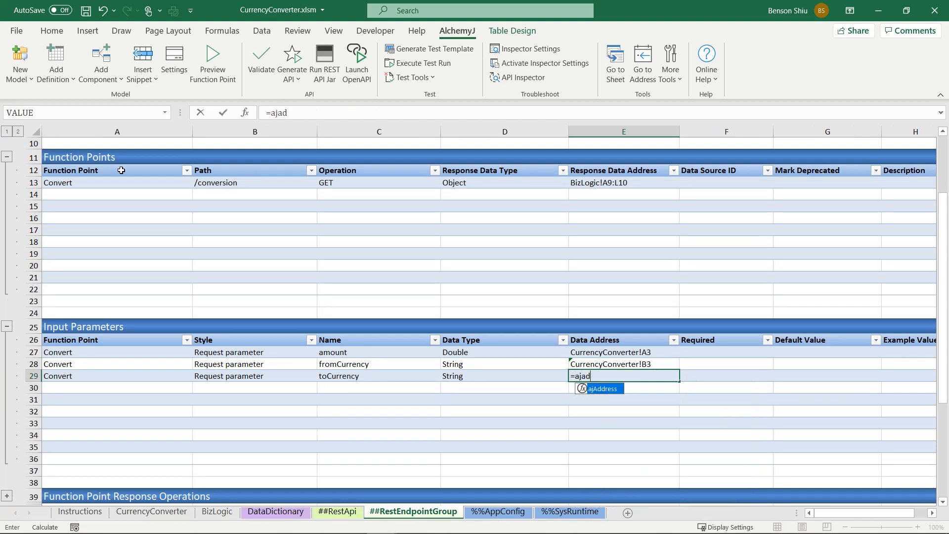
{"action": "key", "text": "Tab"}
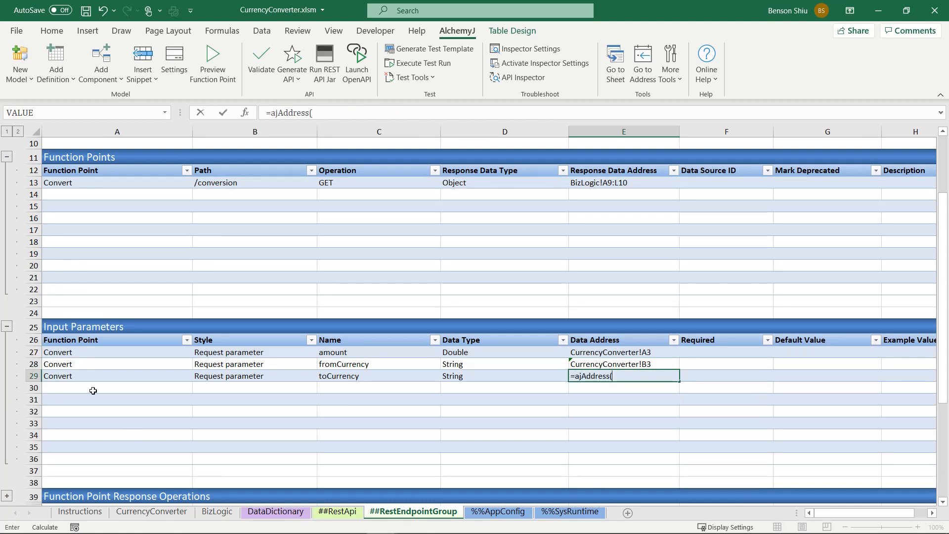
{"action": "left_click", "coordinate": [152, 511]}
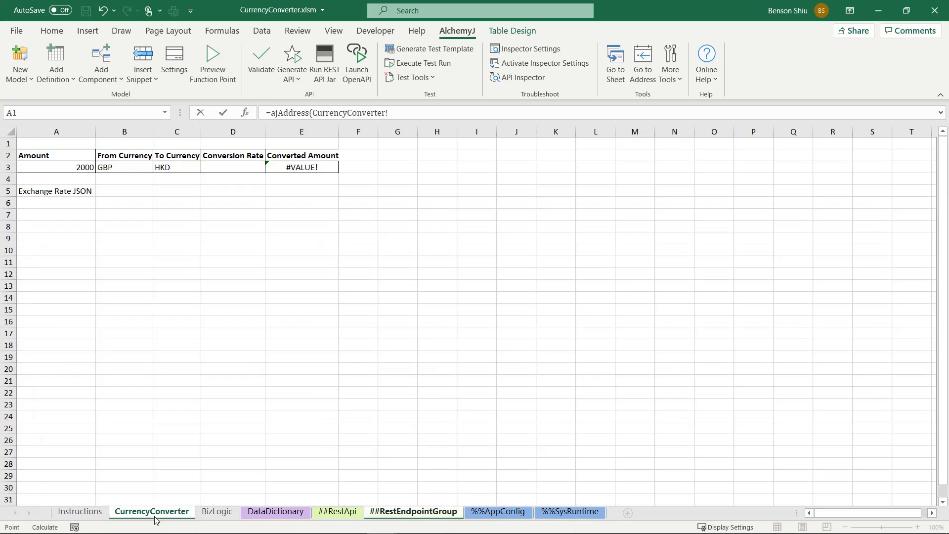
{"action": "left_click", "coordinate": [177, 169]}
{"action": "key", "text": "Return"}
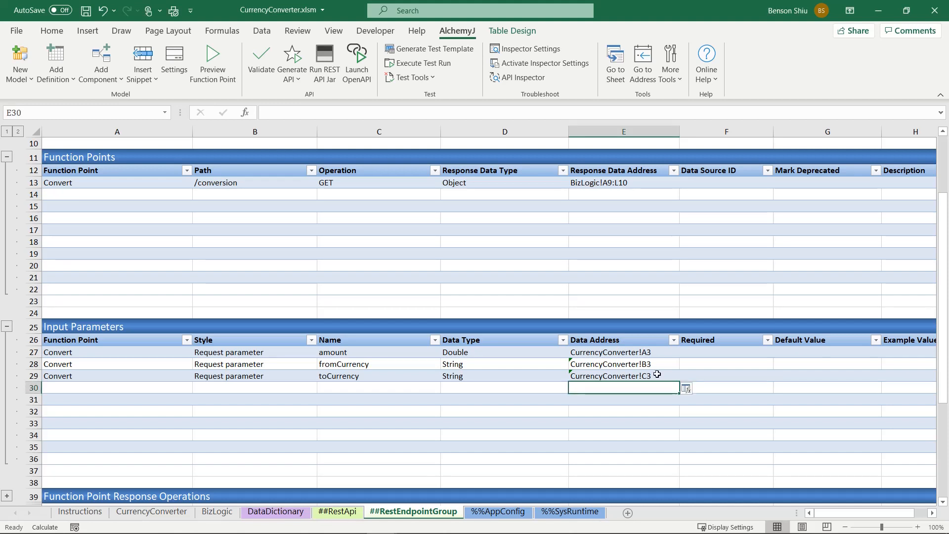
Step: Clear the response data address of the Convert function point
{"action": "left_click", "coordinate": [593, 184]}
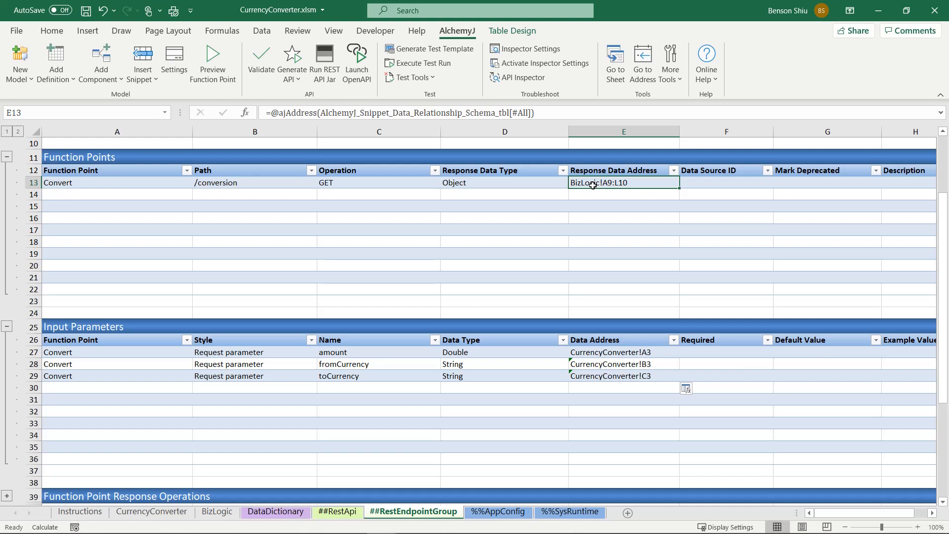
{"action": "key", "text": "Delete"}
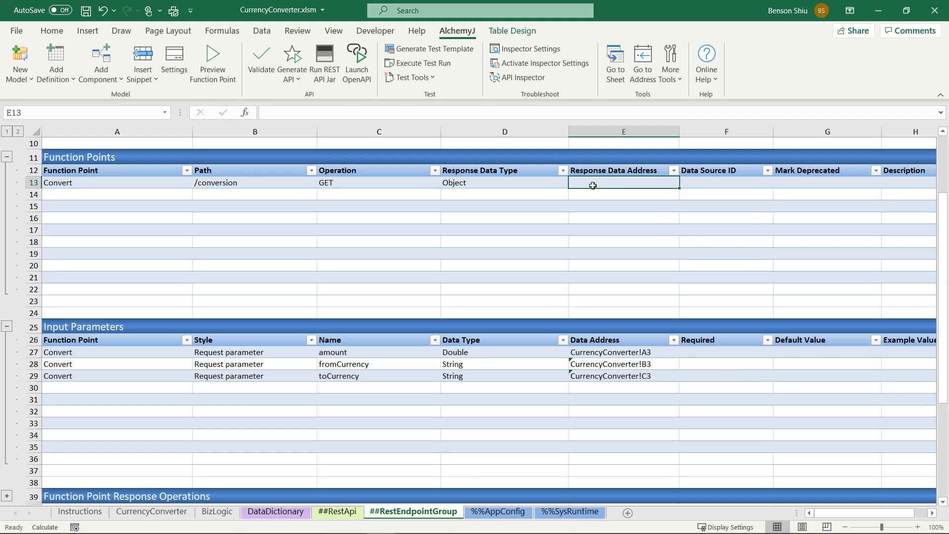
Step: Insert a single-table Data Relationship Schema snippet at cell A7 of the CurrencyConverter sheet
{"action": "left_click", "coordinate": [151, 513]}
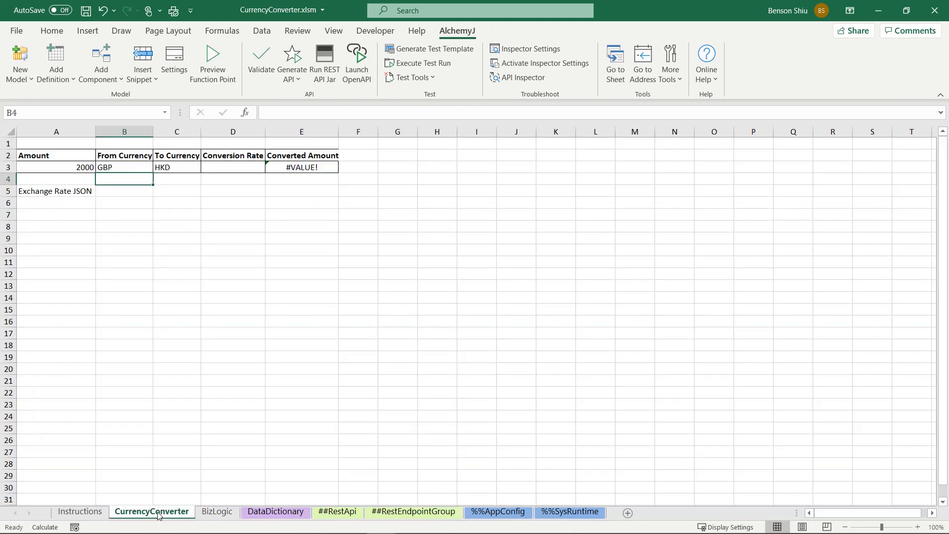
{"action": "left_click", "coordinate": [40, 219]}
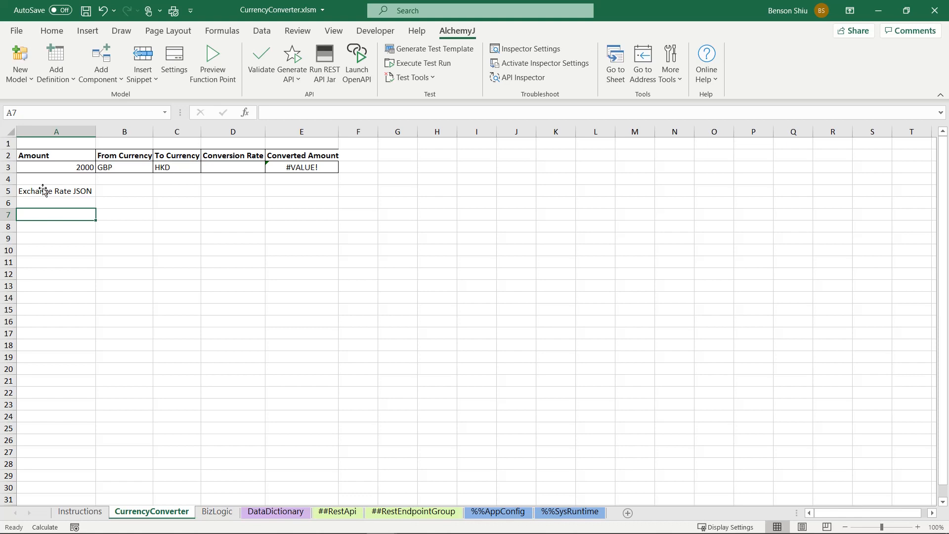
{"action": "left_click", "coordinate": [139, 79]}
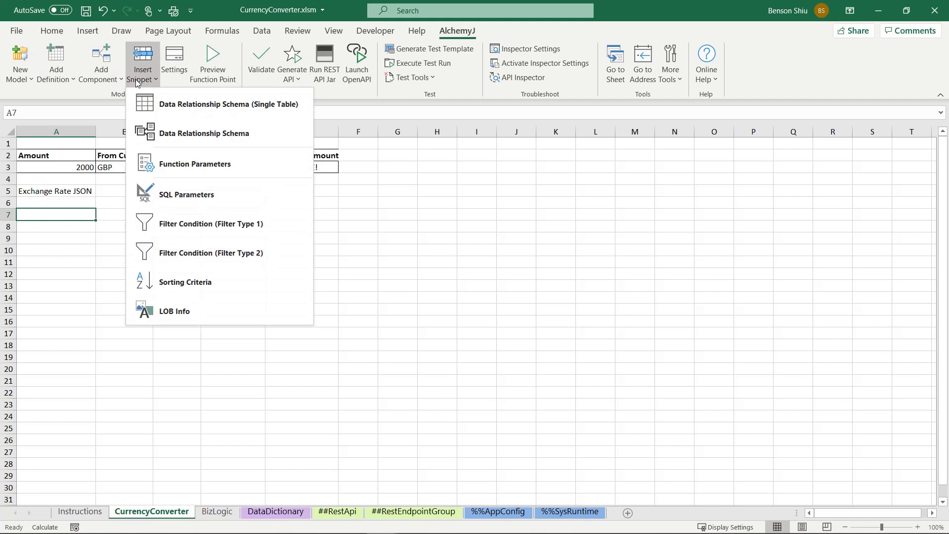
{"action": "left_click", "coordinate": [153, 103]}
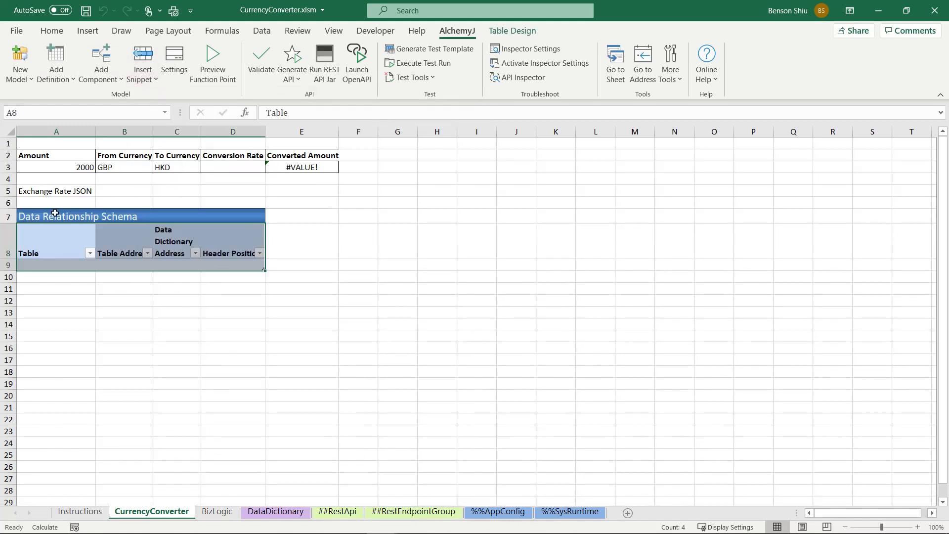
Step: Retitle the inserted schema snippet as "Output Schema"
{"action": "left_click", "coordinate": [40, 213]}
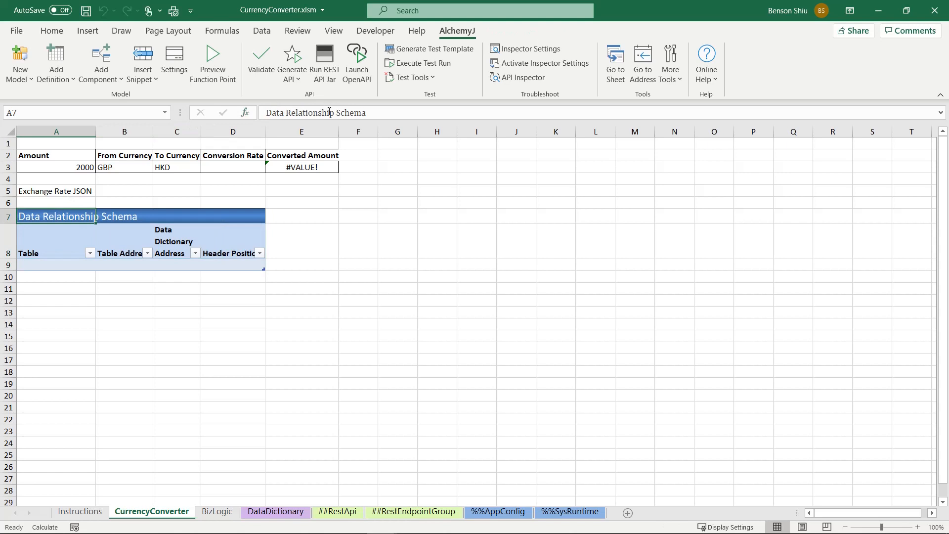
{"action": "left_click_drag", "start_coordinate": [329, 112], "coordinate": [213, 94]}
{"action": "type", "text": "Output"}
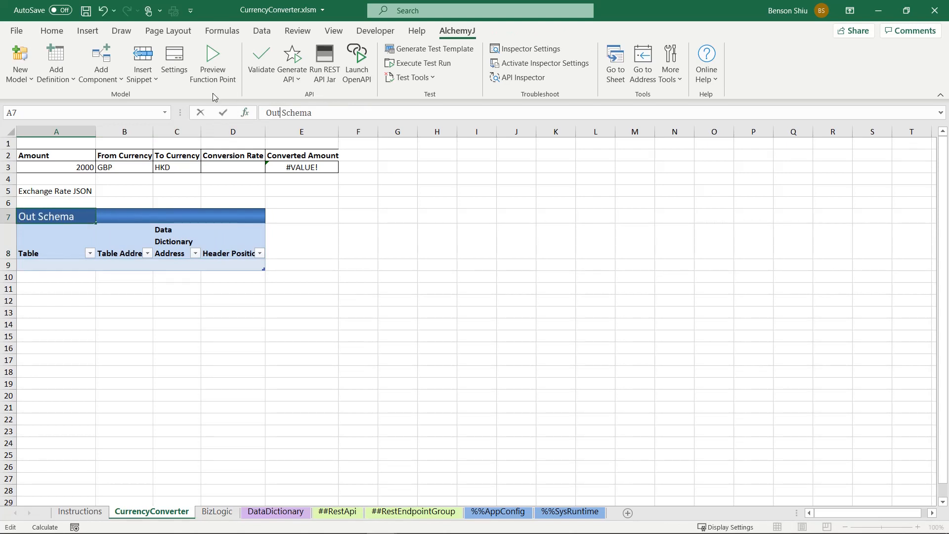
{"action": "key", "text": "Return"}
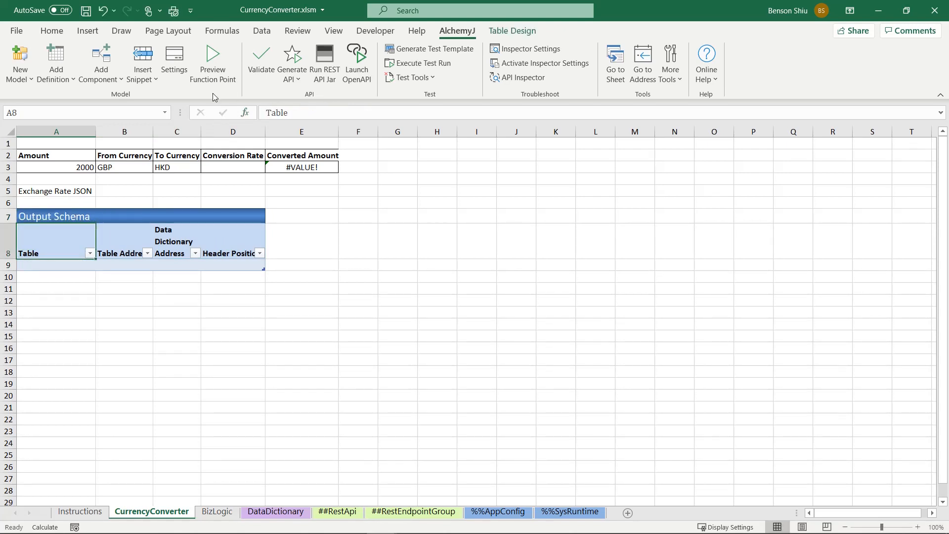
Step: Name the schema's table Result, set its table address with an ajAddress formula referencing A2:E3, and fit column B to its contents
{"action": "key", "text": "Return"}
{"action": "type", "text": "Result"}
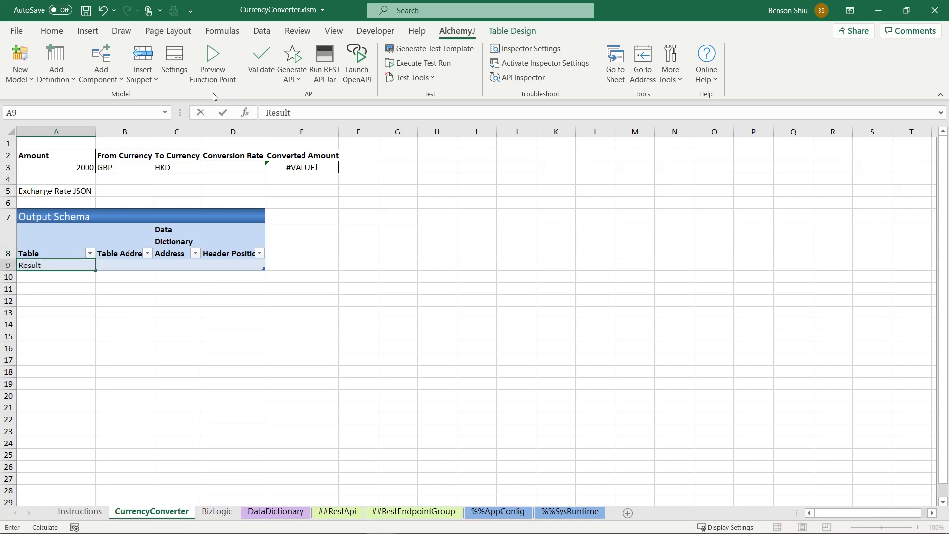
{"action": "key", "text": "Tab"}
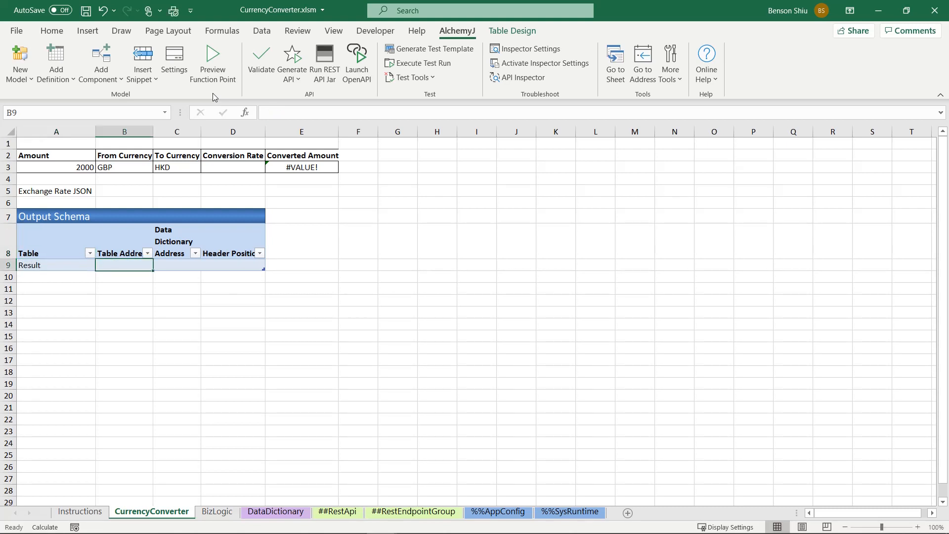
{"action": "type", "text": "=ajad"}
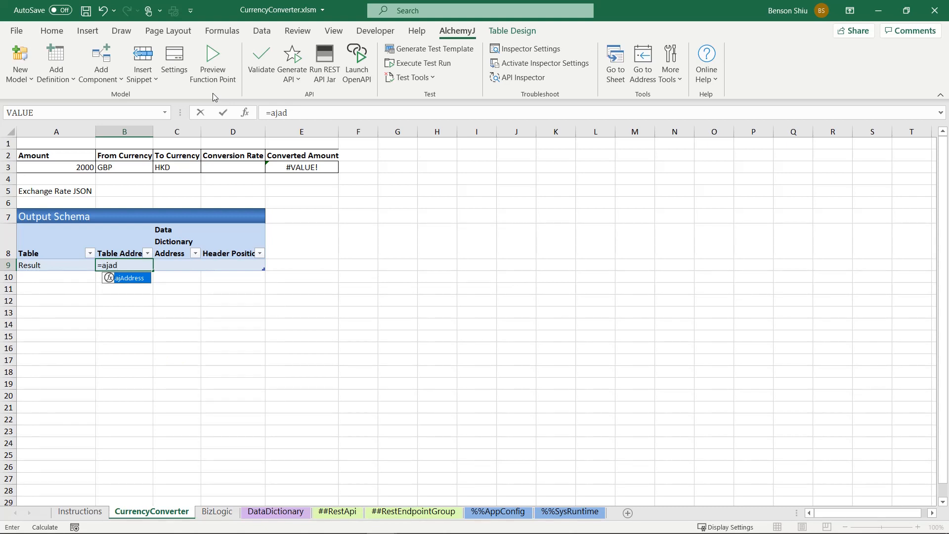
{"action": "key", "text": "Tab"}
{"action": "left_click_drag", "start_coordinate": [66, 151], "coordinate": [280, 162]}
{"action": "key", "text": "Tab"}
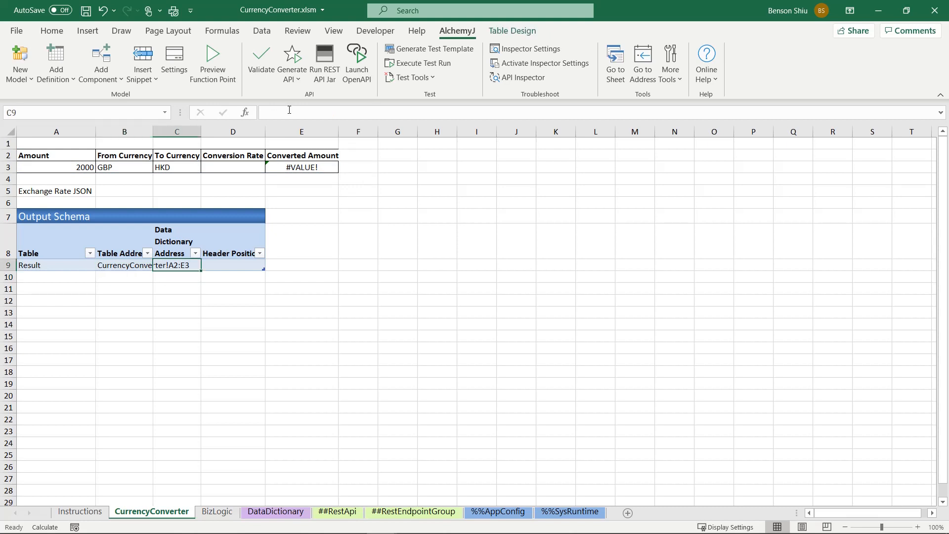
{"action": "double_click", "coordinate": [152, 131]}
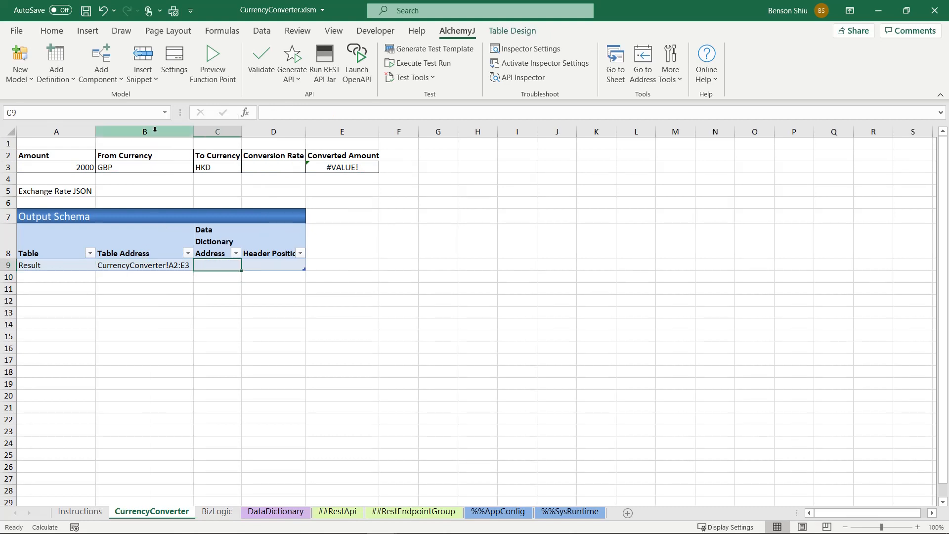
Step: Set Result's data dictionary address with an ajAddress formula referencing the whole Data Items table, A11:AL21 on the DataDictionary sheet
{"action": "type", "text": "=aj"}
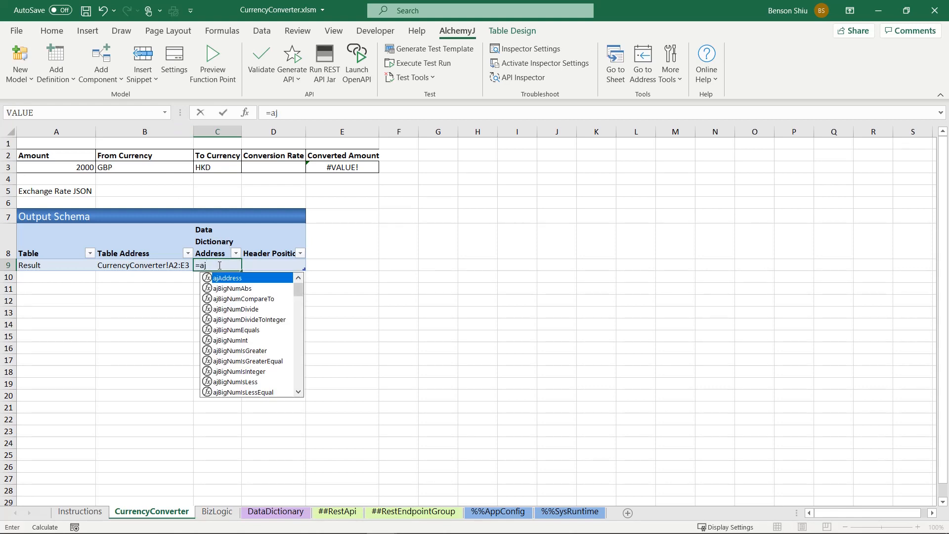
{"action": "key", "text": "Tab"}
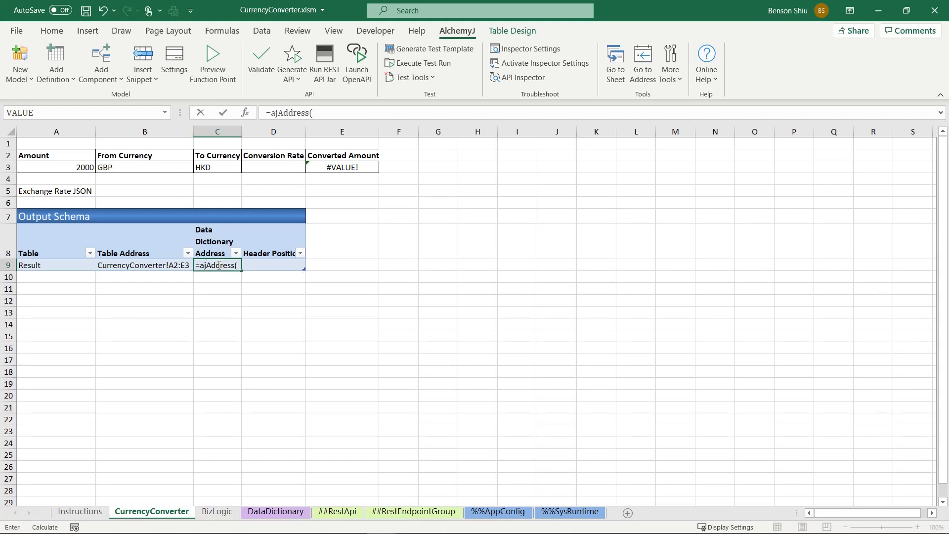
{"action": "left_click", "coordinate": [289, 513]}
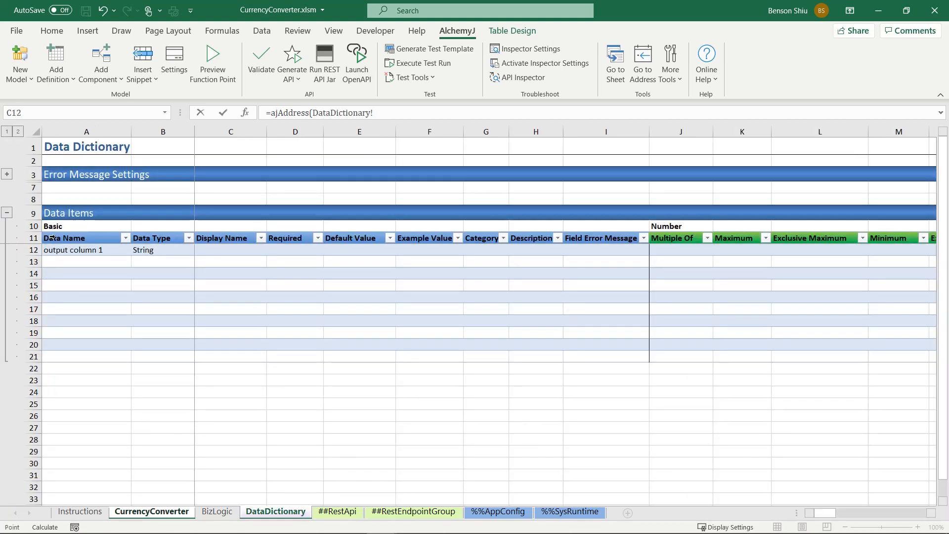
{"action": "left_click_drag", "start_coordinate": [53, 238], "coordinate": [937, 352]}
{"action": "scroll", "coordinate": [854, 494], "scroll_direction": "right", "scroll_amount": 10}
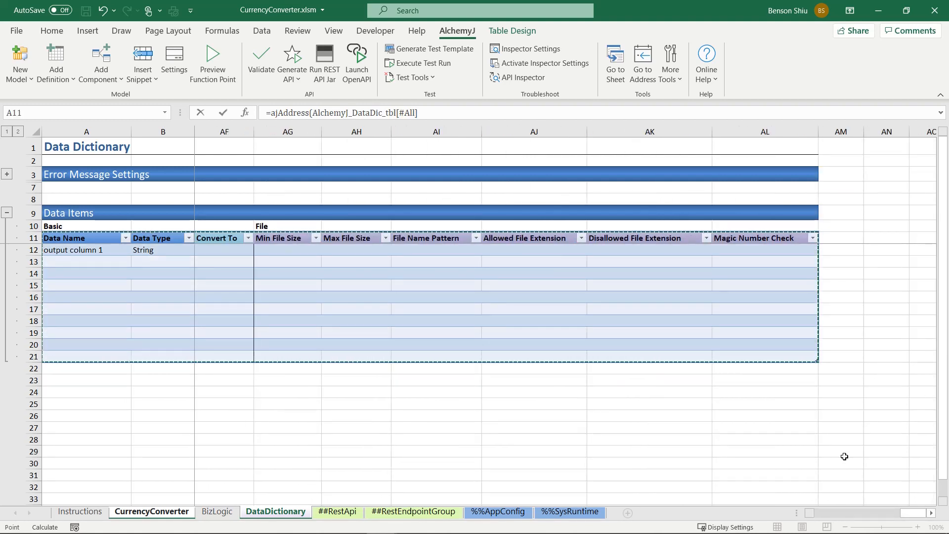
{"action": "key", "text": "Return"}
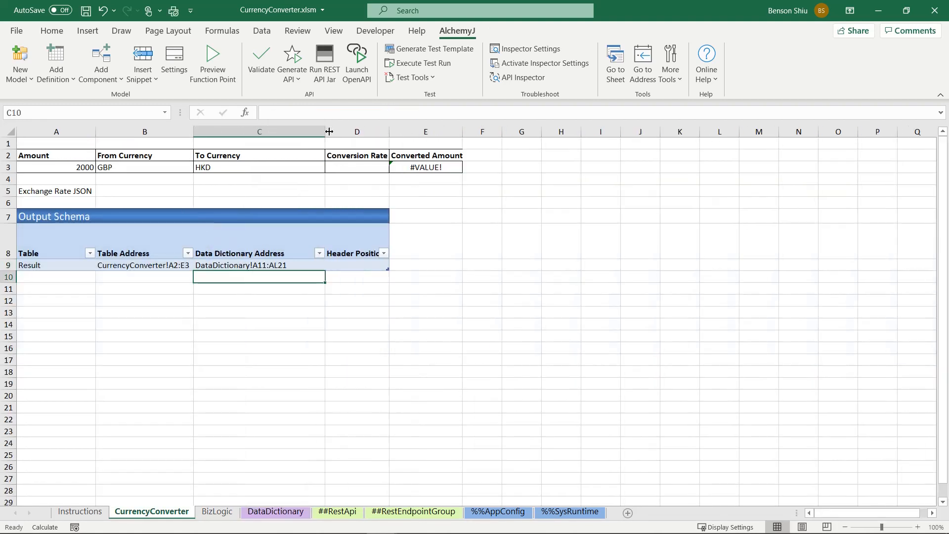
Step: Set the Convert function point's response data address with an ajAddress formula referencing the Output Schema table, A8:D9 on the CurrencyConverter sheet
{"action": "left_click", "coordinate": [416, 512]}
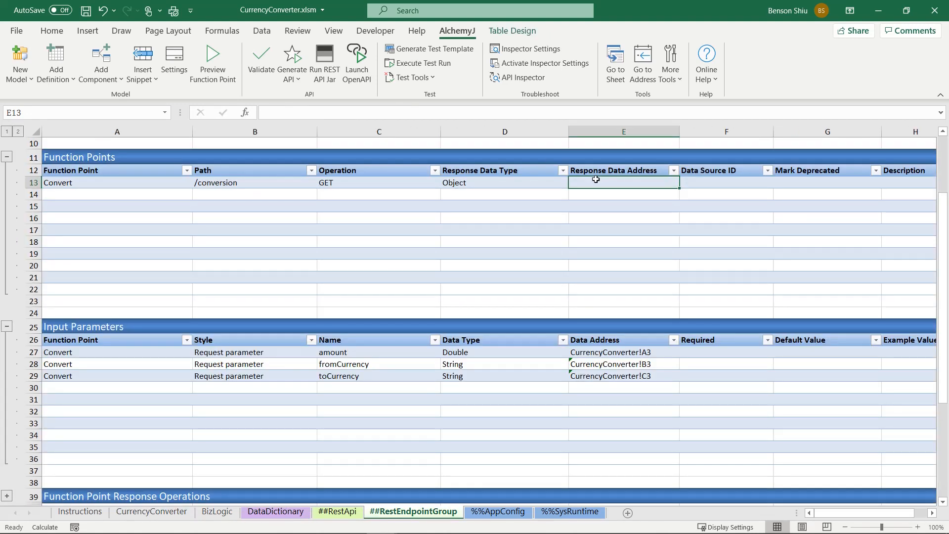
{"action": "type", "text": "=ajAdd"}
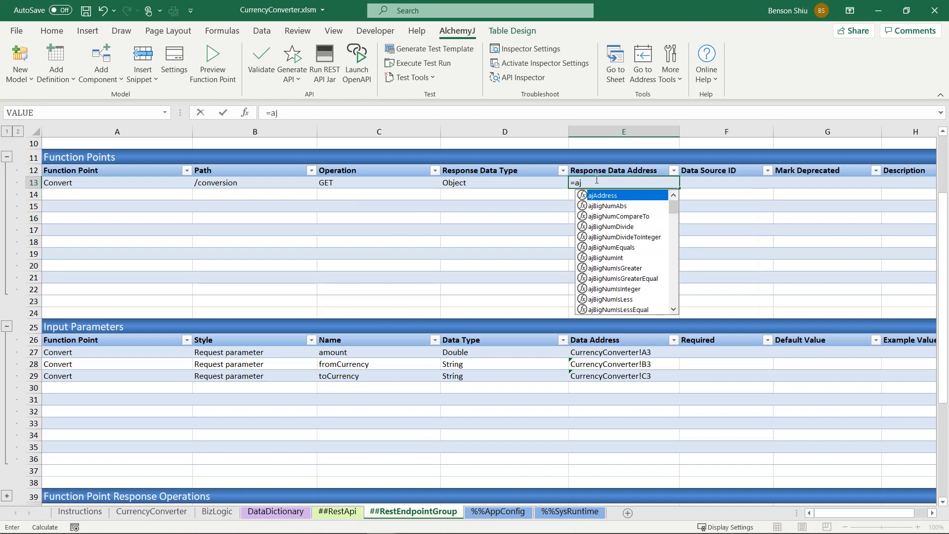
{"action": "key", "text": "Tab"}
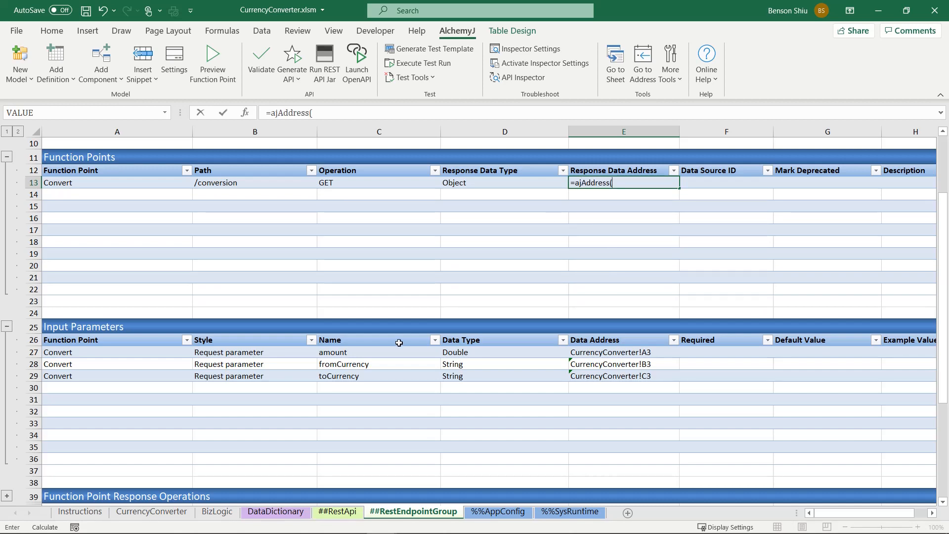
{"action": "left_click", "coordinate": [152, 513]}
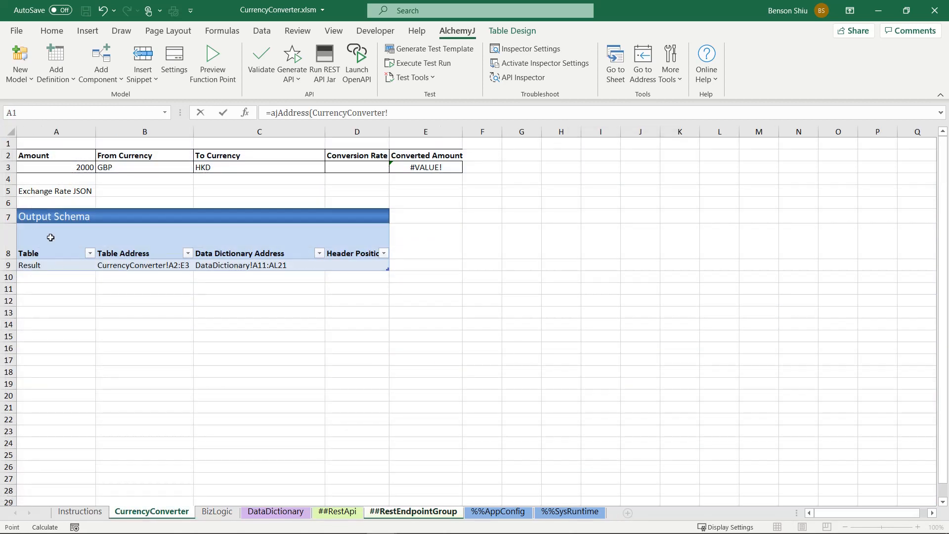
{"action": "left_click_drag", "start_coordinate": [36, 245], "coordinate": [341, 271]}
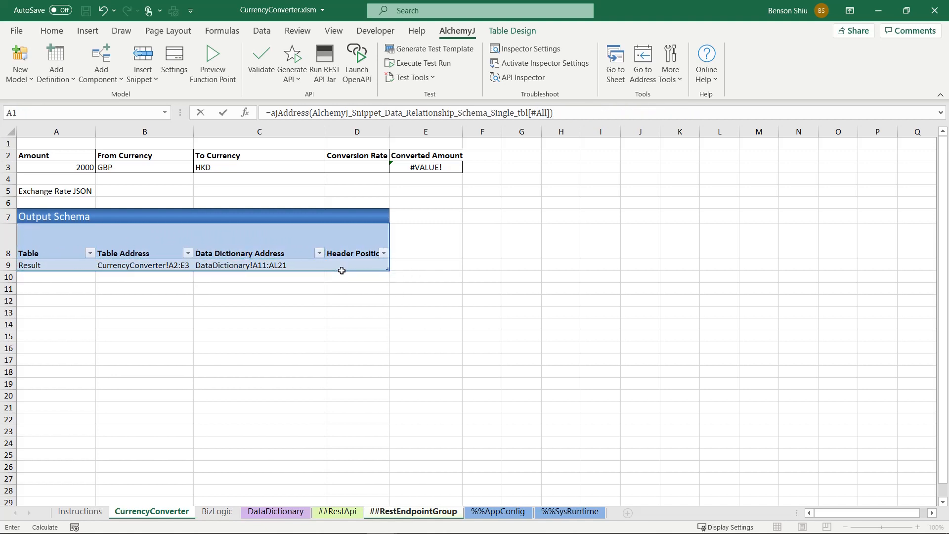
{"action": "key", "text": "Return"}
Step: Clear the auto-filled response data addresses in E14:E22, below the Convert row
{"action": "key", "text": "shift+Down"}
{"action": "key", "text": "shift+Down"}
{"action": "key", "text": "shift+Down"}
{"action": "key", "text": "shift+Down"}
{"action": "key", "text": "shift+Down"}
{"action": "key", "text": "shift+Down"}
{"action": "key", "text": "shift+Down"}
{"action": "key", "text": "shift+Down"}
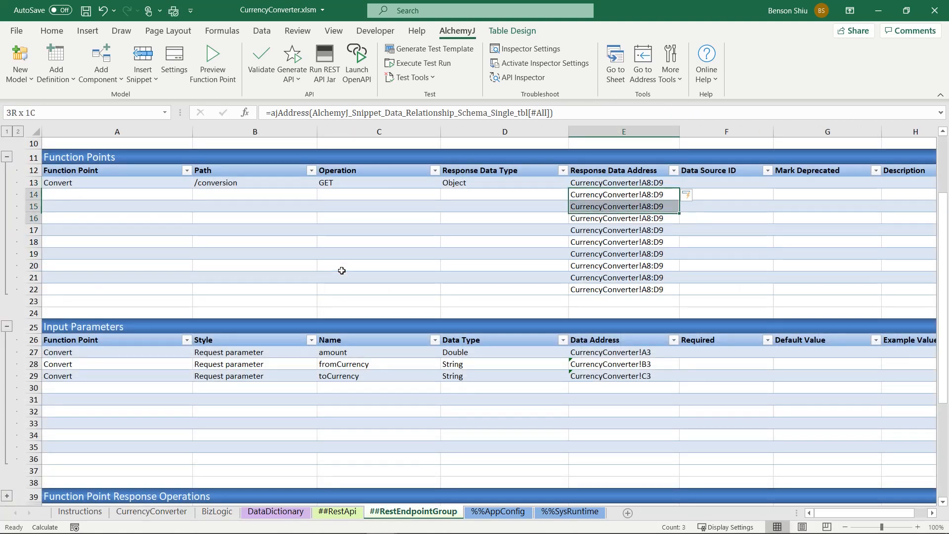
{"action": "key", "text": "Delete"}
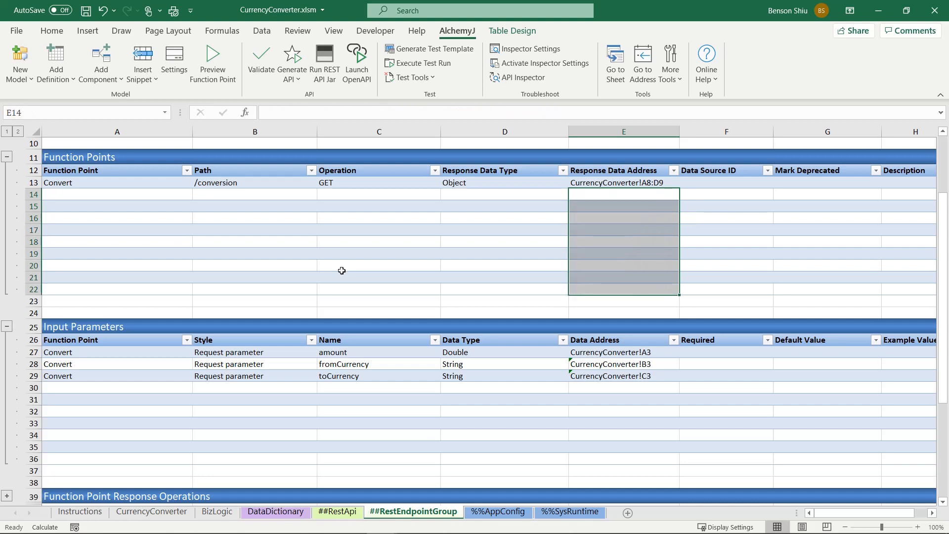
{"action": "left_click", "coordinate": [369, 206]}
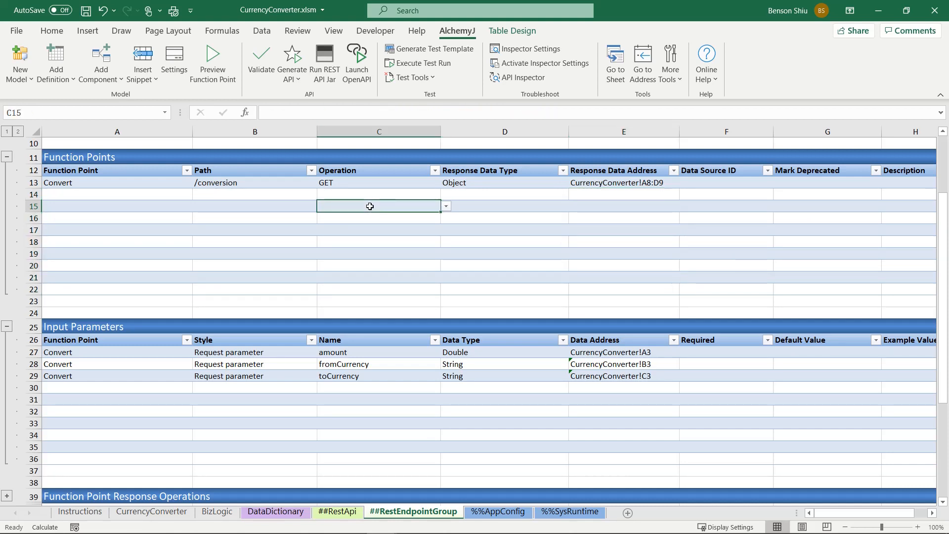
Step: Enter Amount, From Currency and To Currency as the first three data names in the DataDictionary sheet's Data Items table, replacing the sample entry
{"action": "left_click", "coordinate": [166, 512]}
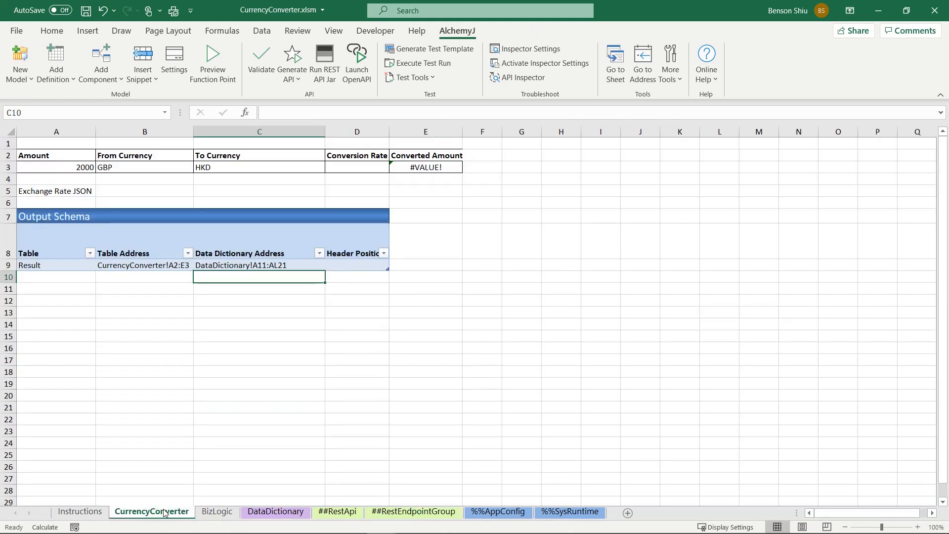
{"action": "left_click", "coordinate": [241, 266]}
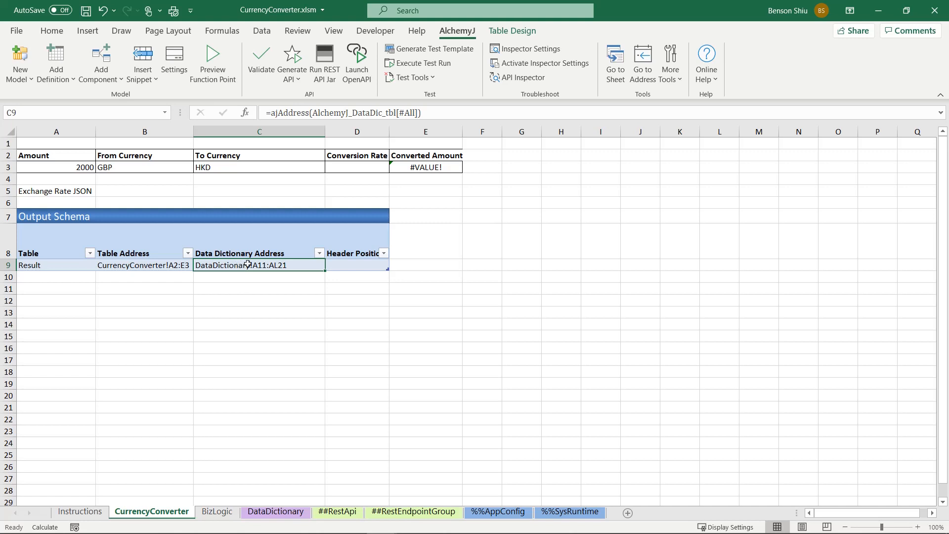
{"action": "left_click", "coordinate": [284, 512]}
{"action": "left_click", "coordinate": [114, 249]}
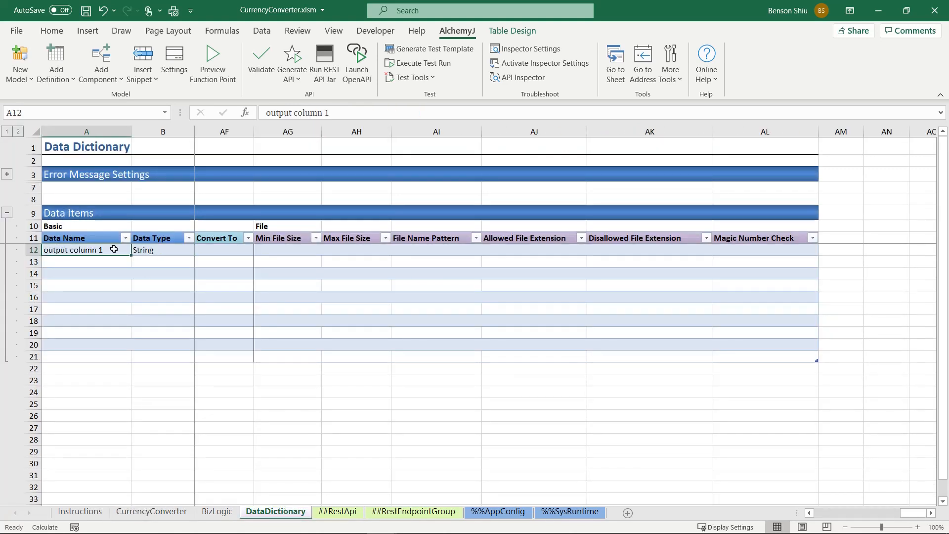
{"action": "type", "text": "Amount"}
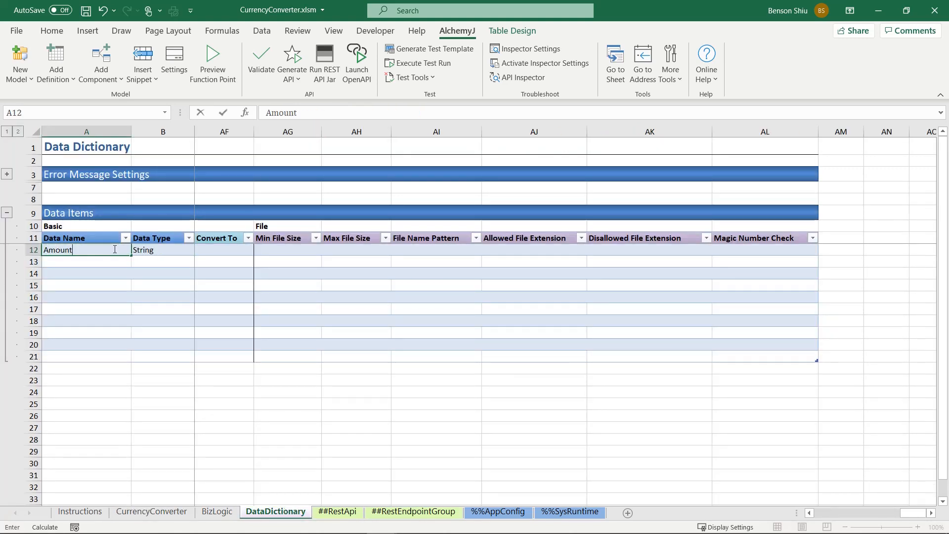
{"action": "key", "text": "Return"}
{"action": "type", "text": "From Cu"}
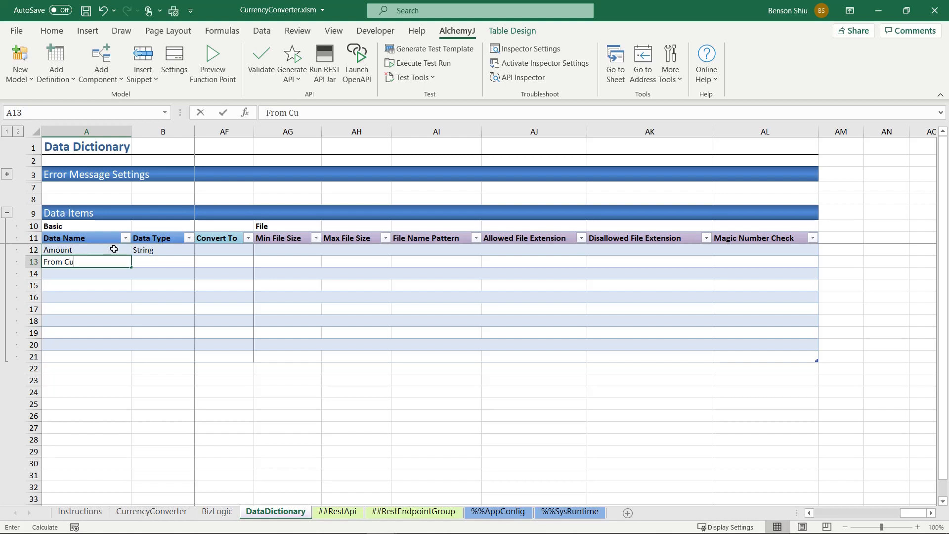
{"action": "type", "text": "rrency"}
{"action": "key", "text": "Return"}
{"action": "type", "text": "To Cu"}
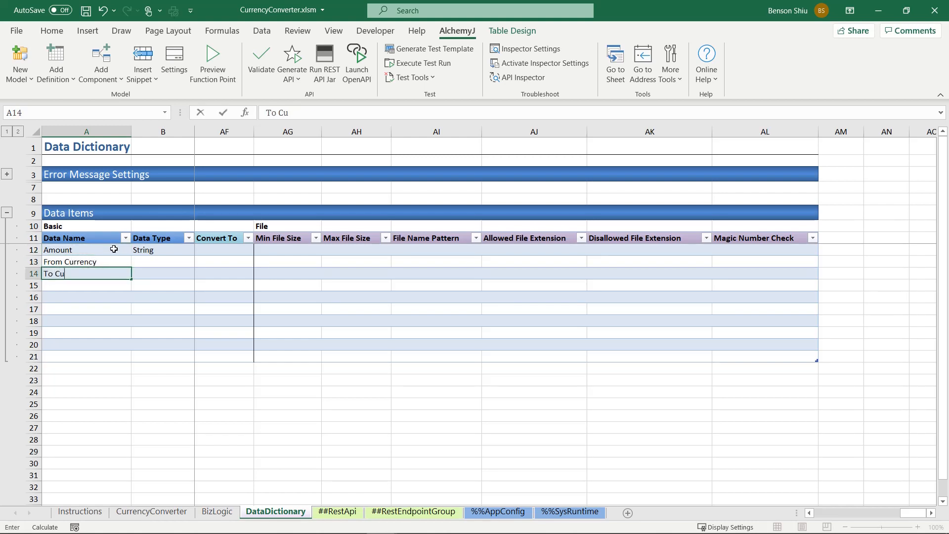
{"action": "type", "text": "rrency"}
{"action": "key", "text": "Return"}
Step: Add Conversion Rate and Converted Amount as data names below To Currency in the Data Items table
{"action": "type", "text": "Conversion "}
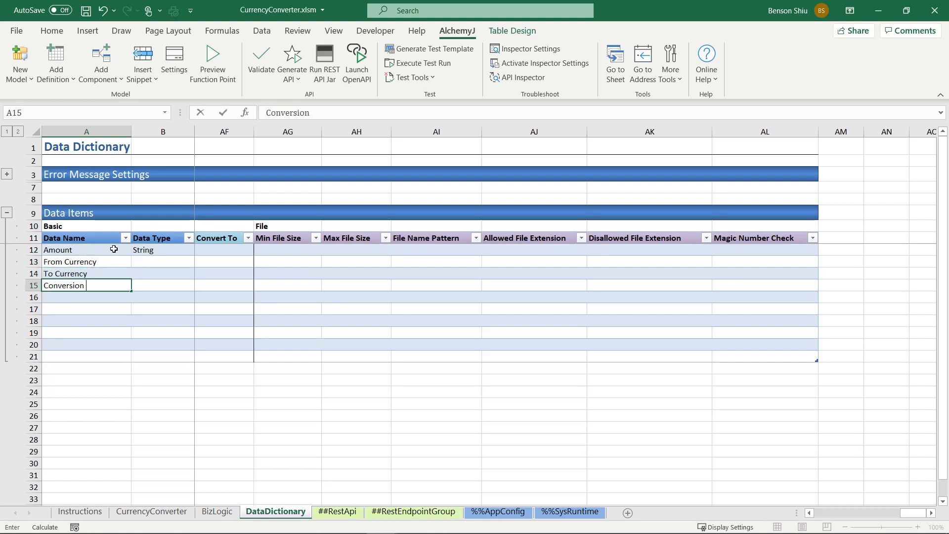
{"action": "type", "text": "Rate"}
{"action": "key", "text": "Return"}
{"action": "type", "text": "Converted"}
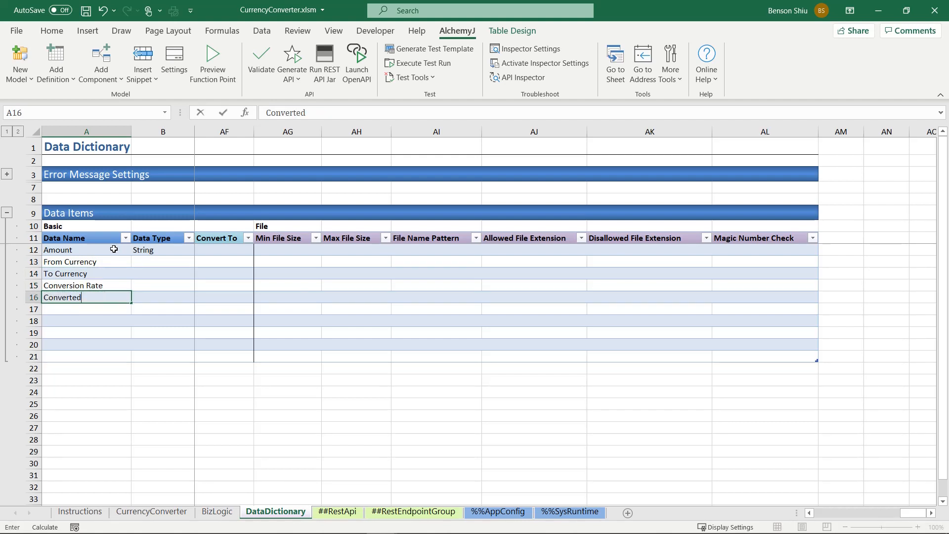
{"action": "type", "text": " Amount"}
{"action": "key", "text": "Return"}
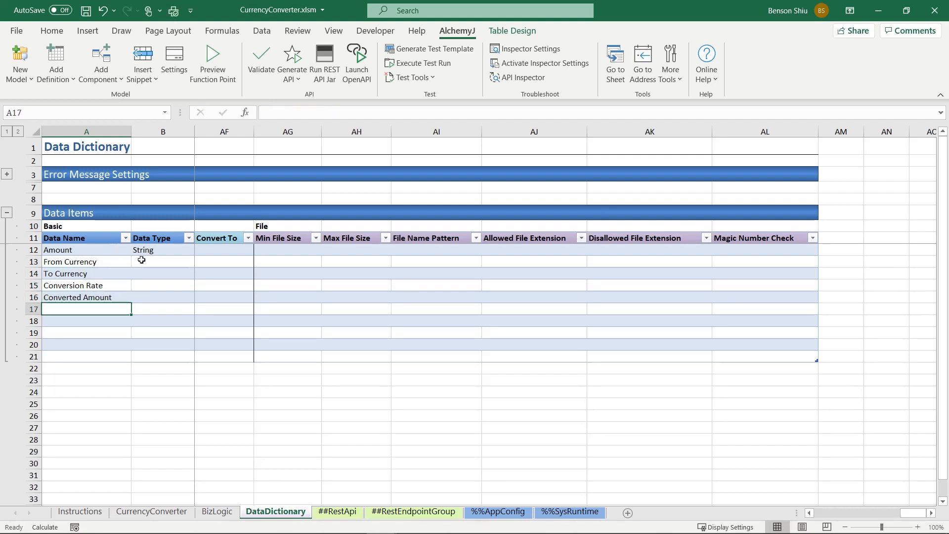
Step: Widen the Data Type column in the Data Items table and set Amount's data type to Double
{"action": "left_click", "coordinate": [183, 253]}
{"action": "left_click_drag", "start_coordinate": [195, 131], "coordinate": [212, 141]}
{"action": "scroll", "coordinate": [135, 242], "scroll_direction": "left", "scroll_amount": 8}
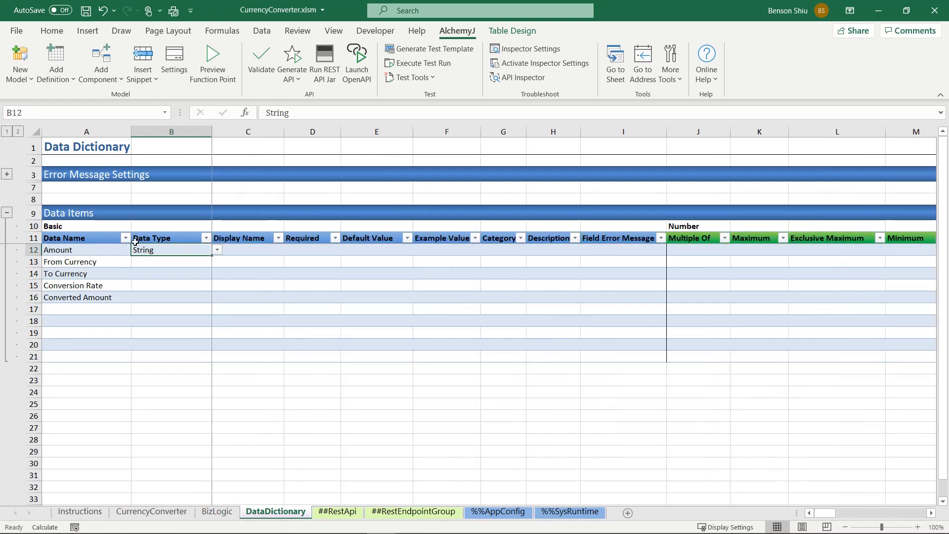
{"action": "left_click", "coordinate": [218, 251]}
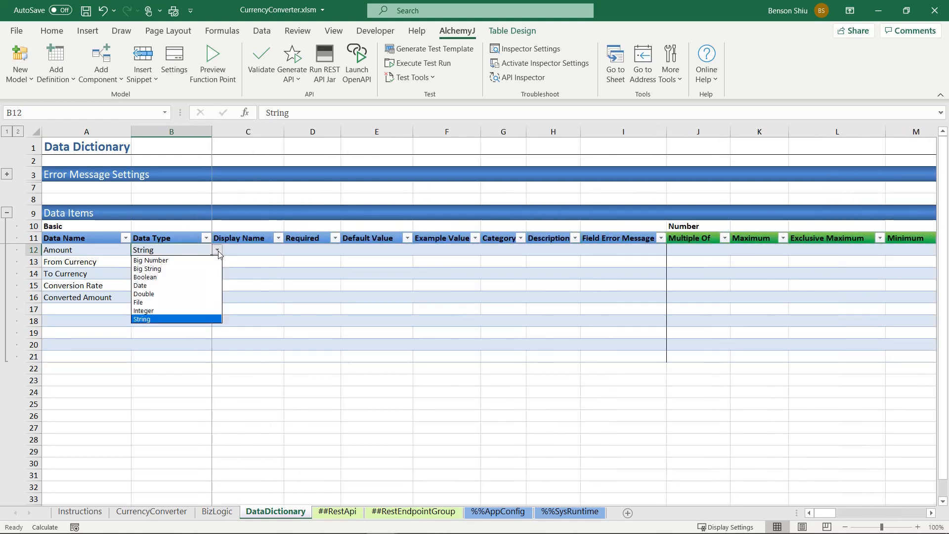
{"action": "left_click", "coordinate": [181, 294]}
Step: Set the data type of From Currency and To Currency to String in the Data Items table
{"action": "left_click", "coordinate": [171, 261]}
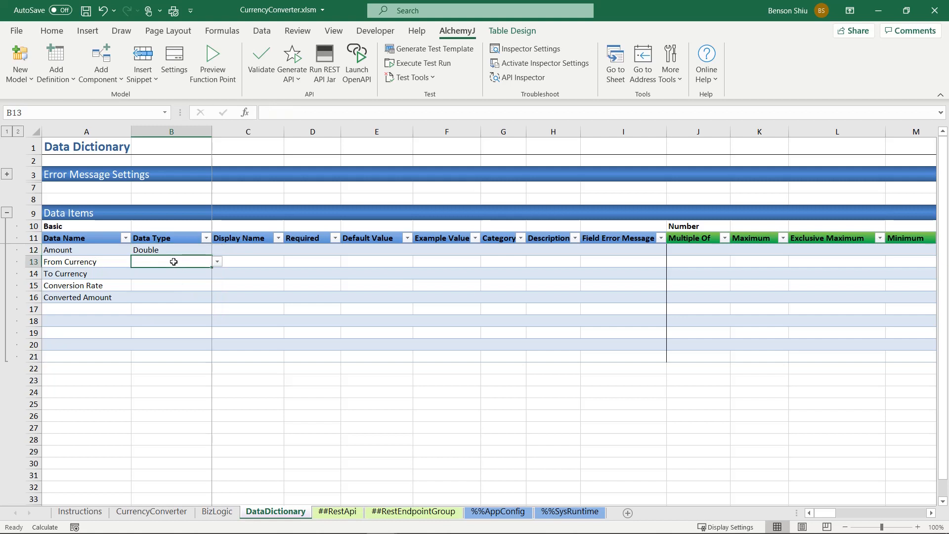
{"action": "left_click", "coordinate": [217, 262]}
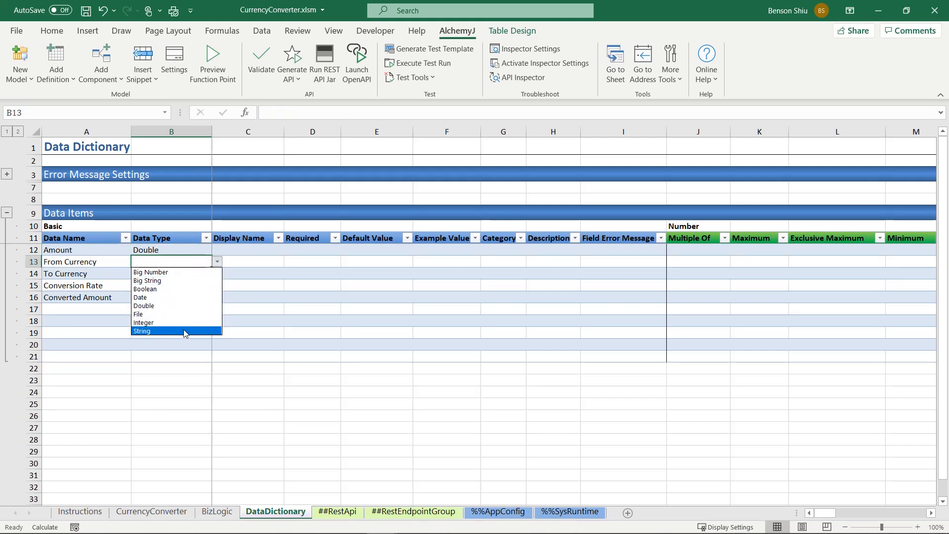
{"action": "left_click", "coordinate": [184, 330]}
{"action": "left_click", "coordinate": [190, 273]}
{"action": "left_click", "coordinate": [217, 273]}
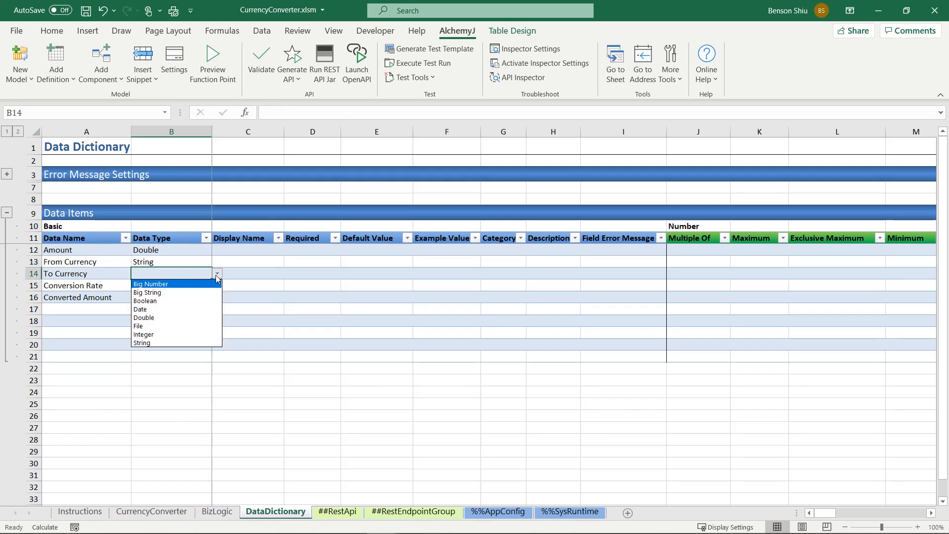
{"action": "left_click", "coordinate": [184, 342]}
Step: Set the data type of Conversion Rate and Converted Amount to Double in the Data Items table
{"action": "left_click", "coordinate": [178, 285]}
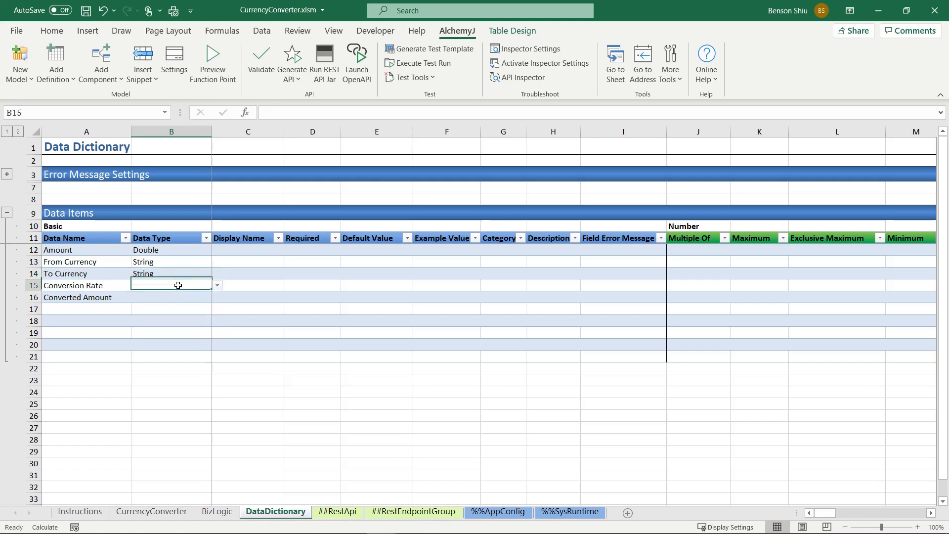
{"action": "left_click", "coordinate": [217, 286]}
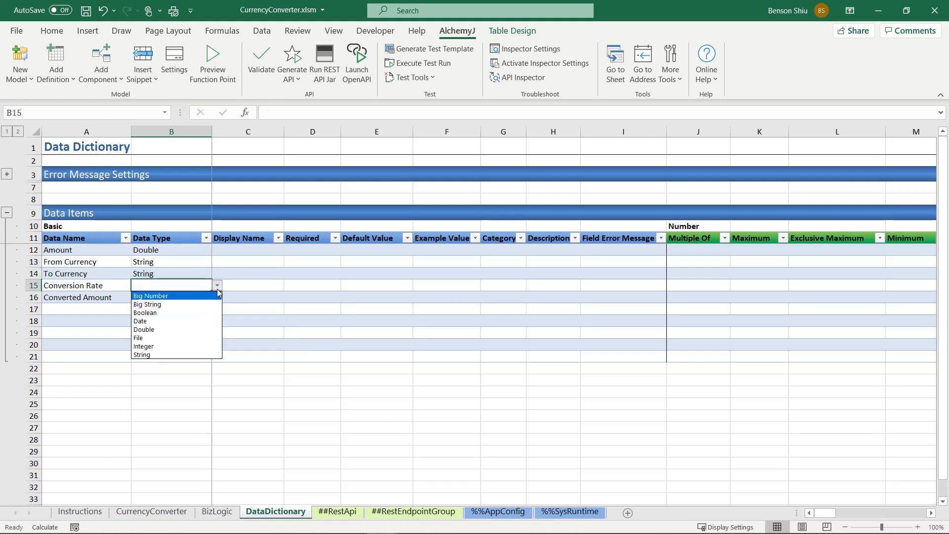
{"action": "left_click", "coordinate": [187, 329]}
{"action": "left_click", "coordinate": [166, 298]}
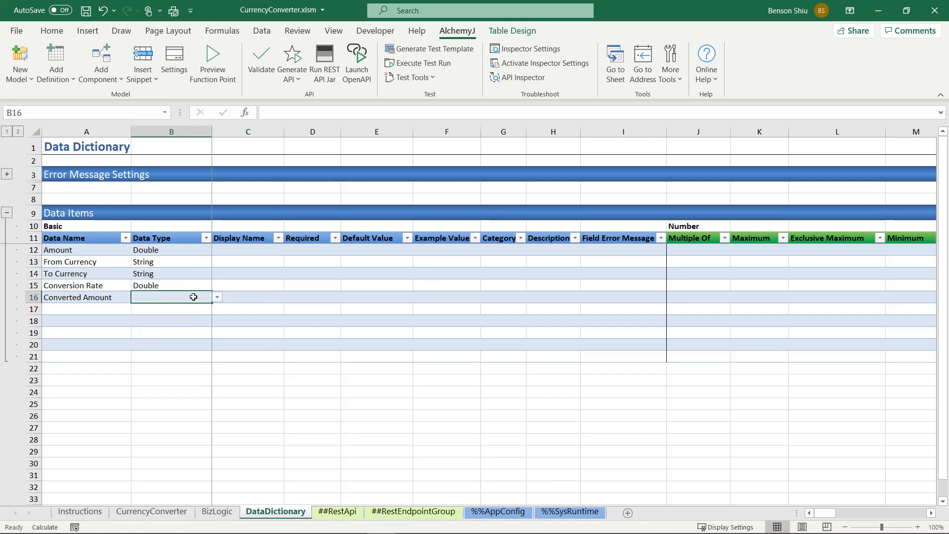
{"action": "left_click", "coordinate": [217, 297]}
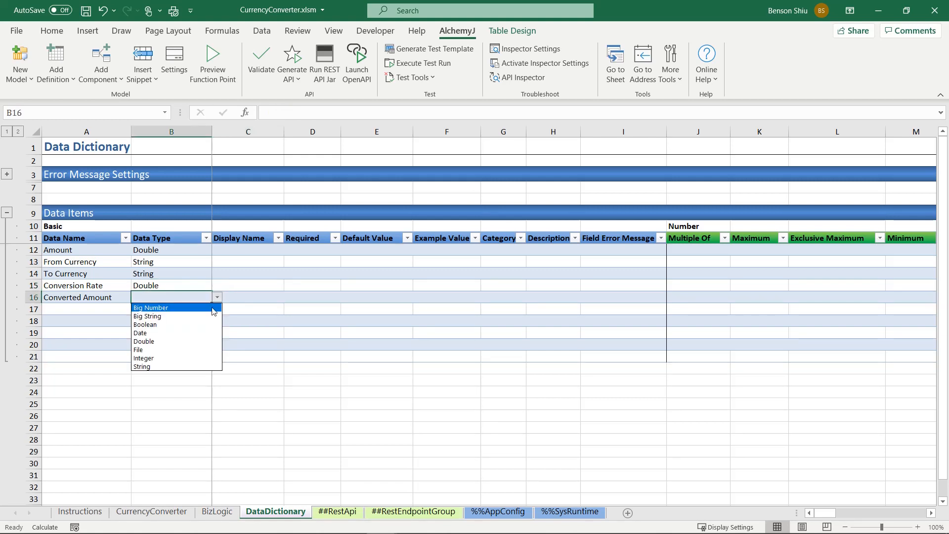
{"action": "left_click", "coordinate": [183, 341]}
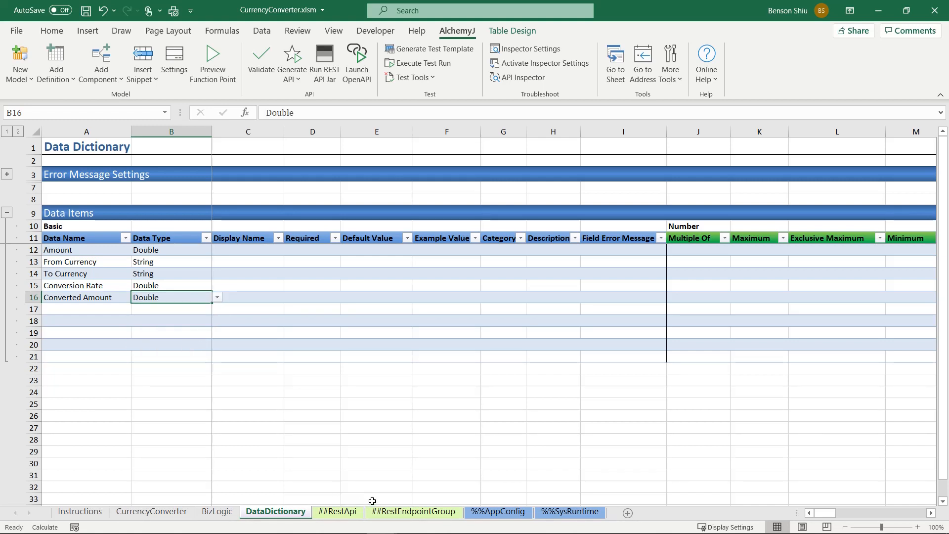
Step: Clear the two sample Function Point 1 entries from the Related Worksheets table on the ##RestEndpointGroup sheet
{"action": "left_click", "coordinate": [387, 512]}
{"action": "scroll", "coordinate": [200, 388], "scroll_direction": "down", "scroll_amount": 5}
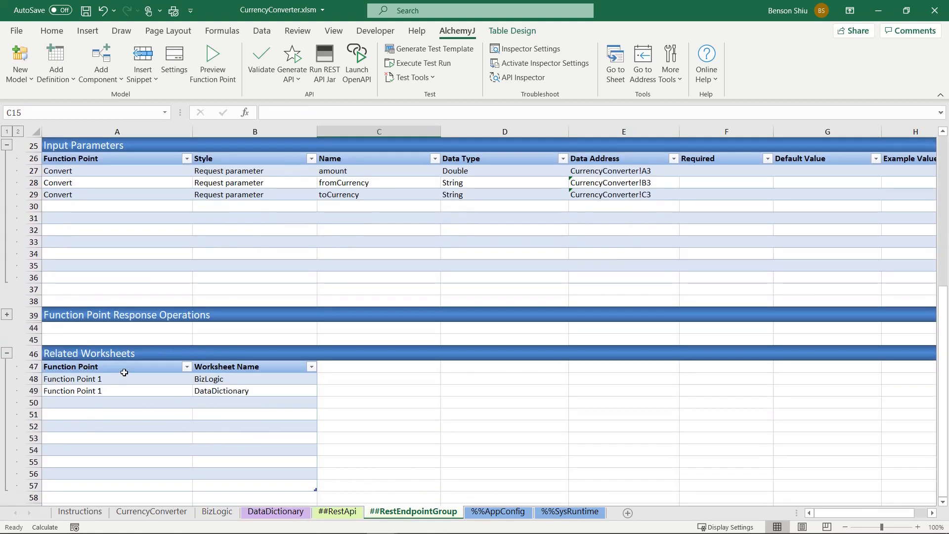
{"action": "left_click_drag", "start_coordinate": [122, 379], "coordinate": [207, 393]}
{"action": "key", "text": "Delete"}
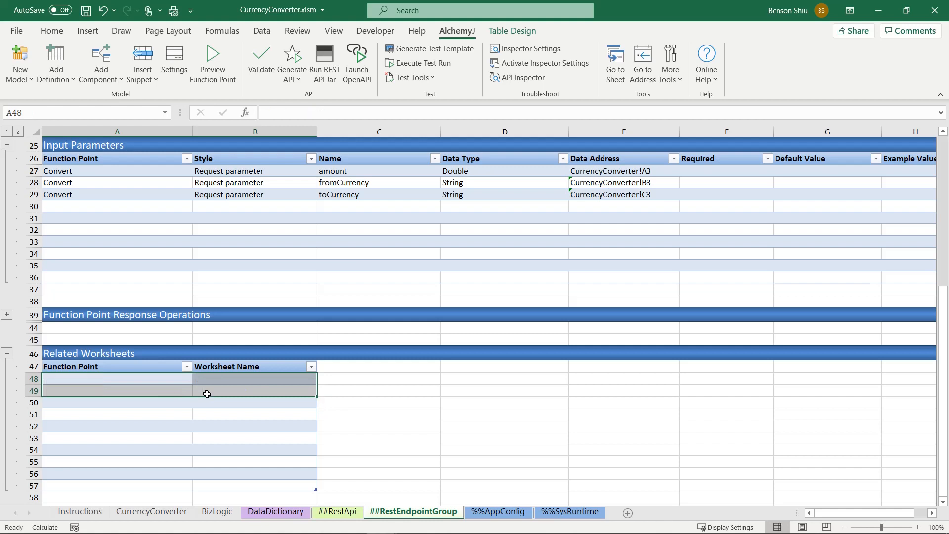
{"action": "left_click", "coordinate": [206, 393]}
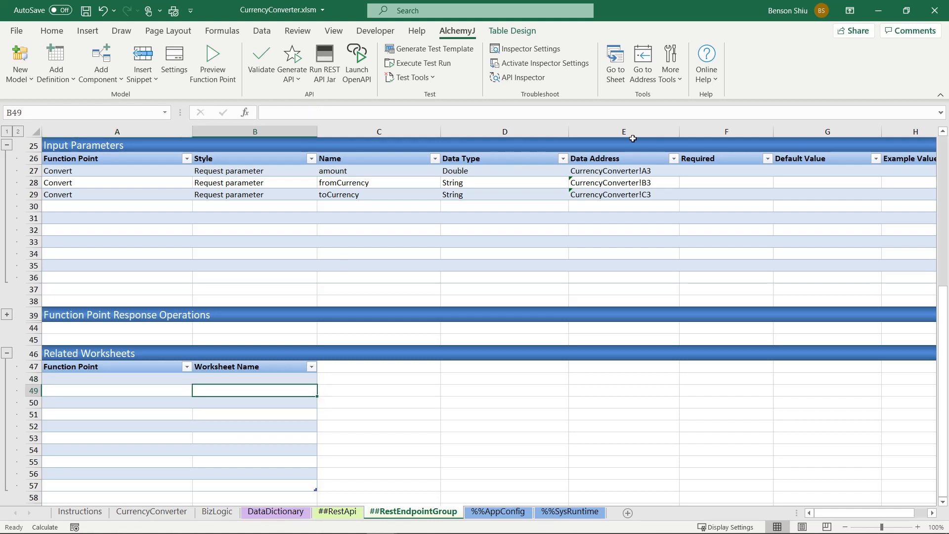
Step: Assign CurrencyConverter and DataDictionary as related worksheets of the Convert function point and apply the changes
{"action": "left_click", "coordinate": [672, 79]}
{"action": "left_click", "coordinate": [690, 109]}
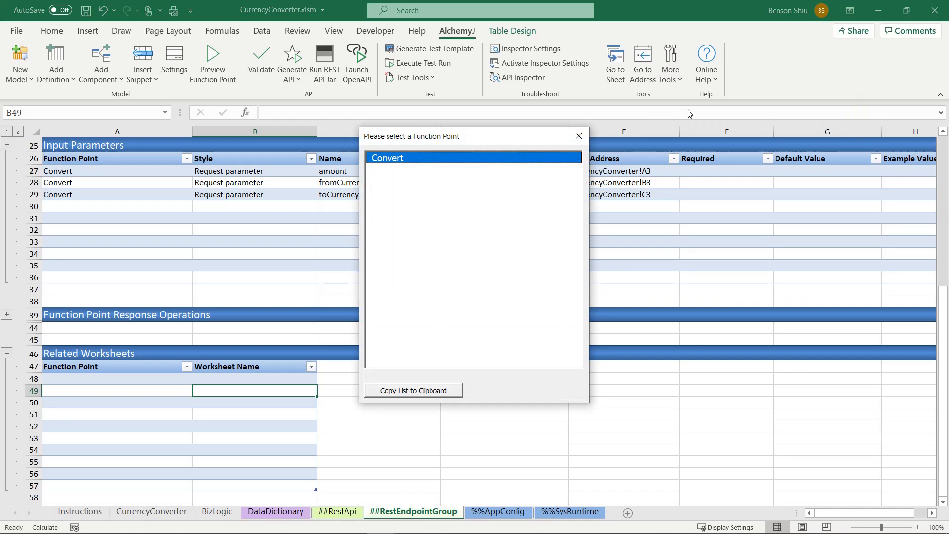
{"action": "double_click", "coordinate": [433, 158]}
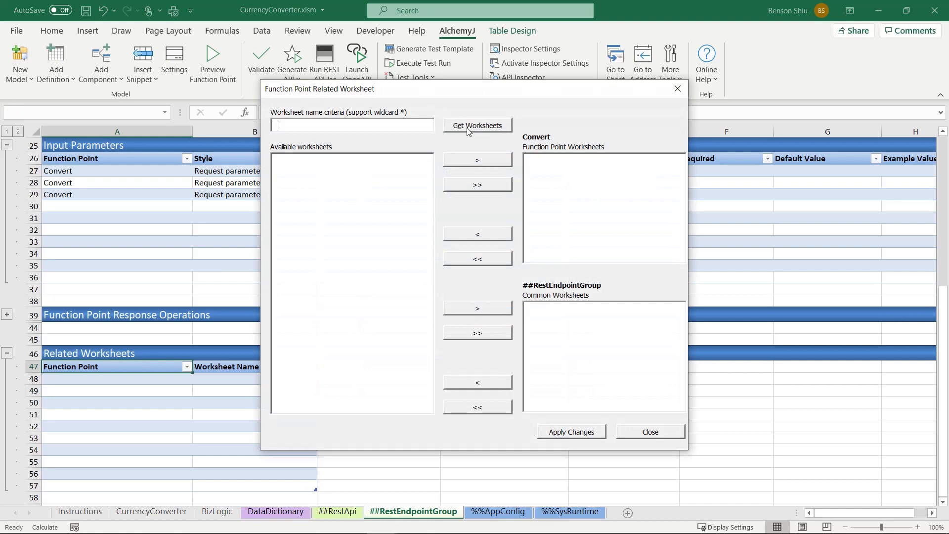
{"action": "left_click", "coordinate": [468, 129]}
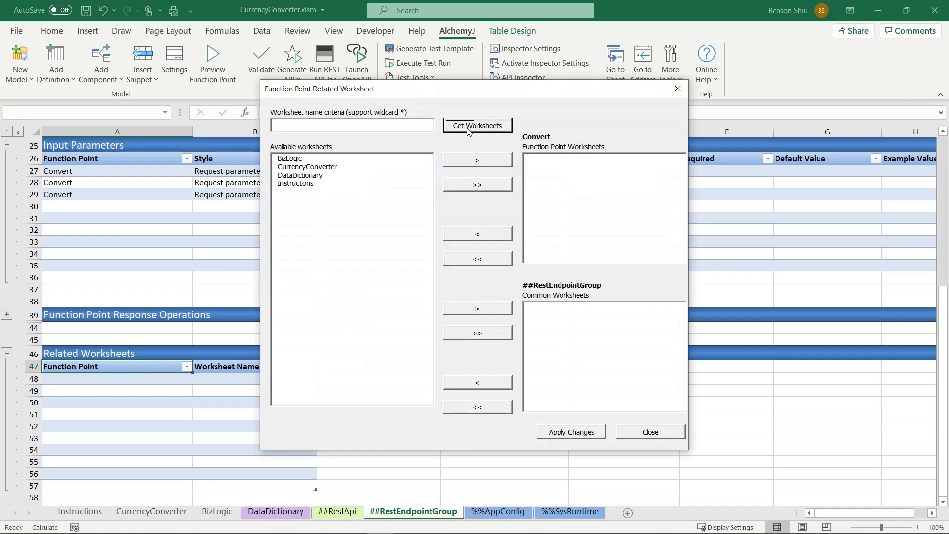
{"action": "left_click", "coordinate": [326, 168]}
{"action": "left_click", "coordinate": [455, 161]}
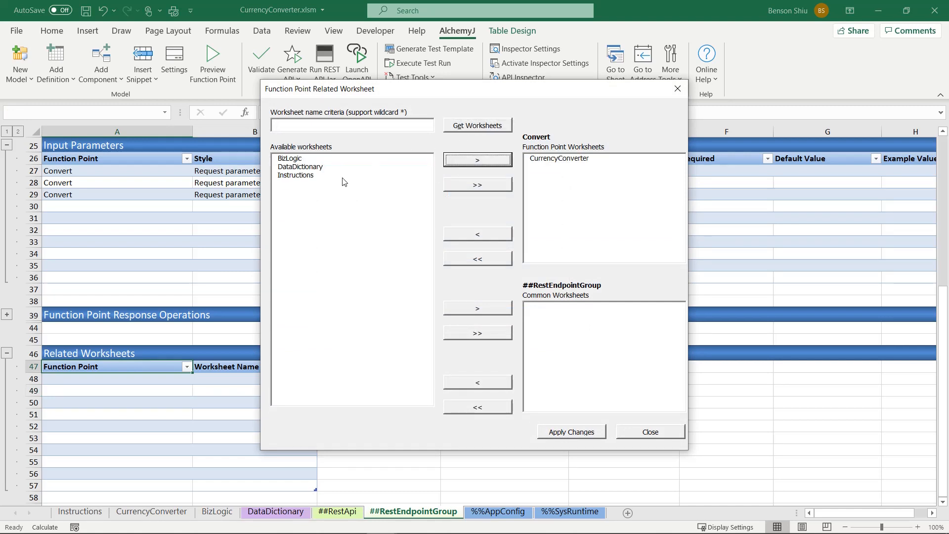
{"action": "left_click", "coordinate": [309, 169]}
{"action": "left_click", "coordinate": [459, 161]}
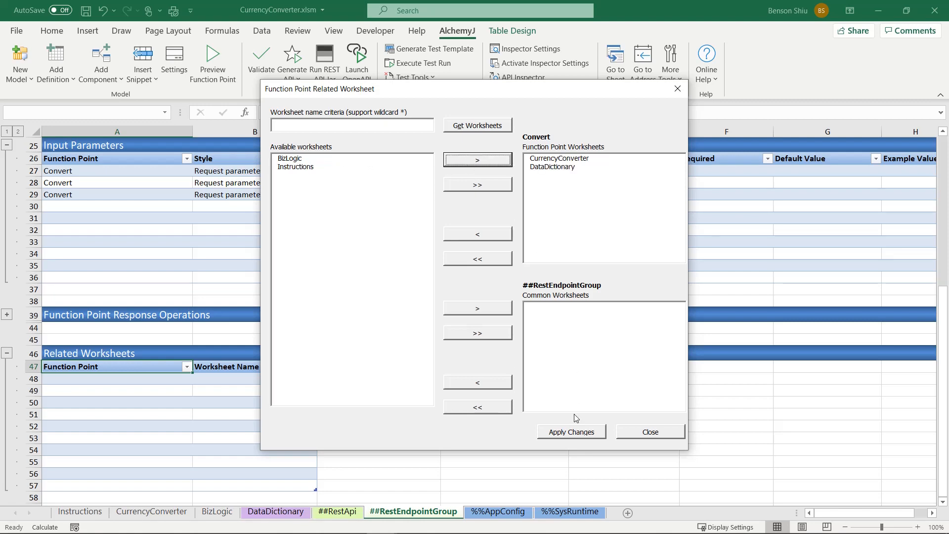
{"action": "left_click", "coordinate": [572, 431]}
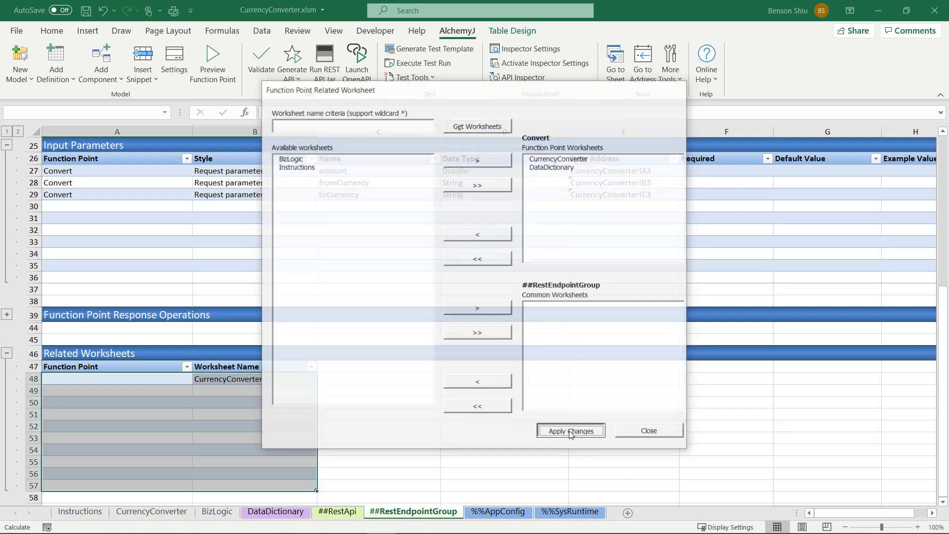
{"action": "left_click", "coordinate": [145, 391]}
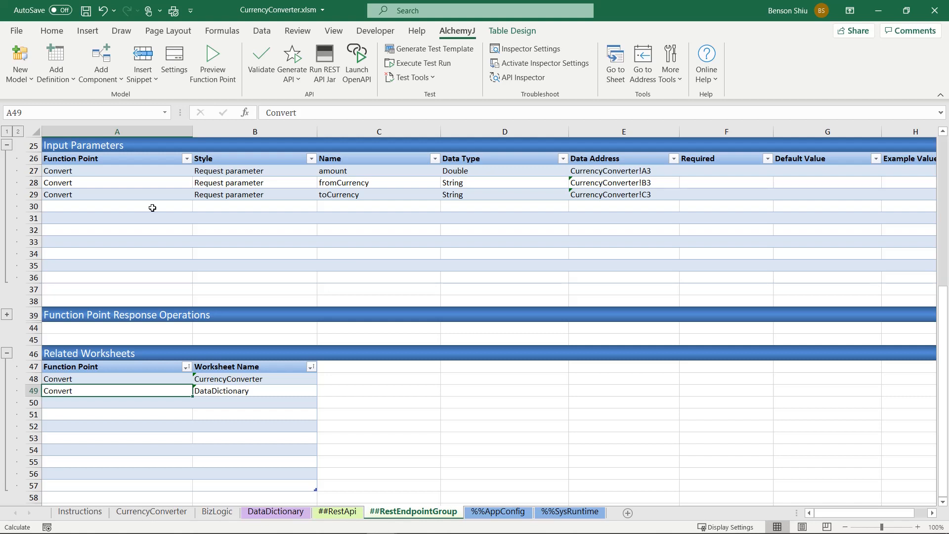
Step: Check in AlchemyJ's run settings whether the function point response dialog is enabled, and accept the settings
{"action": "left_click", "coordinate": [173, 65]}
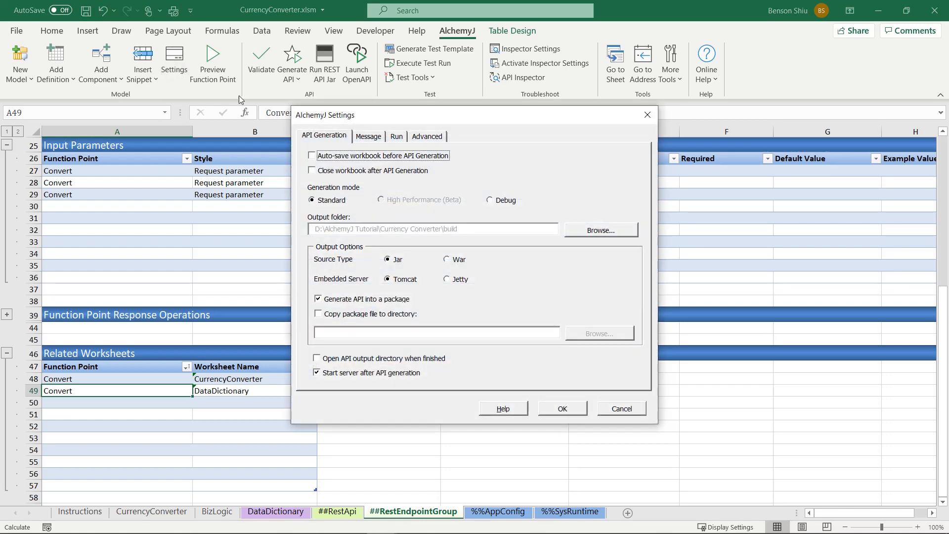
{"action": "left_click", "coordinate": [397, 138]}
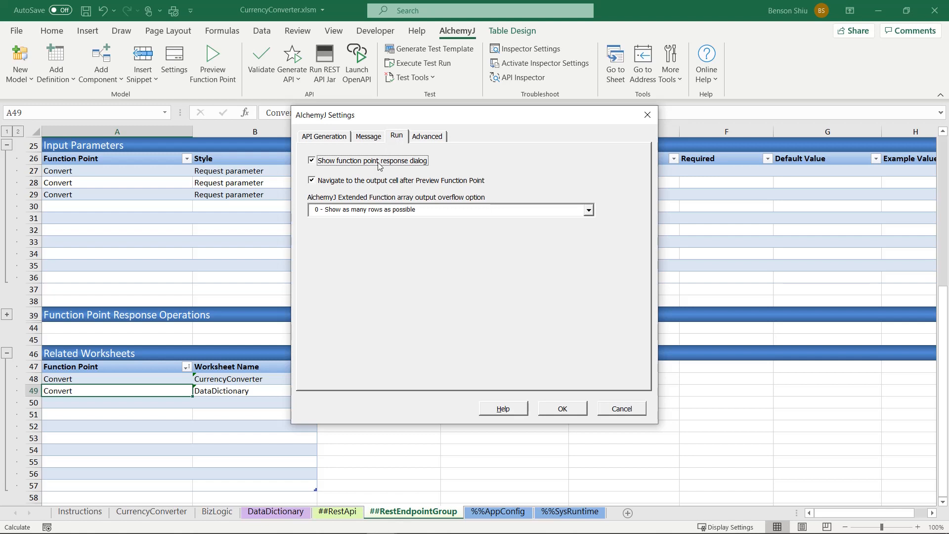
{"action": "left_click", "coordinate": [564, 408]}
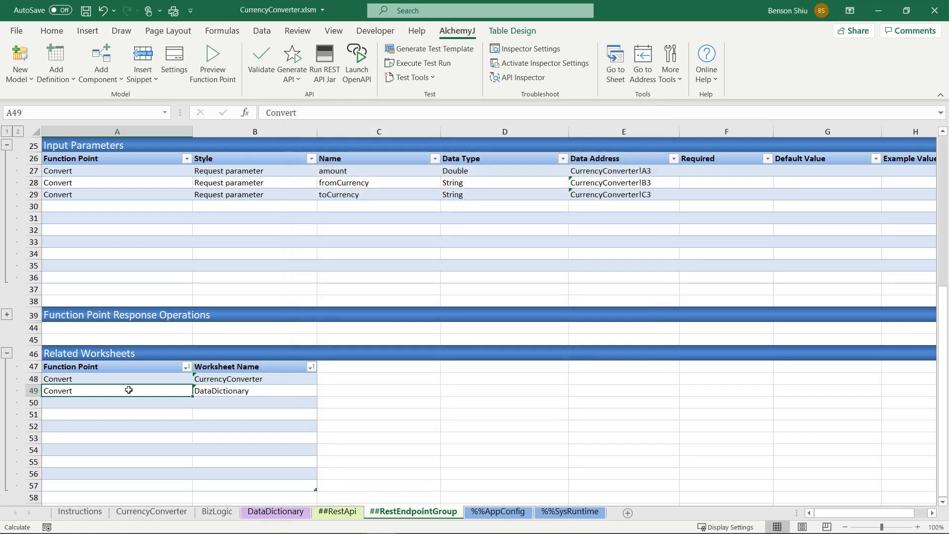
Step: Preview the Convert function point, review its structured JSON result and close the result
{"action": "left_click", "coordinate": [211, 68]}
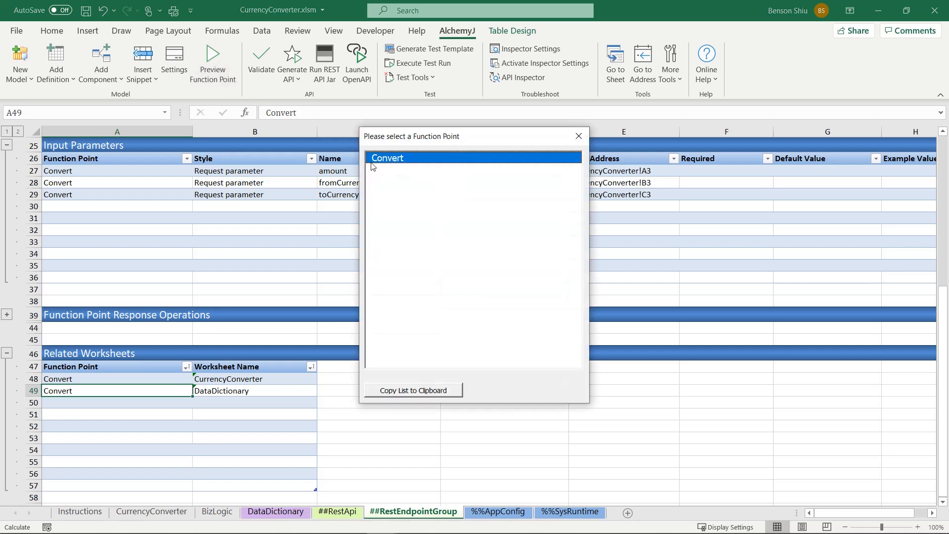
{"action": "double_click", "coordinate": [390, 159]}
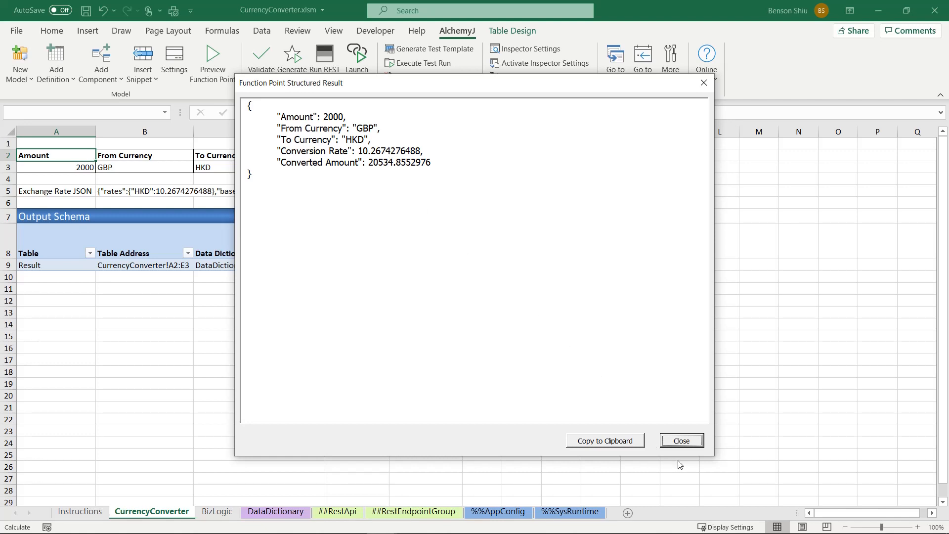
{"action": "left_click", "coordinate": [681, 441]}
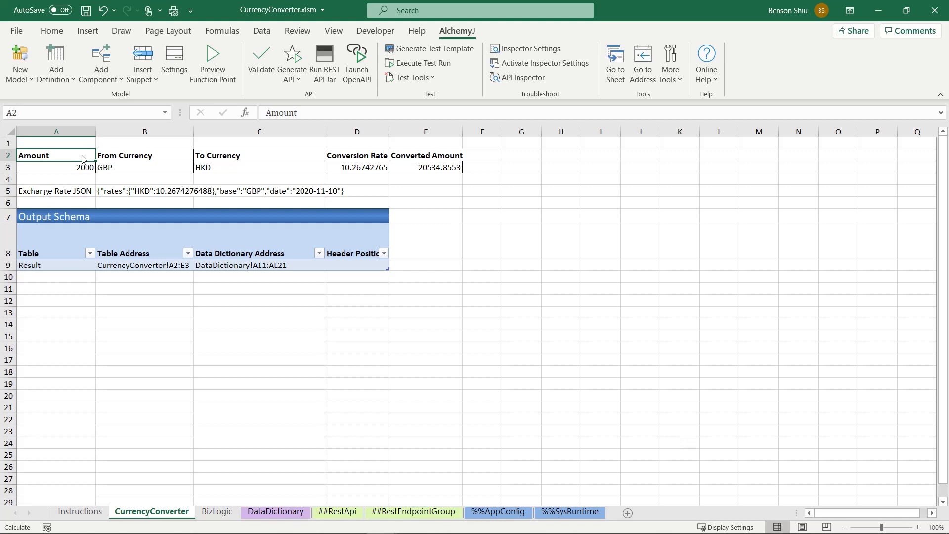
Step: Set the API name to CurrencyConverter in the Basic Settings of the ##RestApi sheet
{"action": "left_click", "coordinate": [338, 511]}
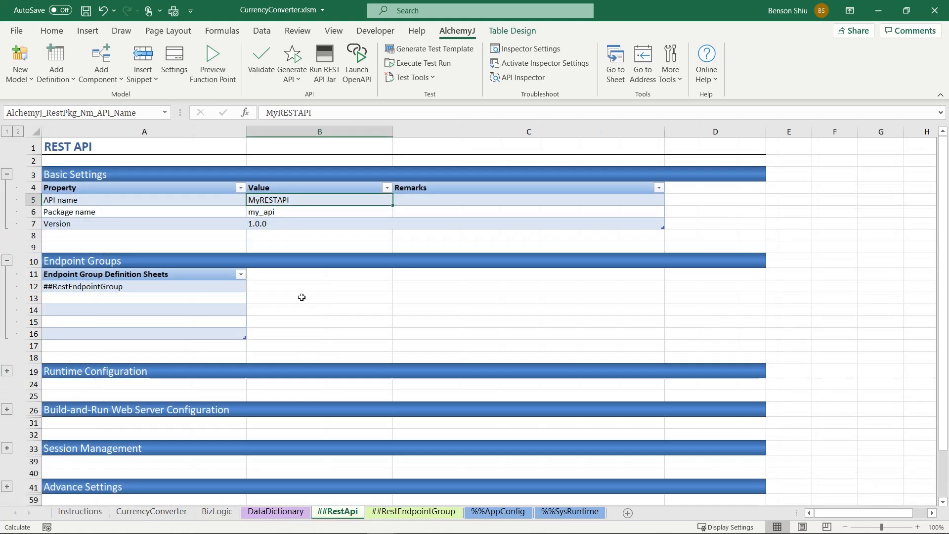
{"action": "double_click", "coordinate": [292, 201]}
{"action": "left_click_drag", "start_coordinate": [292, 202], "coordinate": [205, 189]}
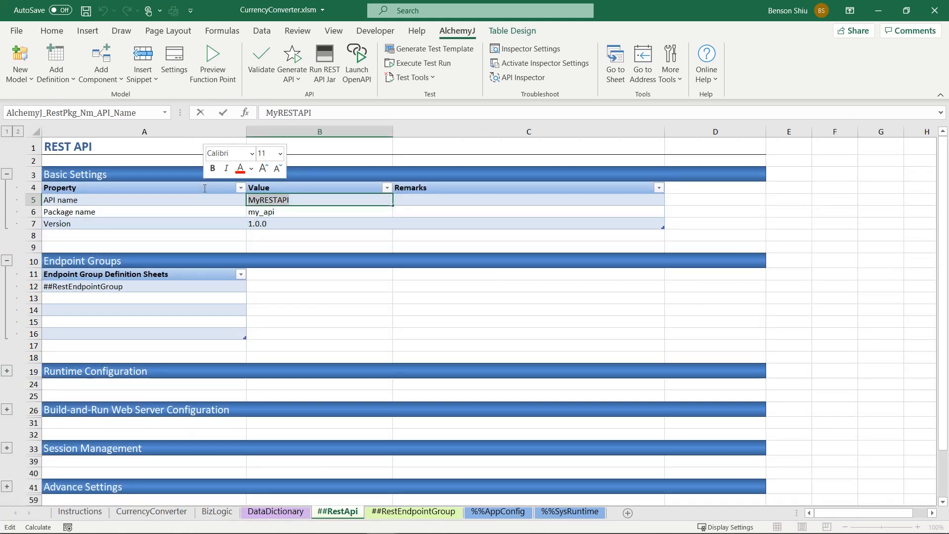
{"action": "type", "text": "CurrencyConv"}
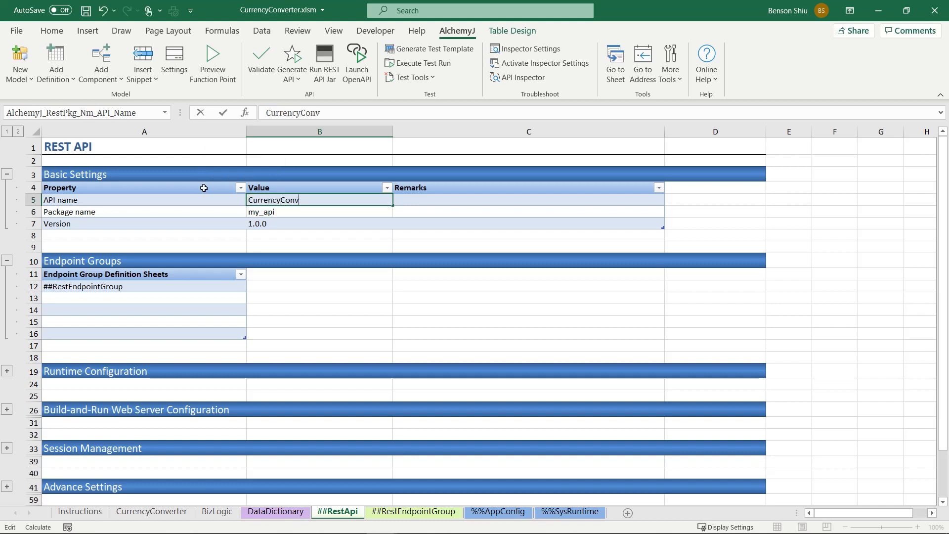
{"action": "type", "text": "erter"}
{"action": "key", "text": "Return"}
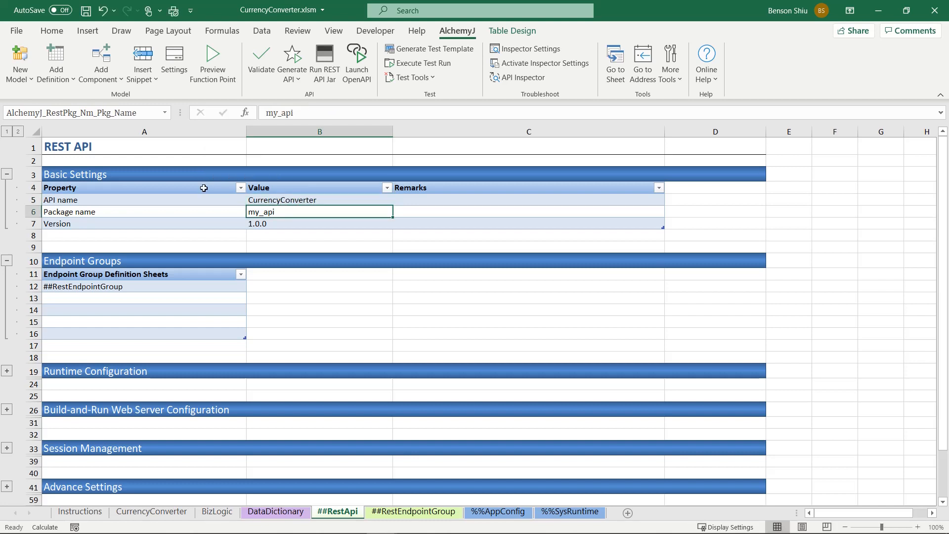
Step: Set the package name to currencyconverter in the Basic Settings table
{"action": "type", "text": "curre"}
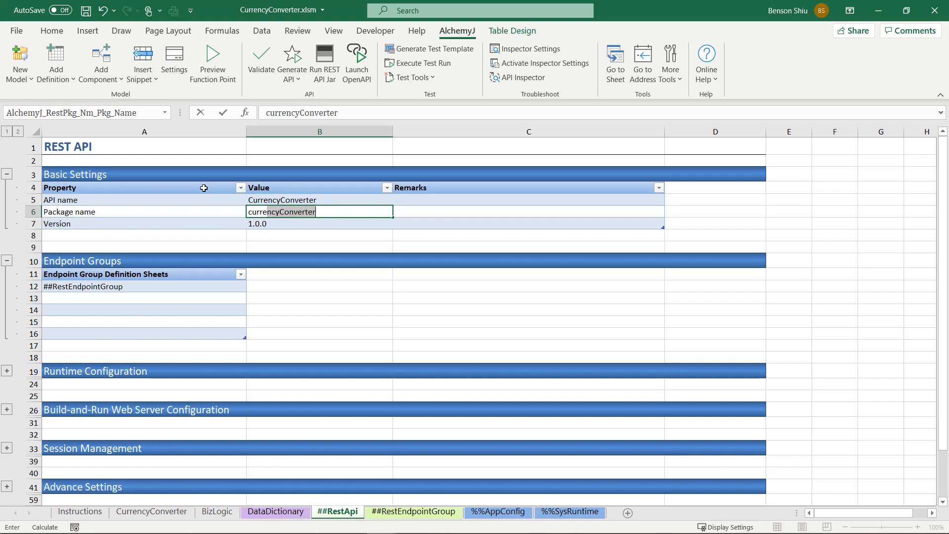
{"action": "type", "text": "ncyconverter"}
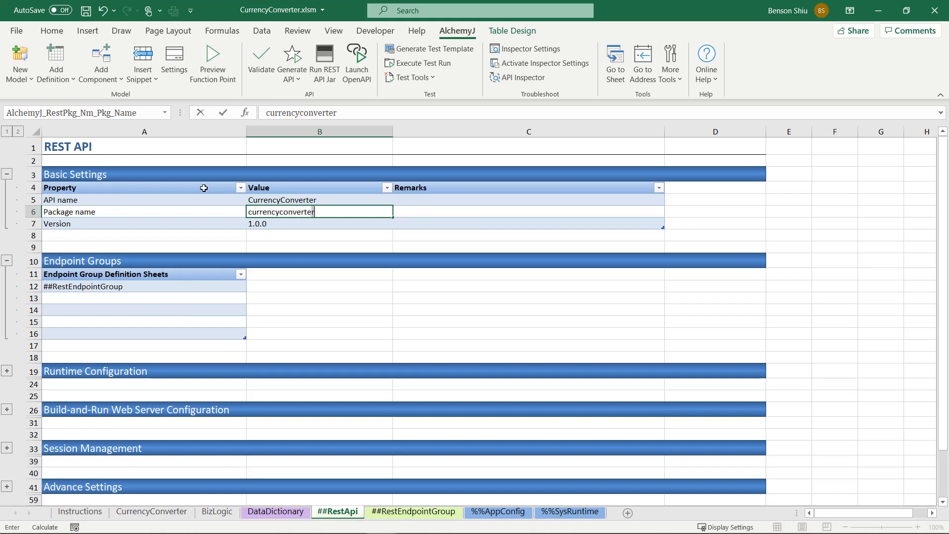
{"action": "key", "text": "Return"}
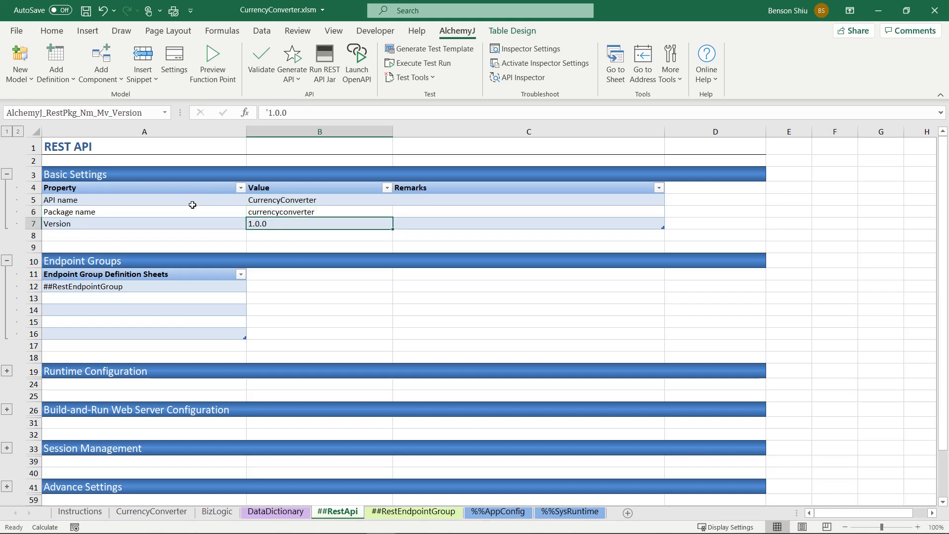
Step: Set both the document title and the document description in the OpenAPI Specification Settings to "Currency Converter API Spec"
{"action": "scroll", "coordinate": [196, 191], "scroll_direction": "down", "scroll_amount": 3}
{"action": "scroll", "coordinate": [197, 191], "scroll_direction": "down", "scroll_amount": 3}
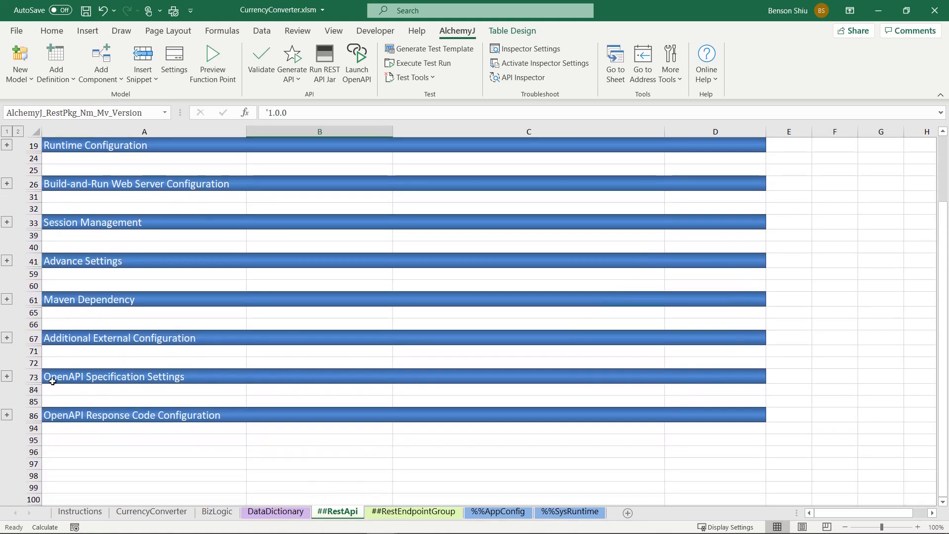
{"action": "left_click", "coordinate": [7, 376]}
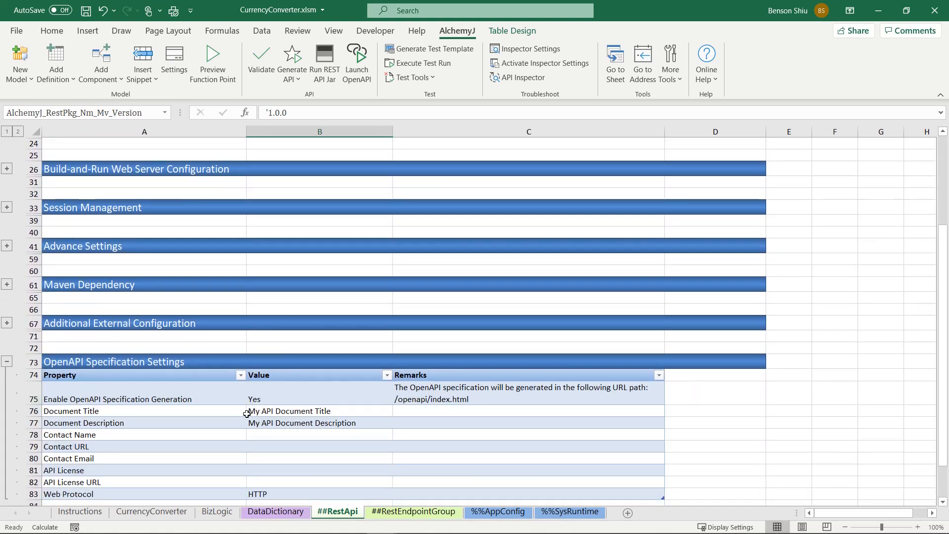
{"action": "left_click", "coordinate": [269, 413]}
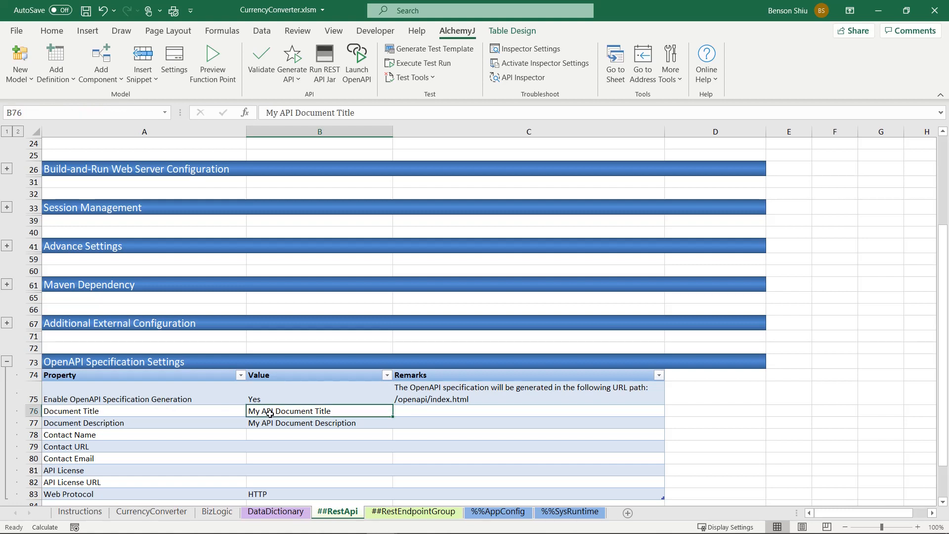
{"action": "type", "text": "Currency Convert"}
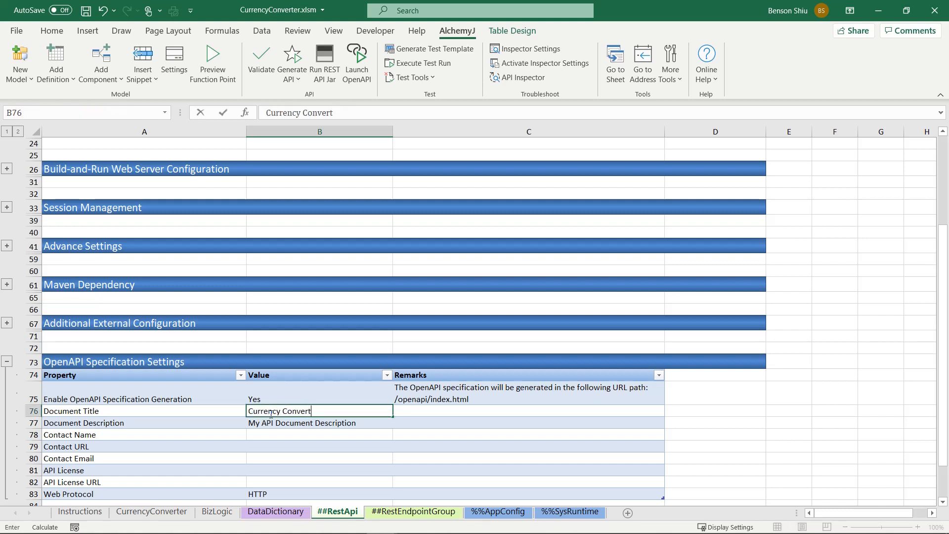
{"action": "type", "text": "er API Spec"}
{"action": "key", "text": "Return"}
{"action": "type", "text": "Currency Converter"}
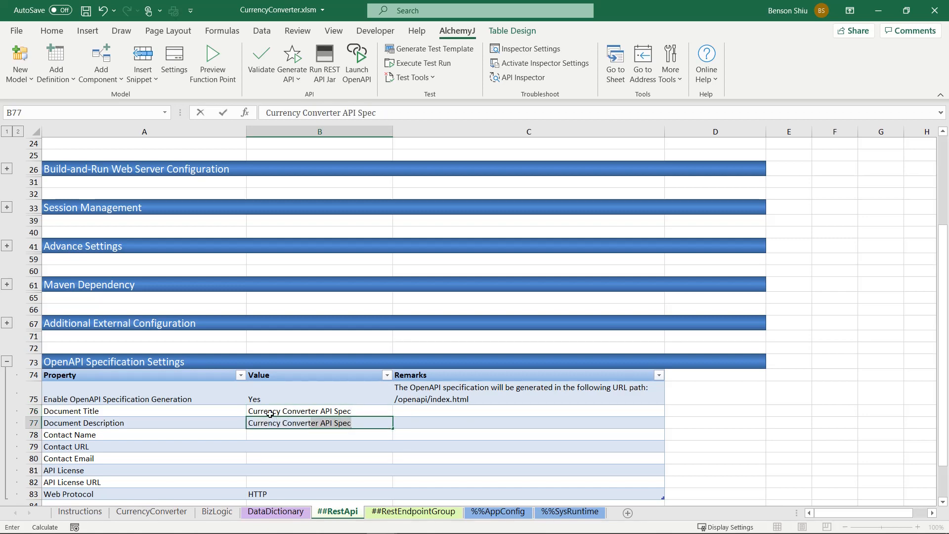
{"action": "key", "text": "Return"}
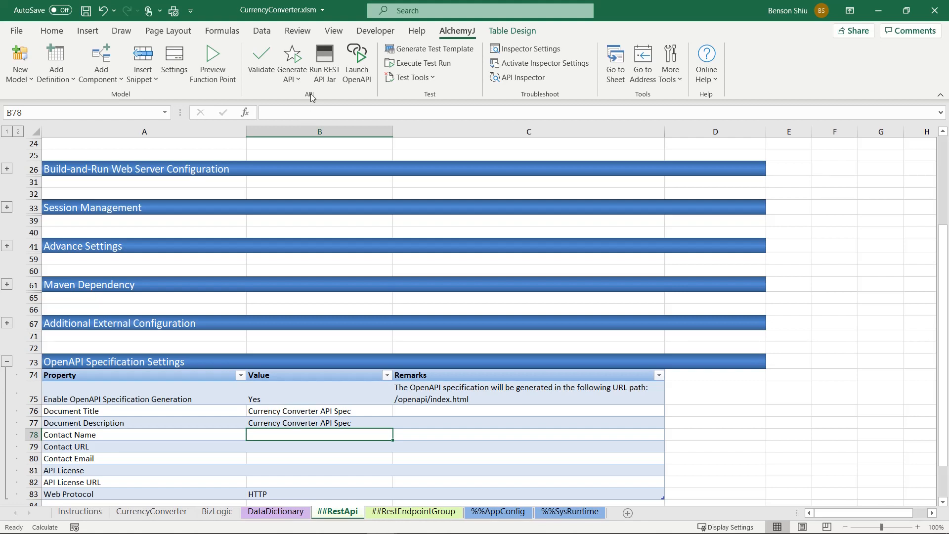
Step: Generate the API with AlchemyJ, agreeing to save the workbook, and return to the workbook from the console windows
{"action": "left_click", "coordinate": [290, 58]}
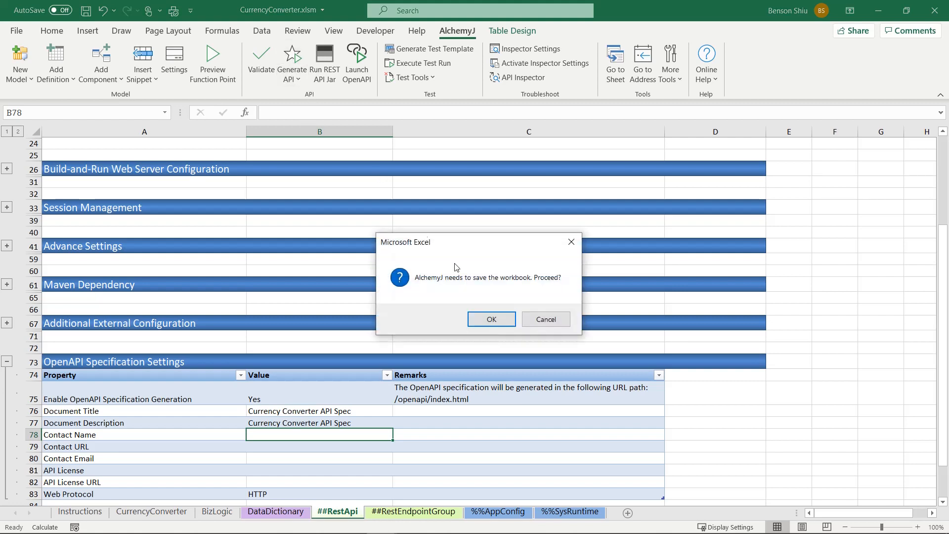
{"action": "left_click", "coordinate": [488, 318]}
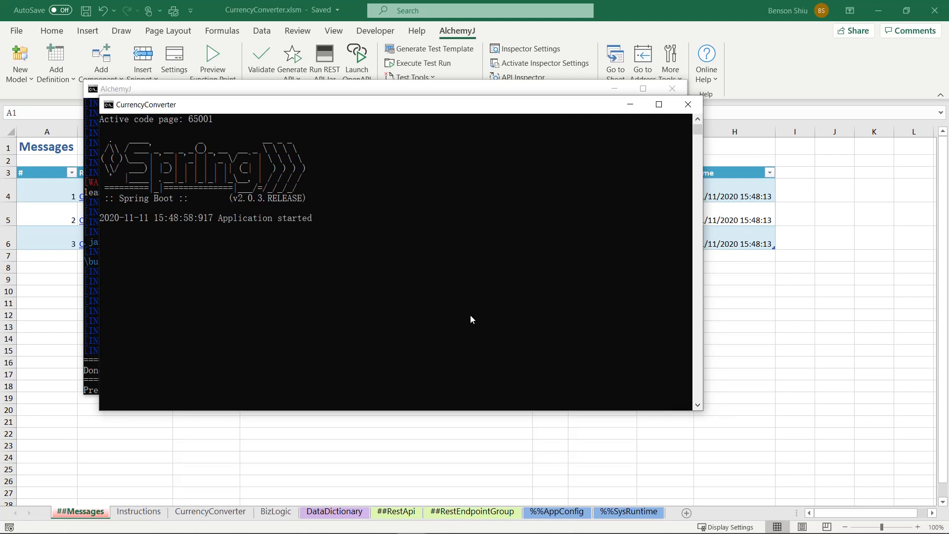
{"action": "left_click", "coordinate": [48, 269]}
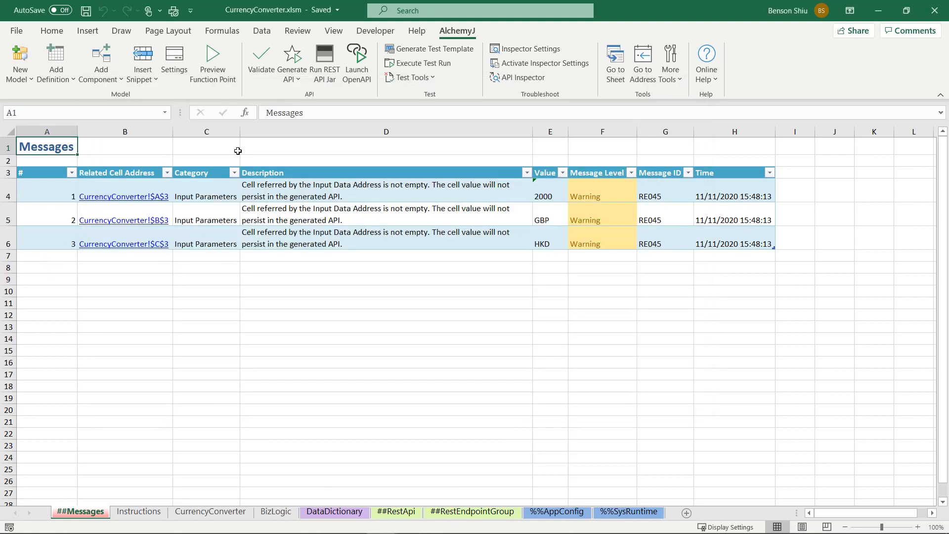
Step: Launch the OpenAPI page in the browser and enable trying out the GET /currencyconverter/conversion endpoint
{"action": "left_click", "coordinate": [361, 58]}
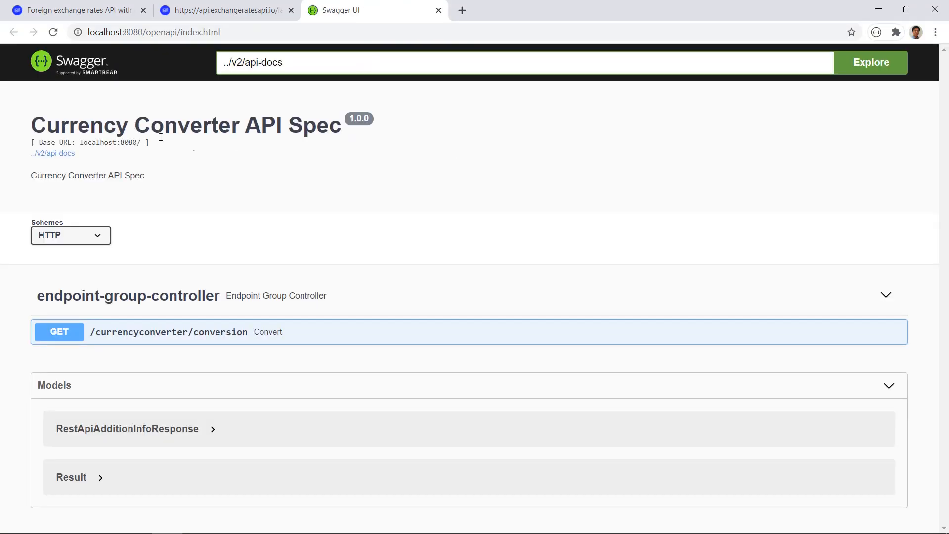
{"action": "left_click", "coordinate": [417, 329]}
{"action": "scroll", "coordinate": [417, 328], "scroll_direction": "down", "scroll_amount": 4}
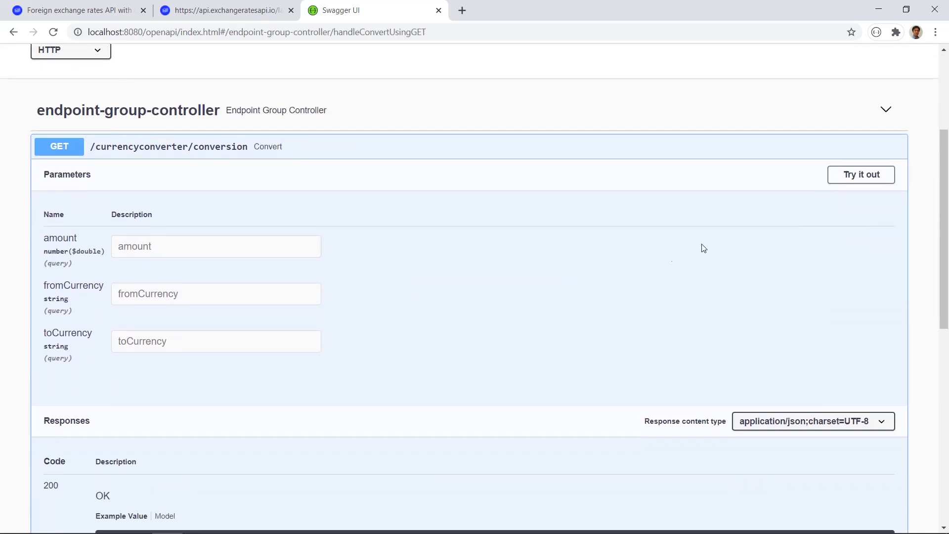
{"action": "left_click", "coordinate": [837, 180]}
Step: Execute the conversion request with amount 10000, fromCurrency USD and toCurrency GBP, and highlight the converted amount in the response body
{"action": "left_click", "coordinate": [219, 247]}
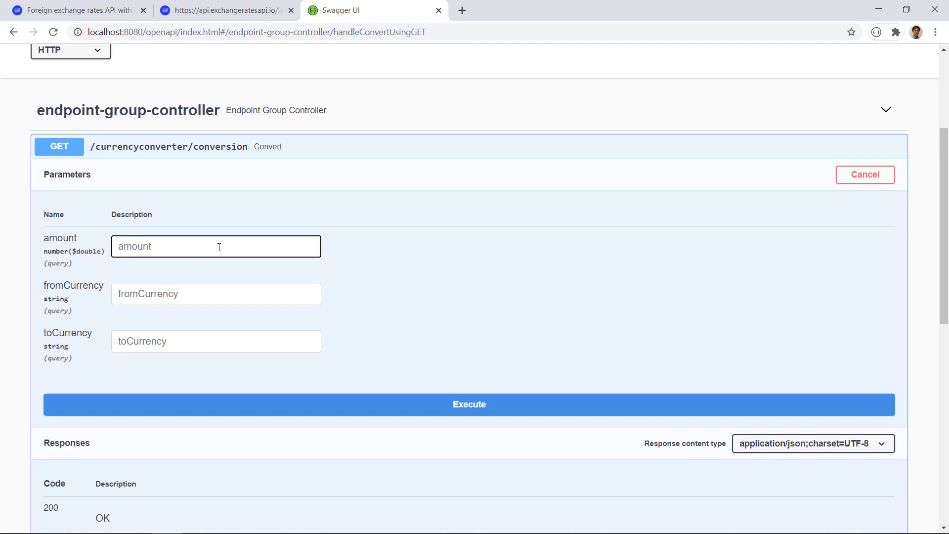
{"action": "type", "text": "10000"}
{"action": "key", "text": "Tab"}
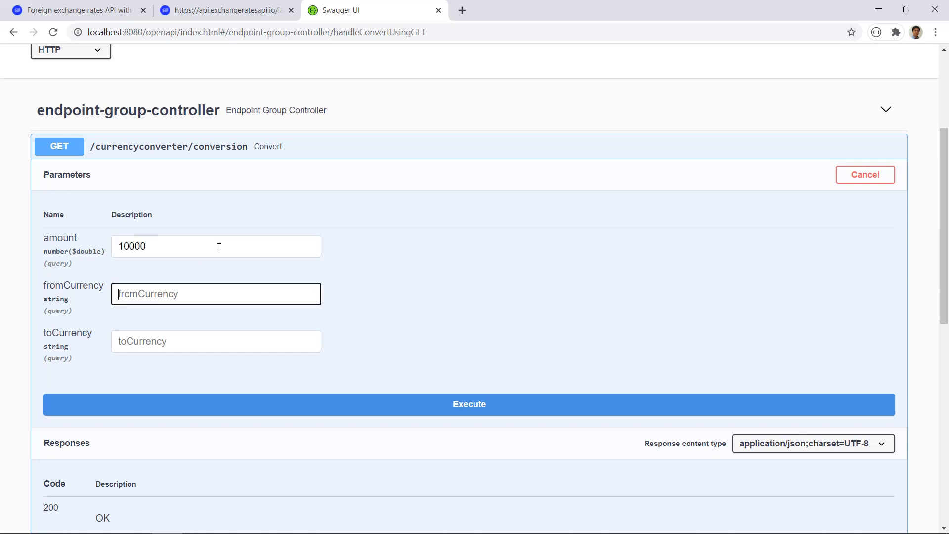
{"action": "type", "text": "USD"}
{"action": "key", "text": "Tab"}
{"action": "type", "text": "GBP"}
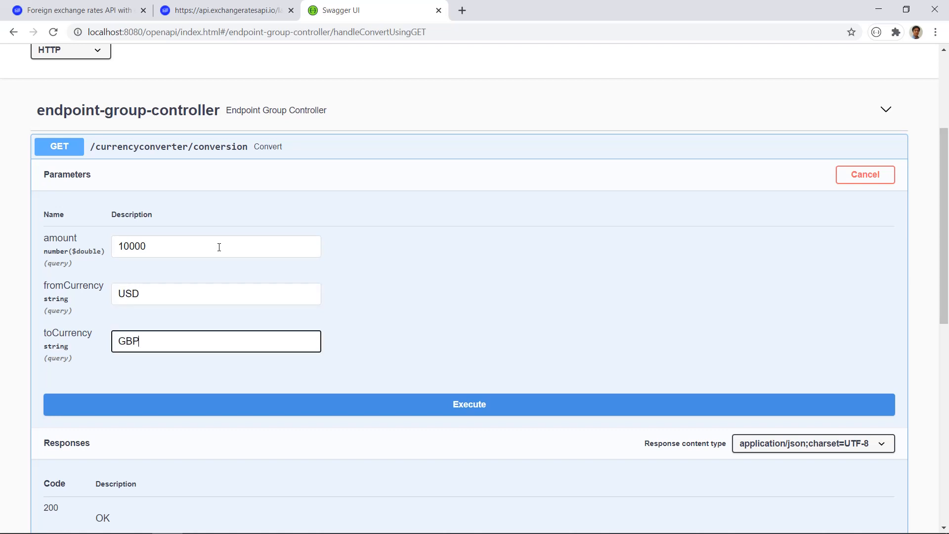
{"action": "left_click", "coordinate": [369, 409]}
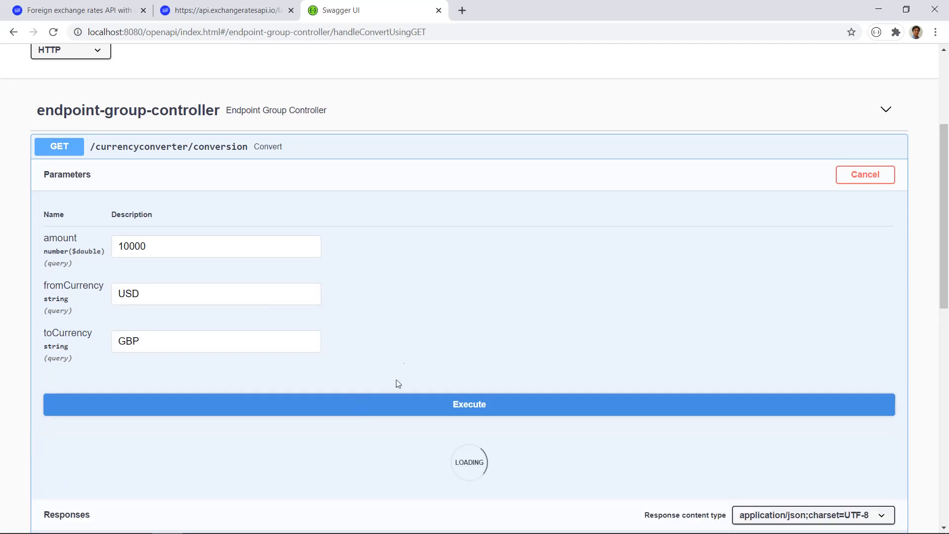
{"action": "scroll", "coordinate": [403, 314], "scroll_direction": "down", "scroll_amount": 4}
{"action": "scroll", "coordinate": [401, 314], "scroll_direction": "down", "scroll_amount": 2}
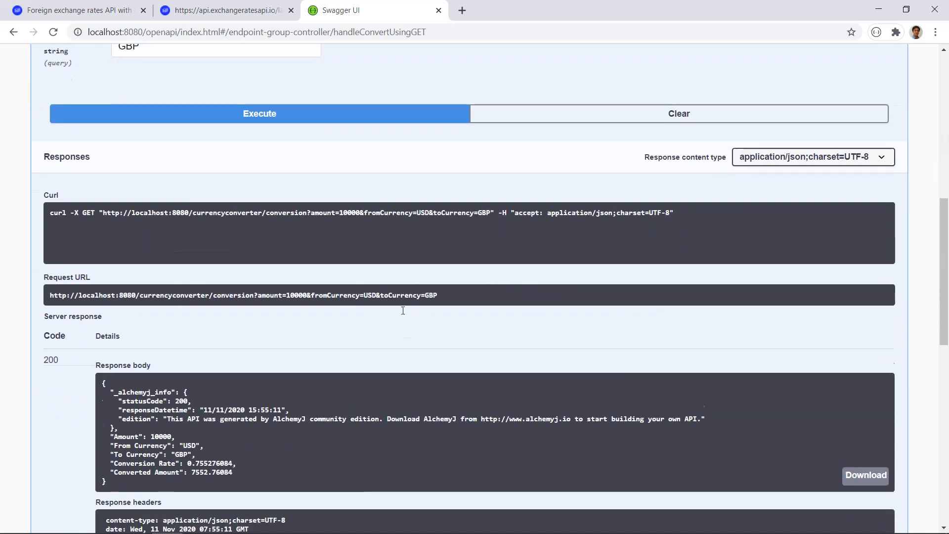
{"action": "double_click", "coordinate": [195, 458]}
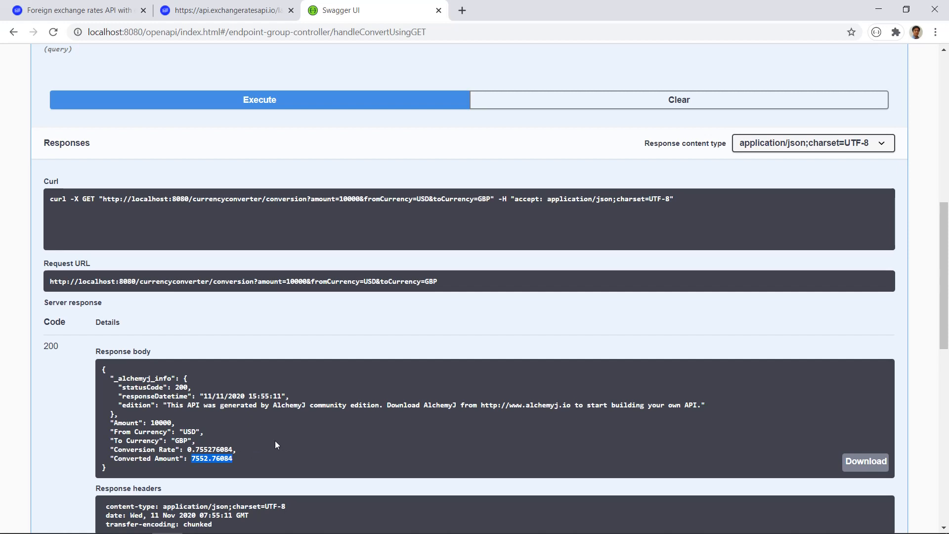
Step: Change toCurrency to SGD, execute the conversion request again and highlight the converted amount in the response
{"action": "scroll", "coordinate": [275, 444], "scroll_direction": "up", "scroll_amount": 5}
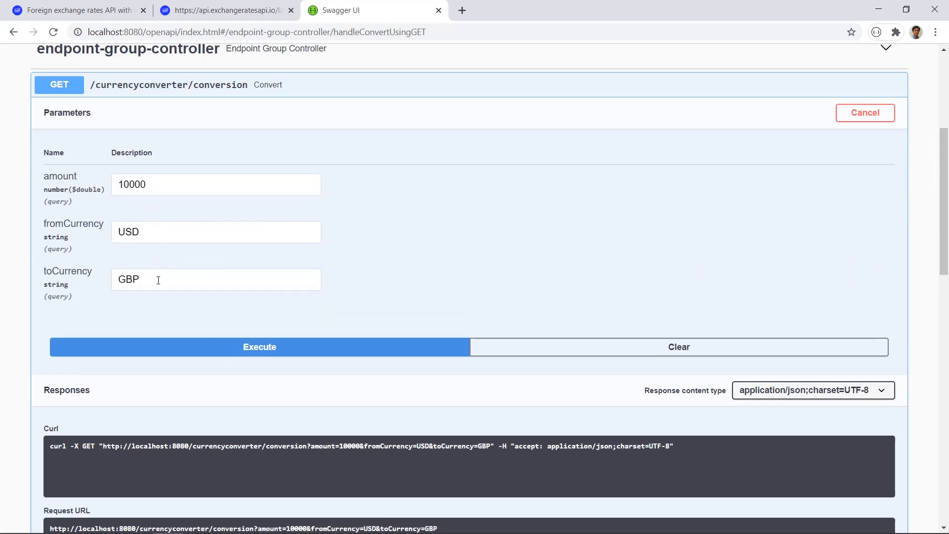
{"action": "left_click_drag", "start_coordinate": [159, 280], "coordinate": [76, 280]}
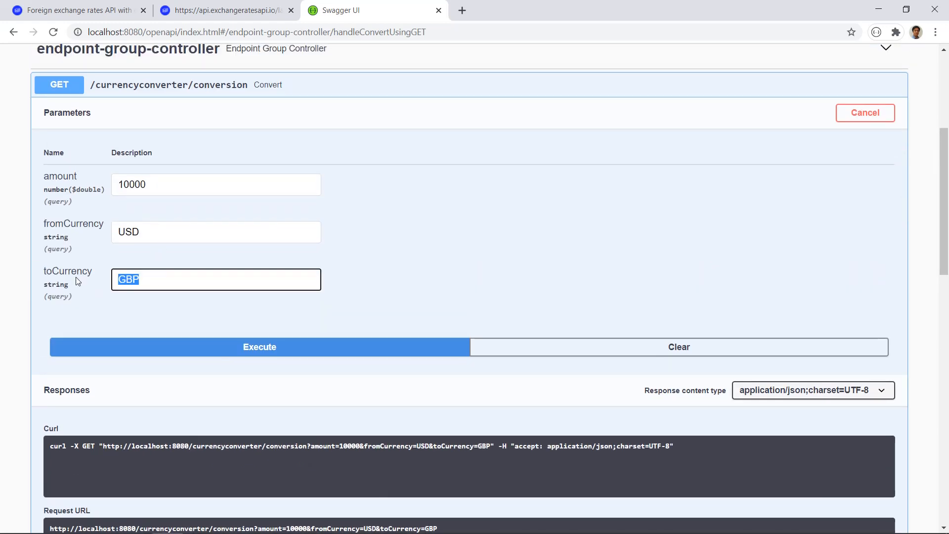
{"action": "type", "text": "SGP"}
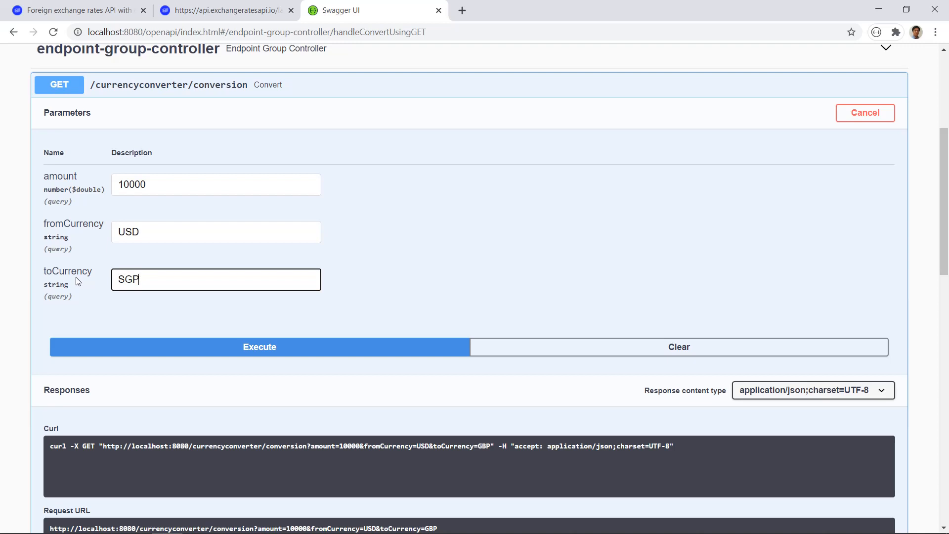
{"action": "key", "text": "BackSpace"}
{"action": "type", "text": "D"}
{"action": "left_click", "coordinate": [248, 347]}
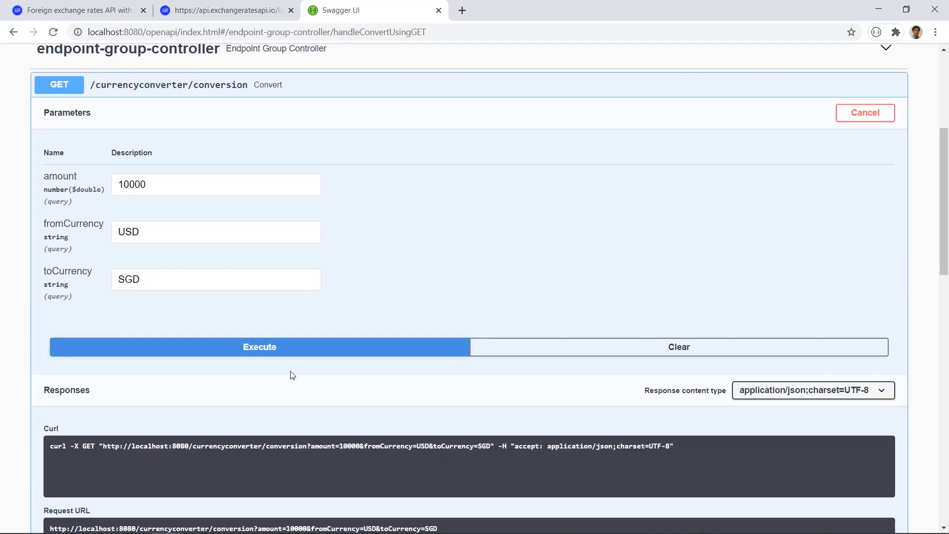
{"action": "scroll", "coordinate": [290, 373], "scroll_direction": "down", "scroll_amount": 4}
{"action": "scroll", "coordinate": [290, 374], "scroll_direction": "down", "scroll_amount": 2}
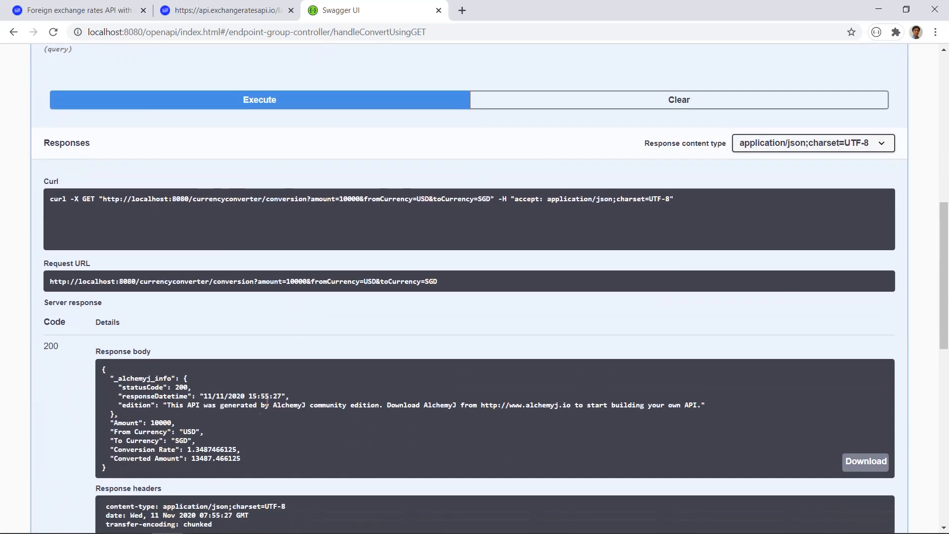
{"action": "double_click", "coordinate": [223, 455]}
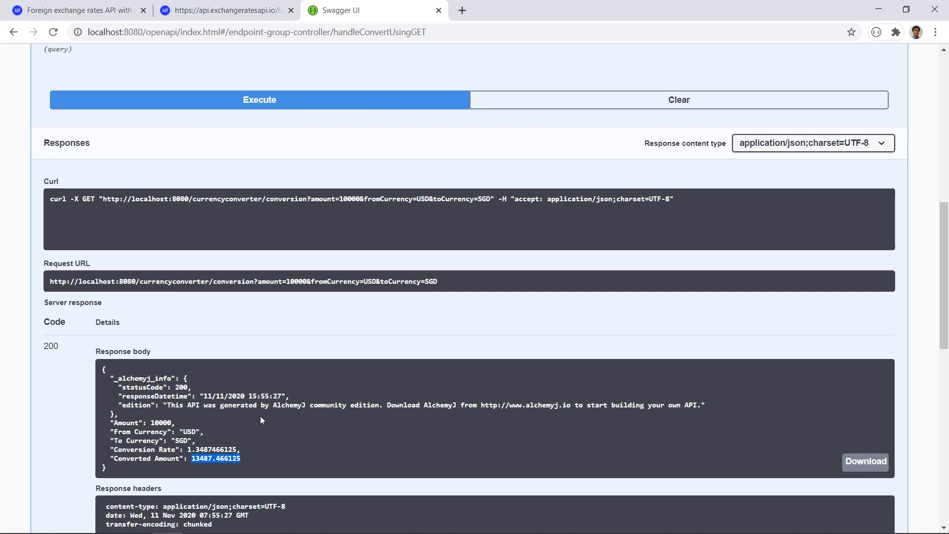
Step: Open the request URL of the USD to SGD conversion directly in a new browser tab
{"action": "left_click_drag", "start_coordinate": [446, 279], "coordinate": [1, 281]}
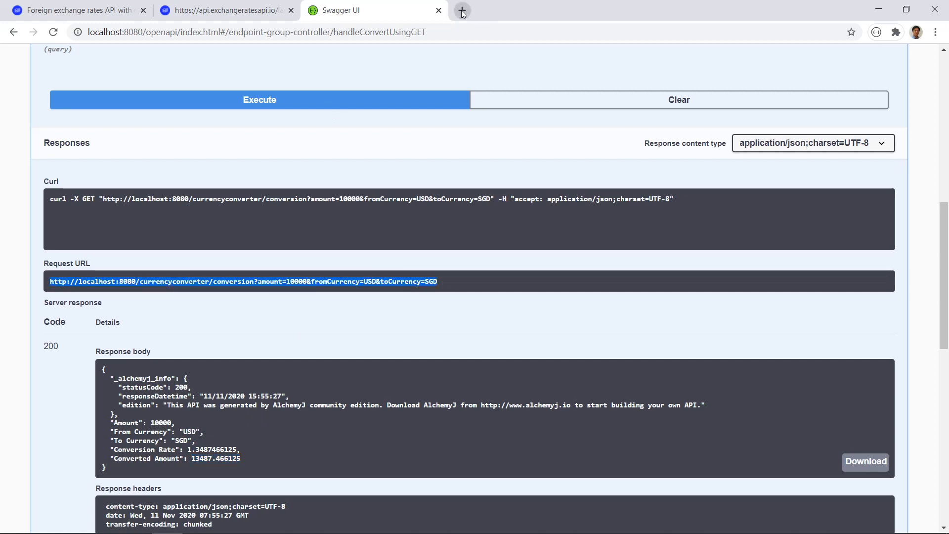
{"action": "right_click", "coordinate": [393, 281]}
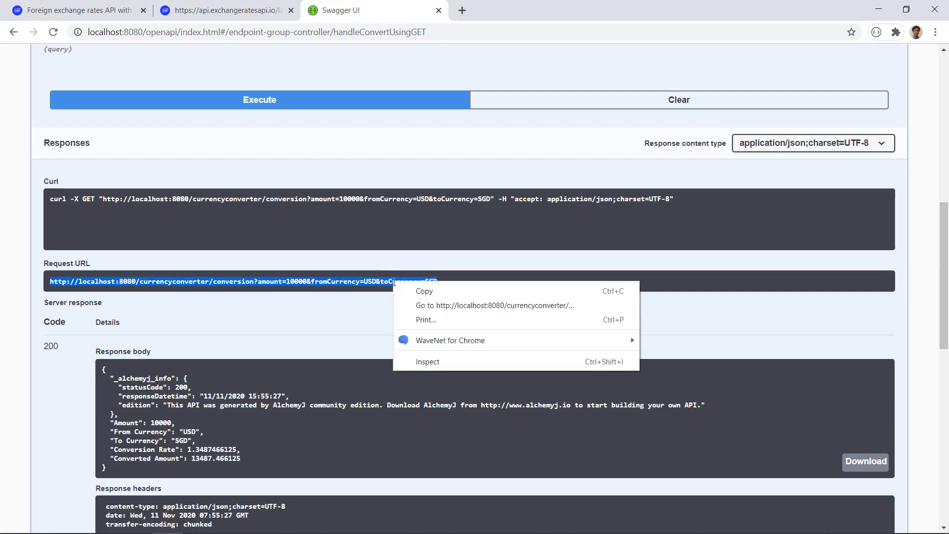
{"action": "left_click", "coordinate": [428, 308]}
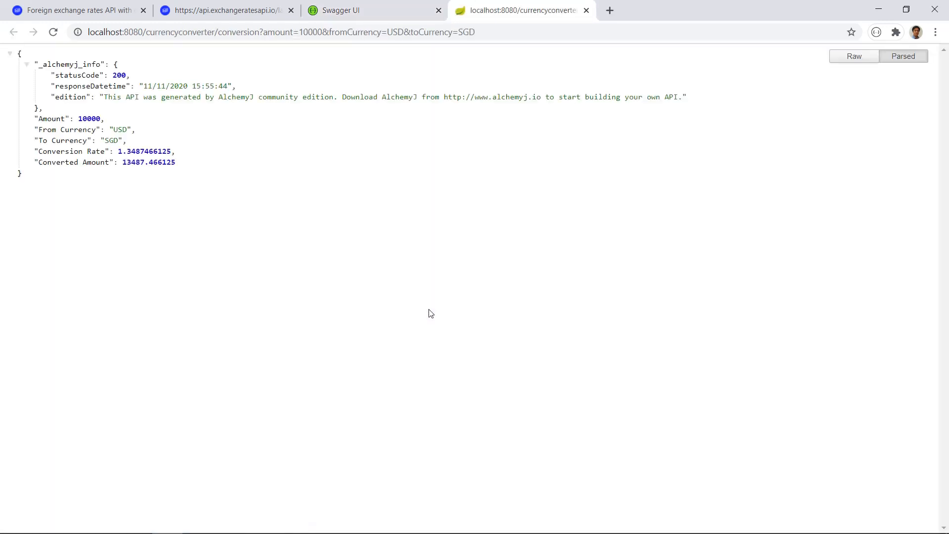
Step: Request a GBP to HKD conversion by editing fromCurrency and toCurrency in the URL, and highlight the converted amount
{"action": "left_click_drag", "start_coordinate": [458, 32], "coordinate": [481, 41]}
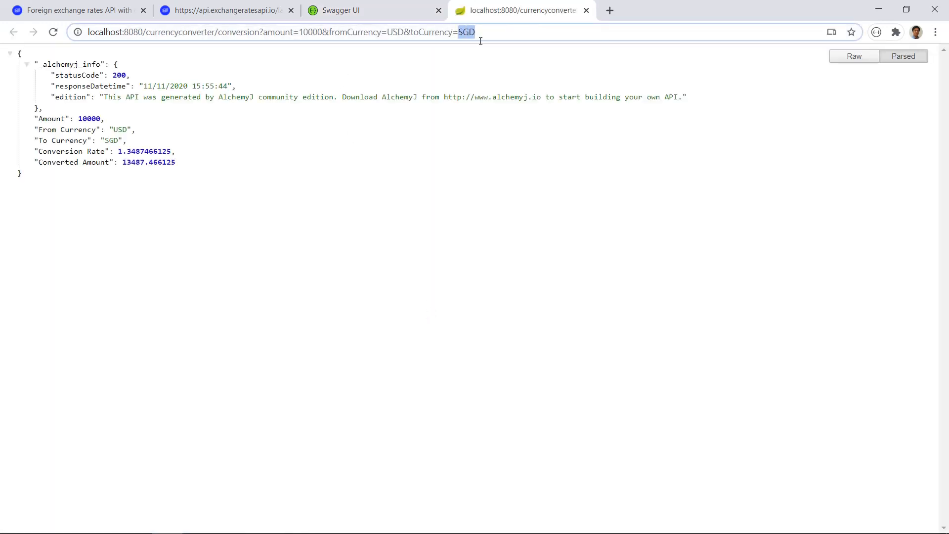
{"action": "type", "text": "HKD"}
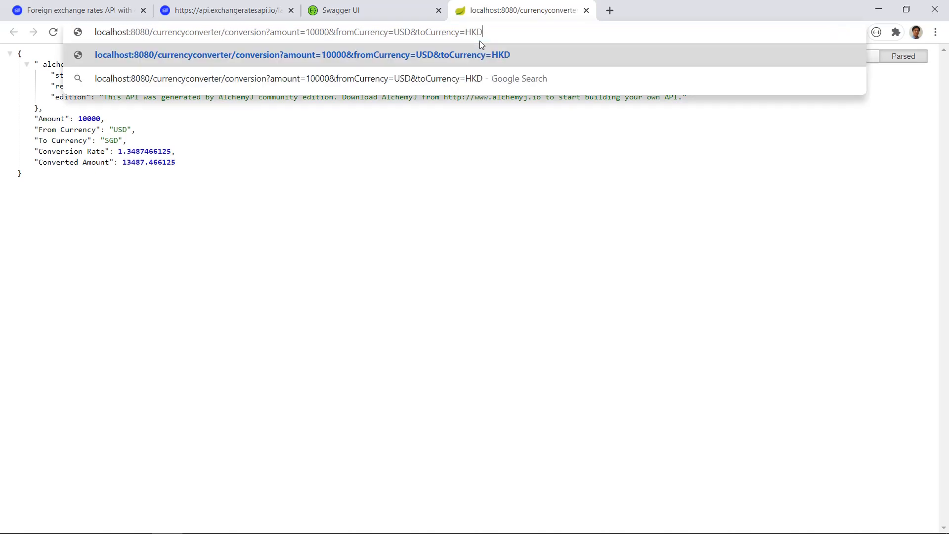
{"action": "double_click", "coordinate": [410, 33]}
{"action": "type", "text": "GBP"}
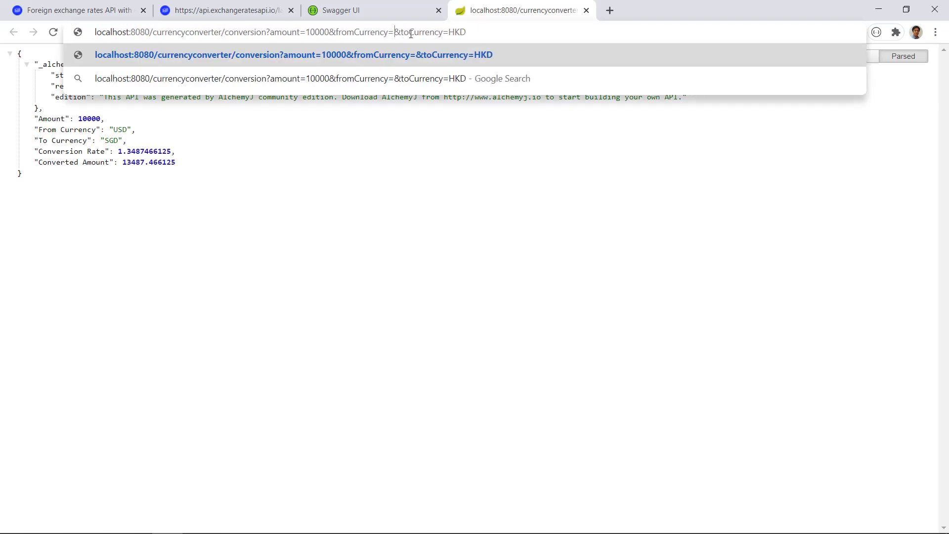
{"action": "key", "text": "Return"}
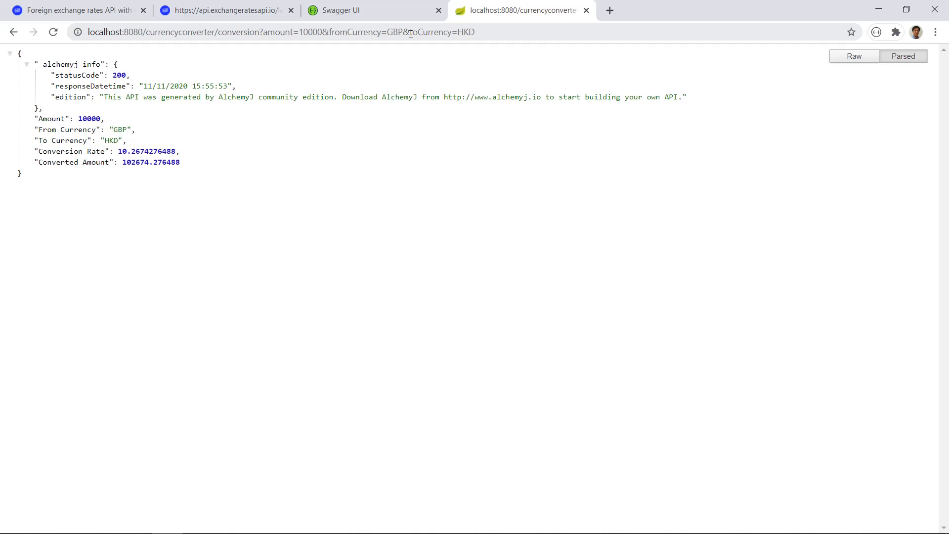
{"action": "double_click", "coordinate": [133, 163]}
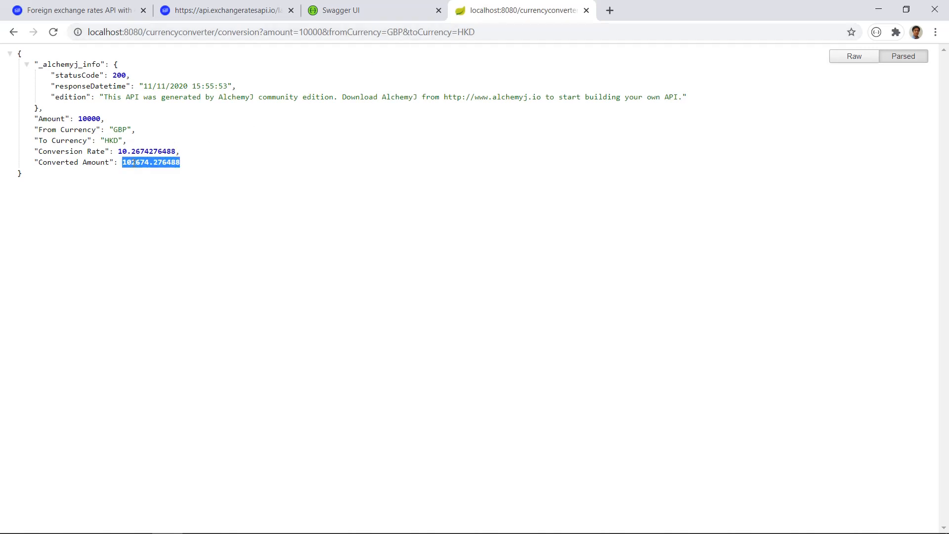